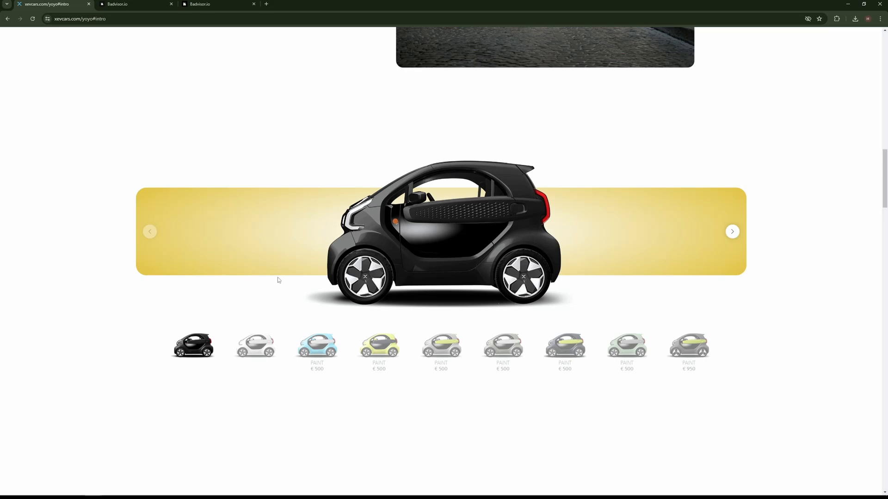
# Preview the white YOYO paint variant in the website's image carousel and return to the black one
pyautogui.click(256, 345)
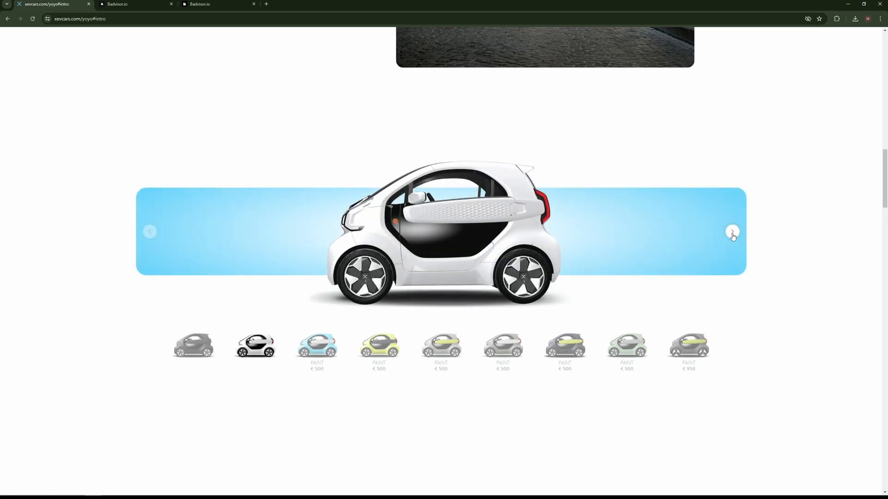
pyautogui.click(732, 232)
pyautogui.click(194, 344)
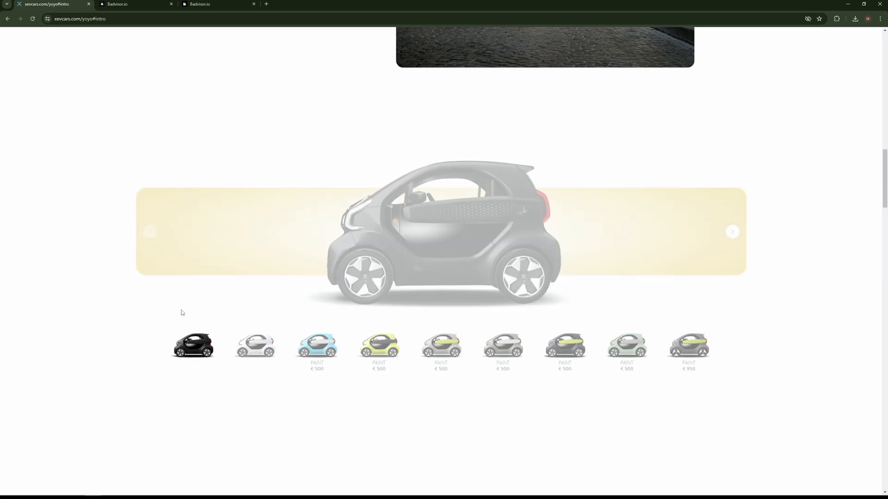
# Switch to the 3D YOYO XEV showcase and alternate the car between its white and black variants
pyautogui.click(134, 5)
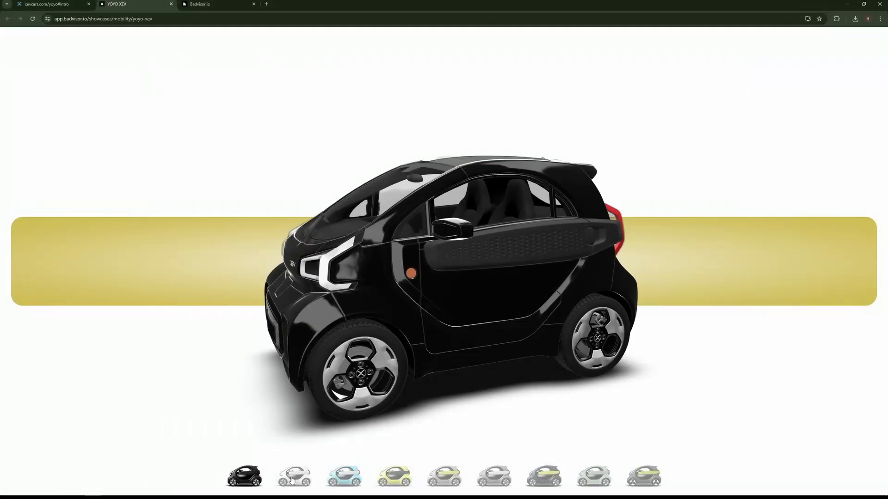
pyautogui.click(282, 479)
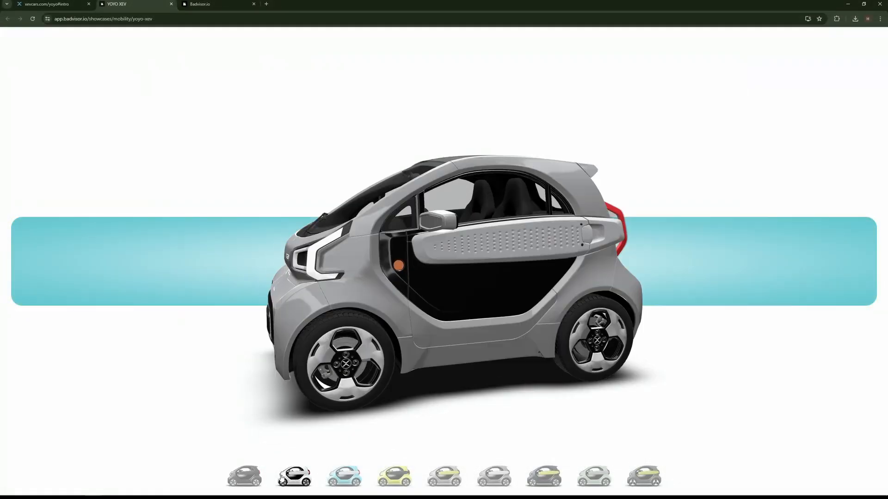
pyautogui.click(243, 479)
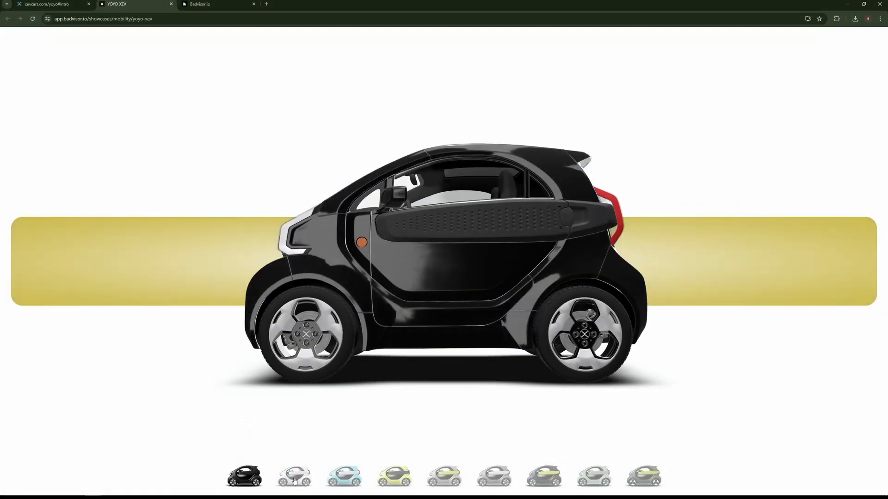
pyautogui.click(295, 480)
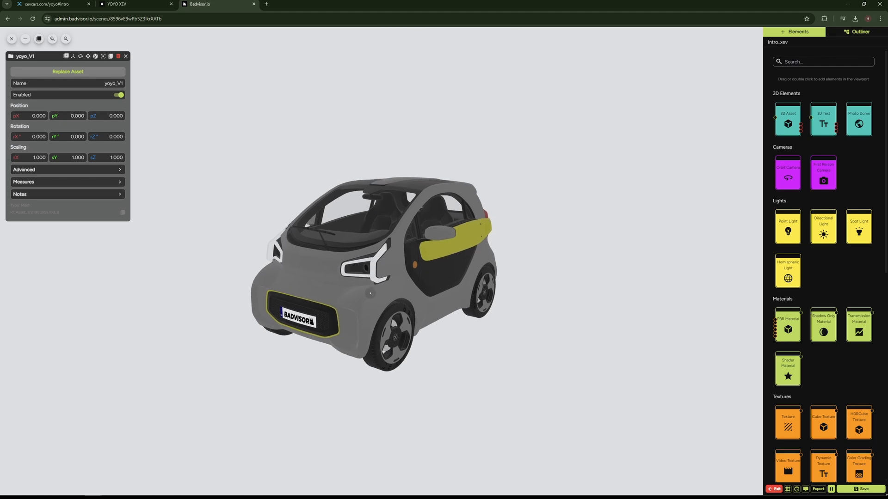
# Open the car's body material and set its metallic value to 0.55
pyautogui.press('Escape')
pyautogui.click(386, 299)
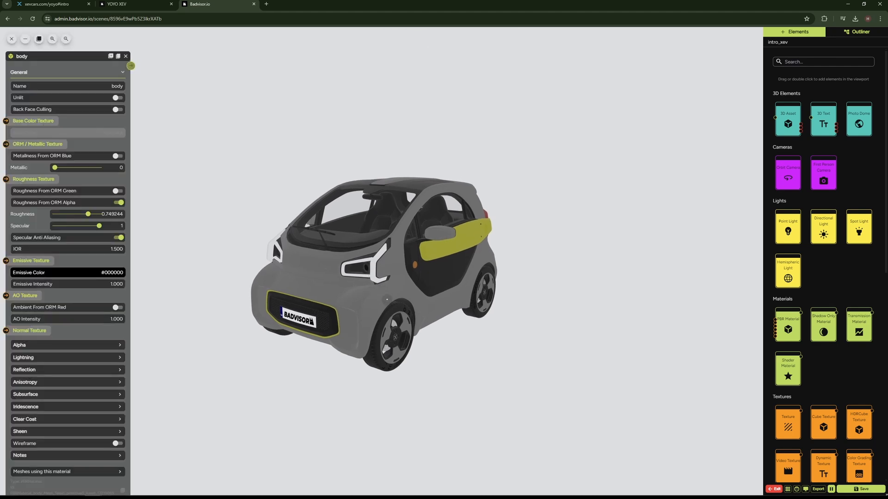
pyautogui.moveTo(47, 55); pyautogui.dragTo(594, 81)
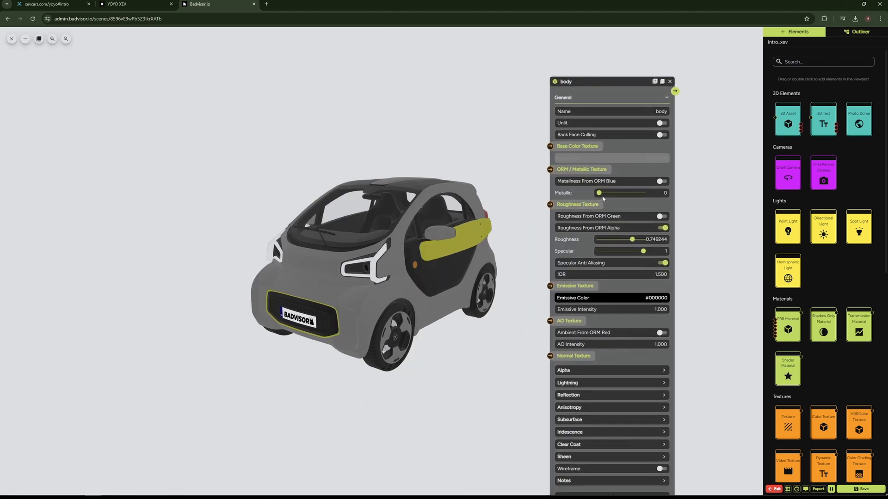
pyautogui.moveTo(599, 195); pyautogui.dragTo(624, 191)
# Set the body material's base colour to #383838, roughness to 0.3 and specular to 0.71
pyautogui.click(621, 159)
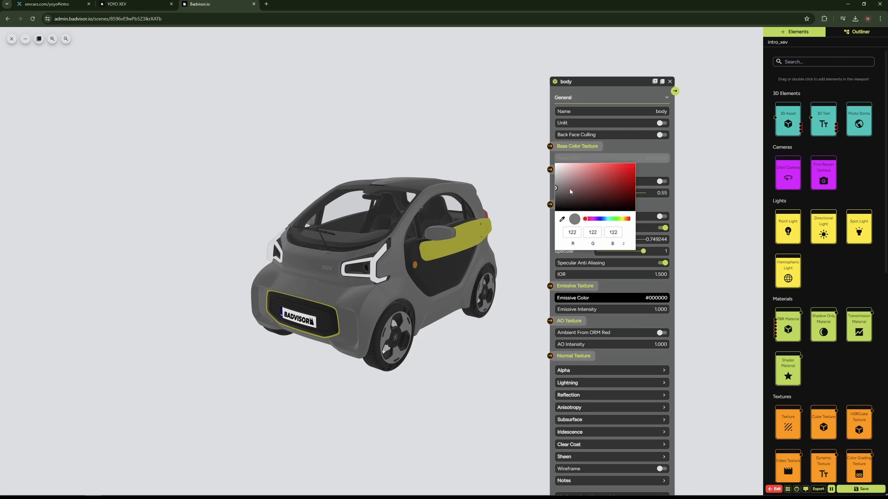
pyautogui.moveTo(569, 188); pyautogui.dragTo(551, 204)
pyautogui.moveTo(642, 251)
pyautogui.mouseDown()
pyautogui.moveTo(619, 252)
pyautogui.moveTo(629, 240)
pyautogui.moveTo(613, 242)
pyautogui.moveTo(631, 254)
pyautogui.mouseUp()
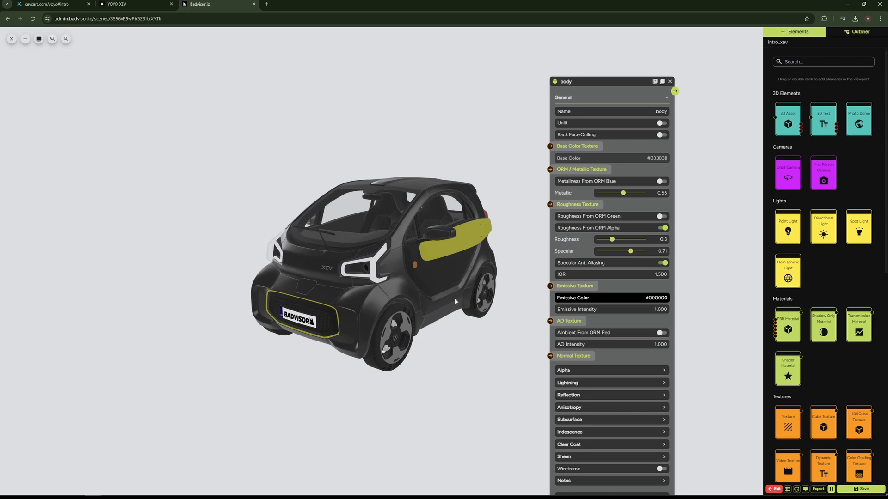
pyautogui.moveTo(455, 301)
pyautogui.mouseDown()
pyautogui.moveTo(416, 300)
pyautogui.moveTo(444, 303)
pyautogui.mouseUp()
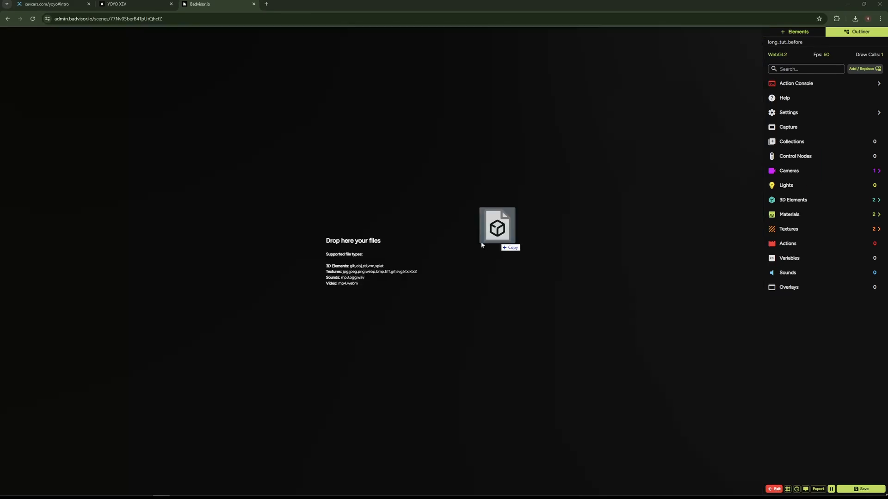
# Import the yoyo_V2 car model into the long_tut_before scene and review the scene's textures and materials
pyautogui.moveTo(496, 230); pyautogui.dragTo(392, 245)
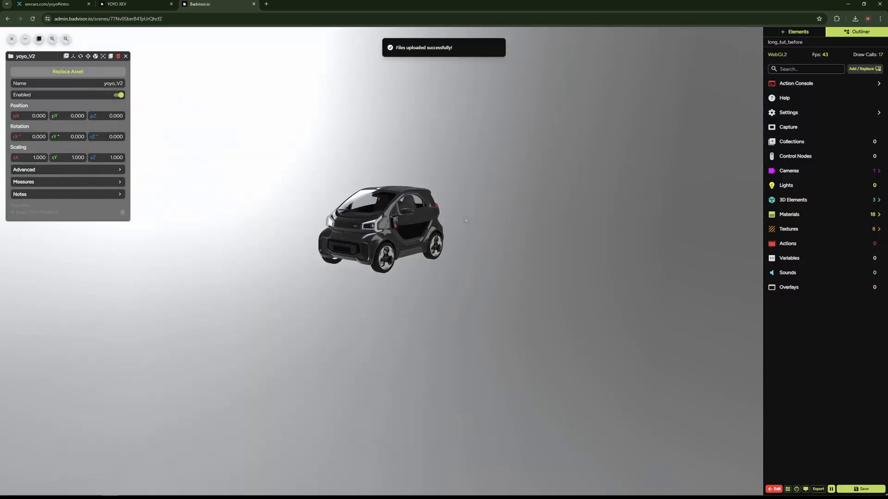
pyautogui.click(789, 229)
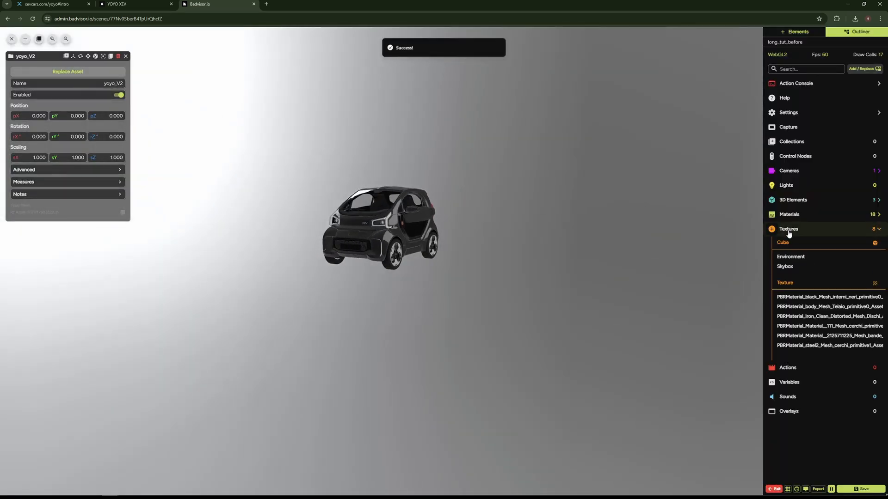
pyautogui.click(798, 230)
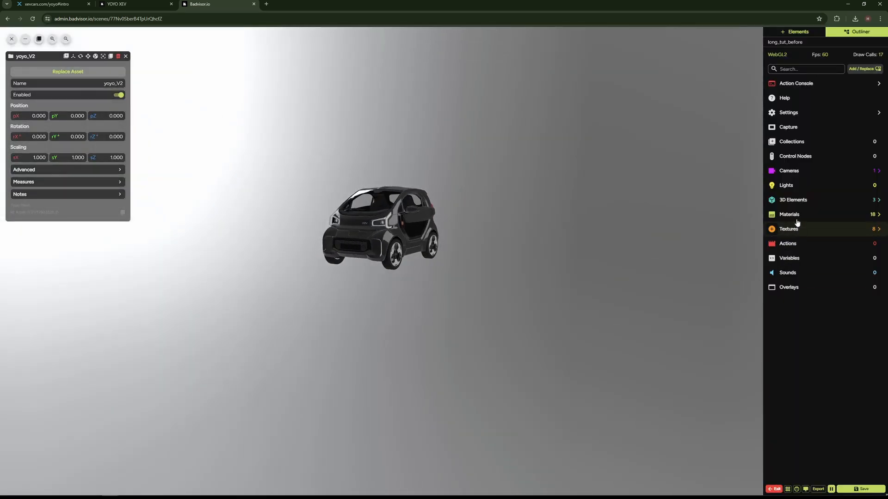
pyautogui.click(789, 214)
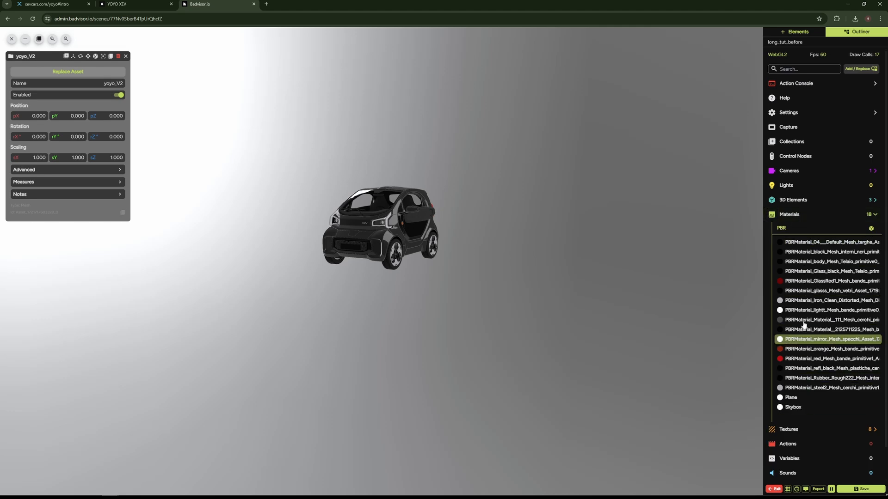
pyautogui.click(789, 214)
# Hide the Skybox among the 3D elements and inspect the yoyo_V2 asset's node hierarchy
pyautogui.click(789, 202)
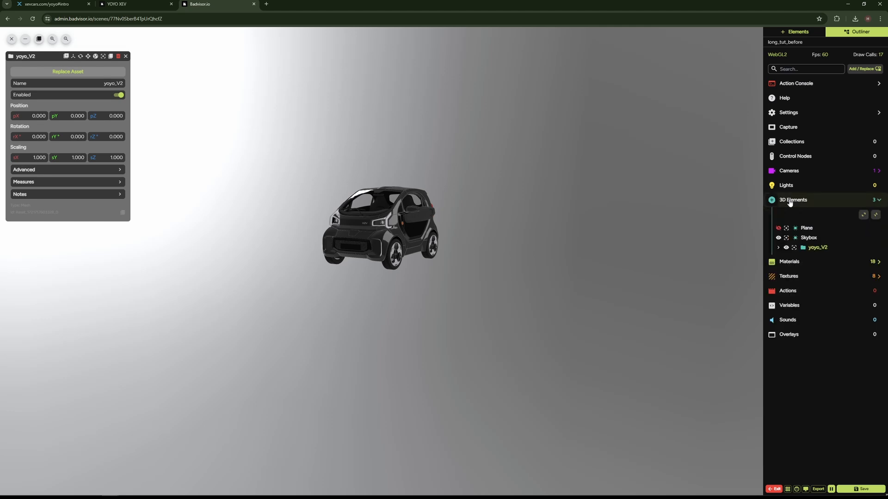
pyautogui.click(779, 238)
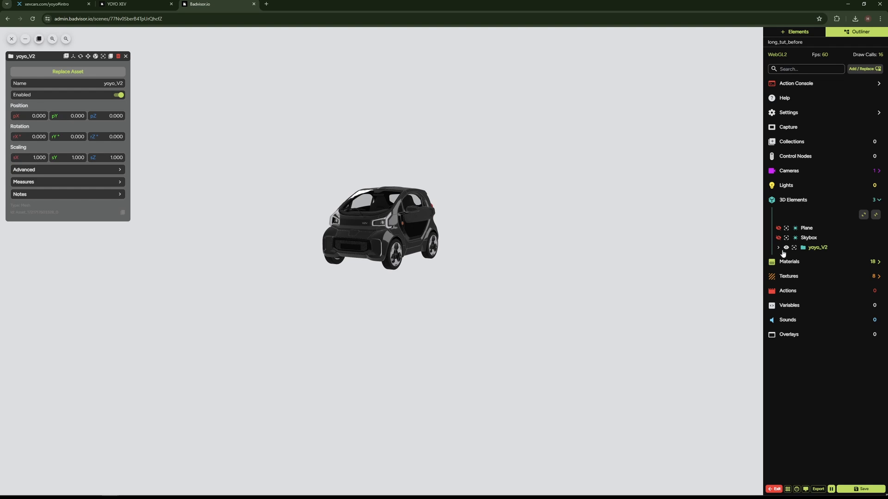
pyautogui.click(779, 248)
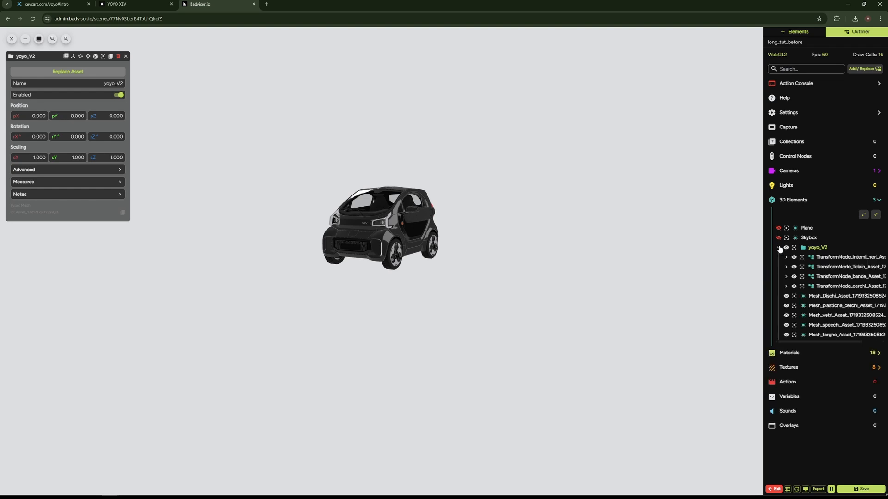
pyautogui.scroll(5, 440, 214)
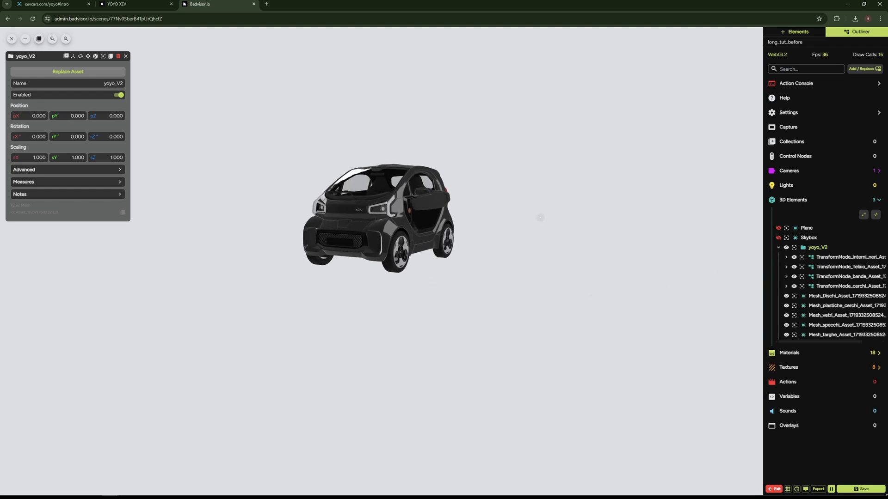
pyautogui.moveTo(539, 216); pyautogui.dragTo(525, 228)
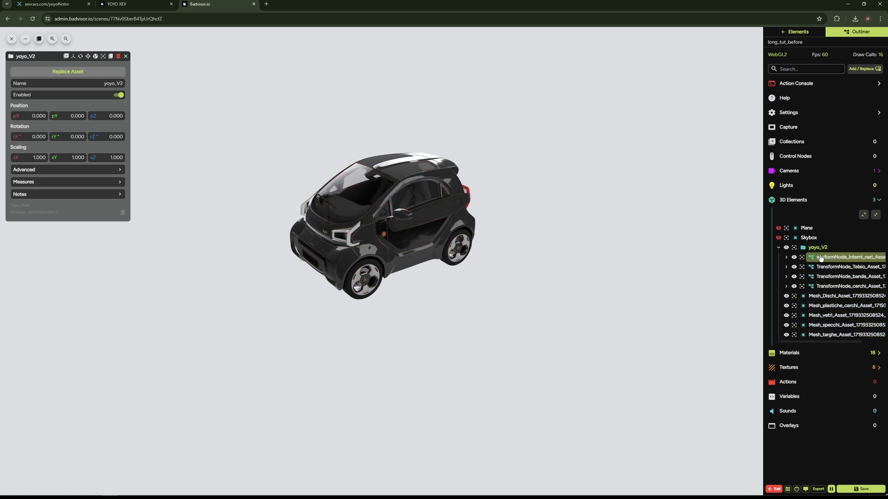
pyautogui.click(777, 249)
# Make the scene background transparent in the scene settings
pyautogui.click(788, 113)
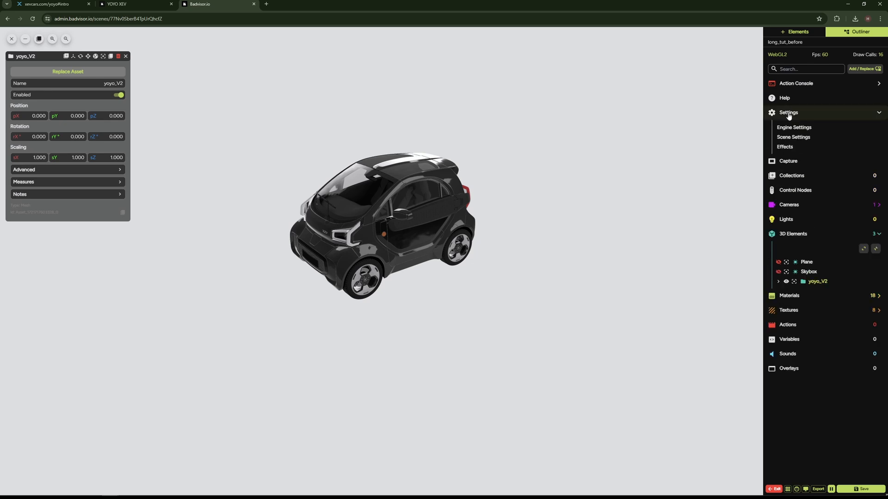
pyautogui.click(793, 137)
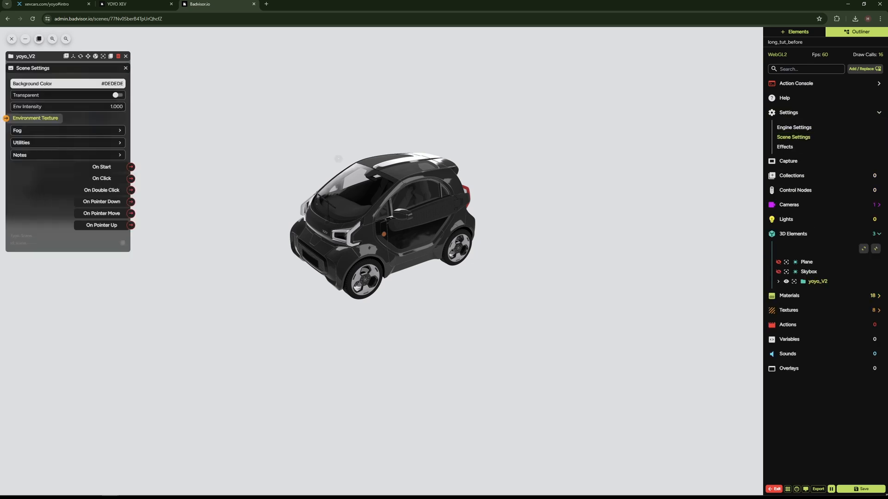
pyautogui.click(119, 96)
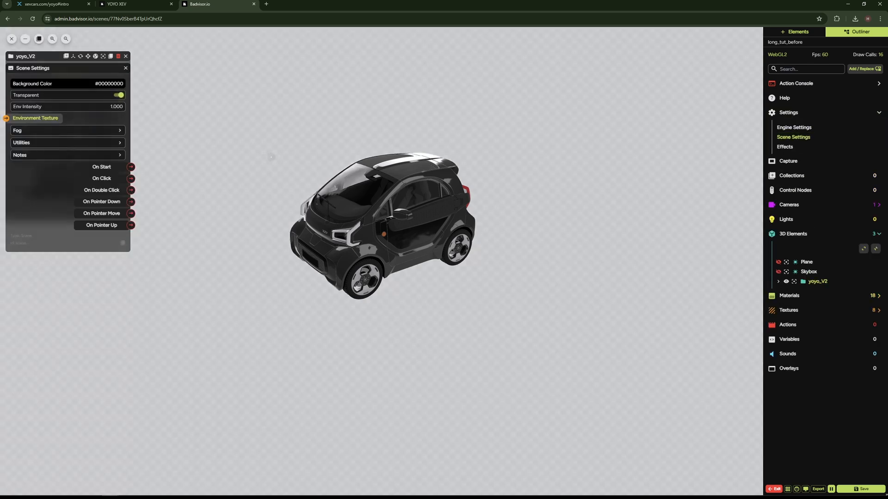
pyautogui.moveTo(271, 157)
pyautogui.mouseDown()
pyautogui.moveTo(299, 151)
pyautogui.moveTo(265, 149)
pyautogui.mouseUp()
pyautogui.press('Escape')
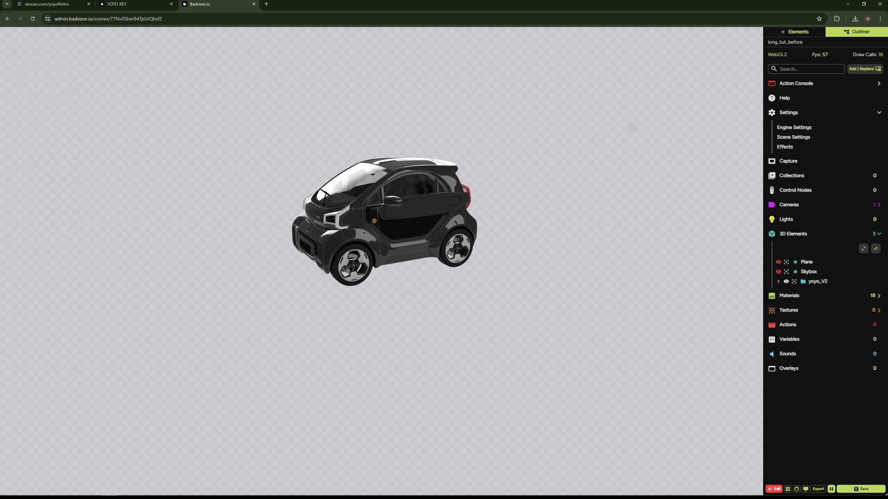
# Frame the car from the side and store that view in the orbit camera, with distance 5.300, horizontal angle 86.997° and vertical angle 81.416°
pyautogui.click(788, 205)
pyautogui.click(793, 233)
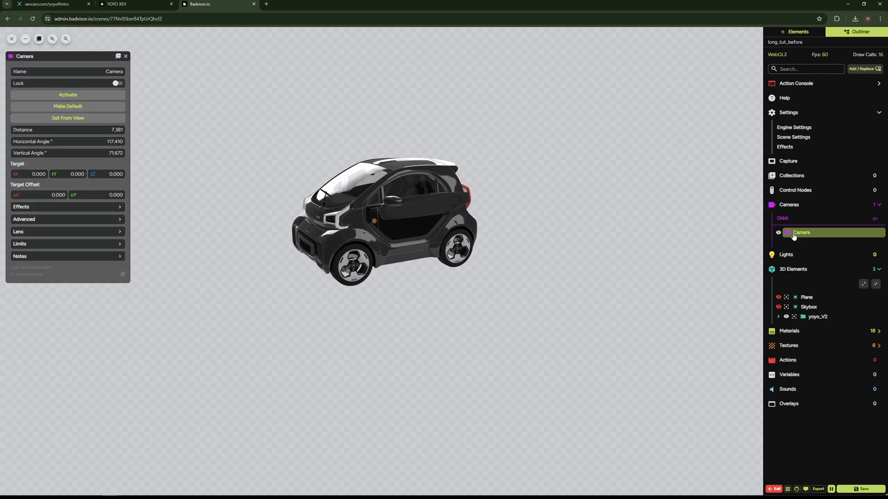
pyautogui.moveTo(96, 57); pyautogui.dragTo(149, 113)
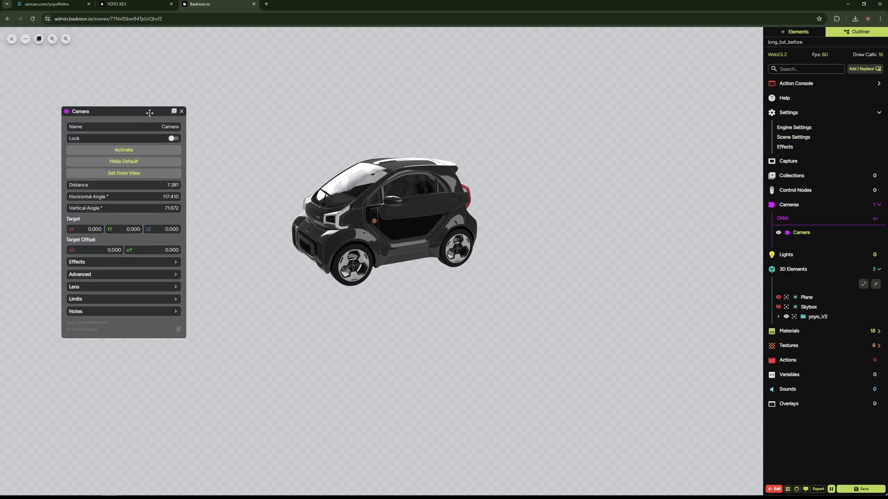
pyautogui.scroll(4, 383, 217)
pyautogui.moveTo(384, 217); pyautogui.dragTo(397, 277, button='right')
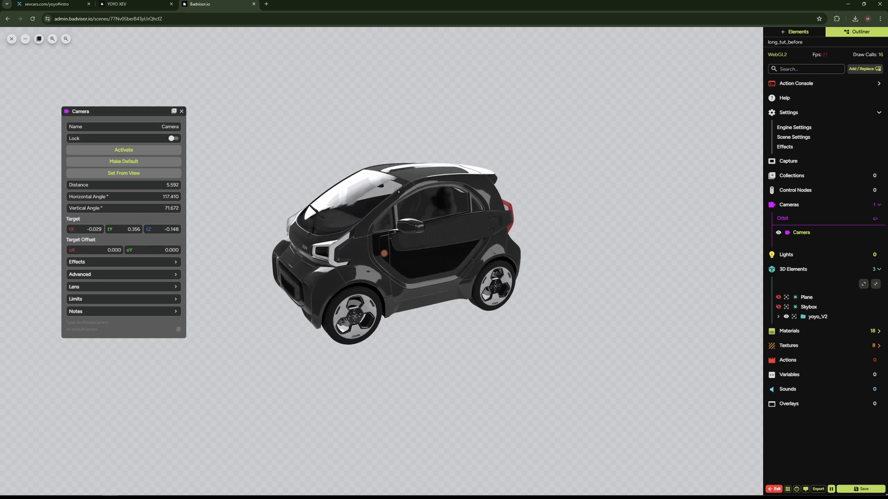
pyautogui.moveTo(397, 276); pyautogui.dragTo(375, 268)
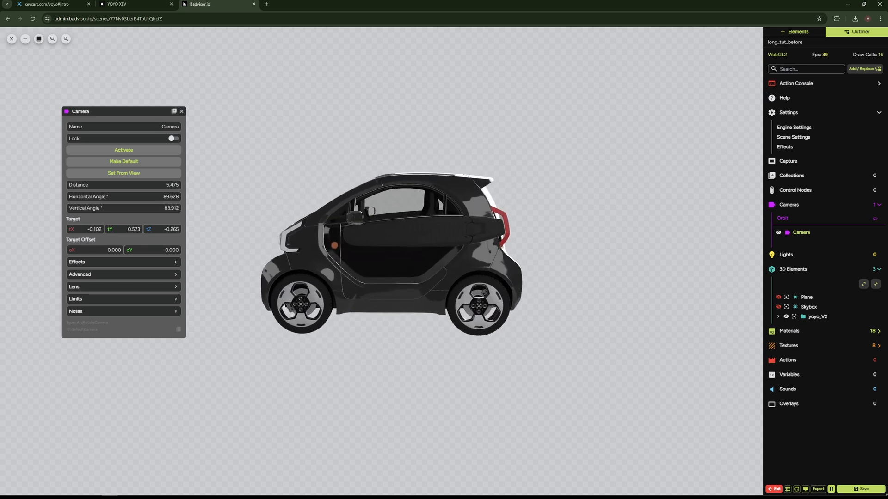
pyautogui.scroll(3, 391, 182)
pyautogui.scroll(-2, 397, 182)
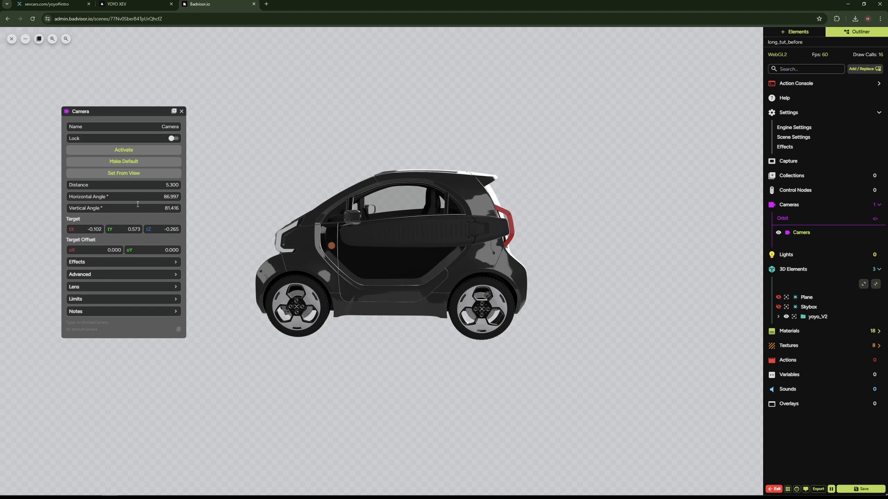
pyautogui.click(133, 175)
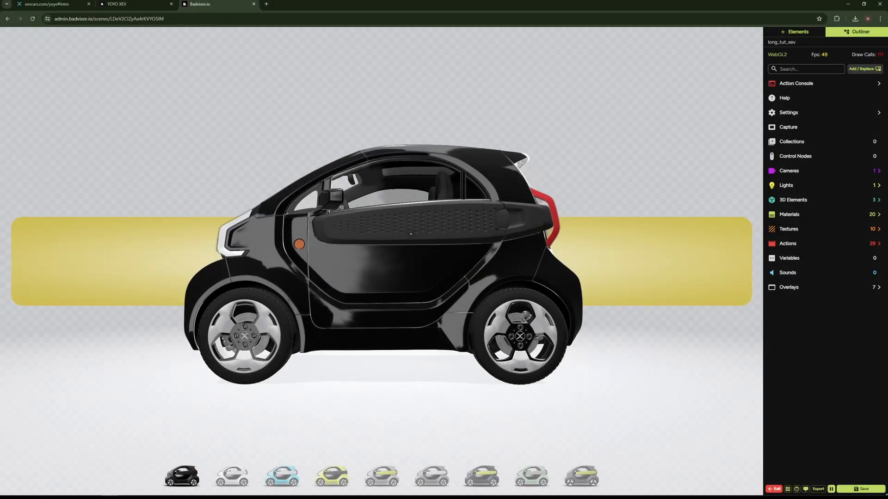
# Play the finished scene's side-band and body colour actions, including A_banda_col_bianco, A_banda_col_grigio, A_banda_col_nero, A_corpo_col_grigio_scuro and A_corpo_col_menta
pyautogui.click(795, 246)
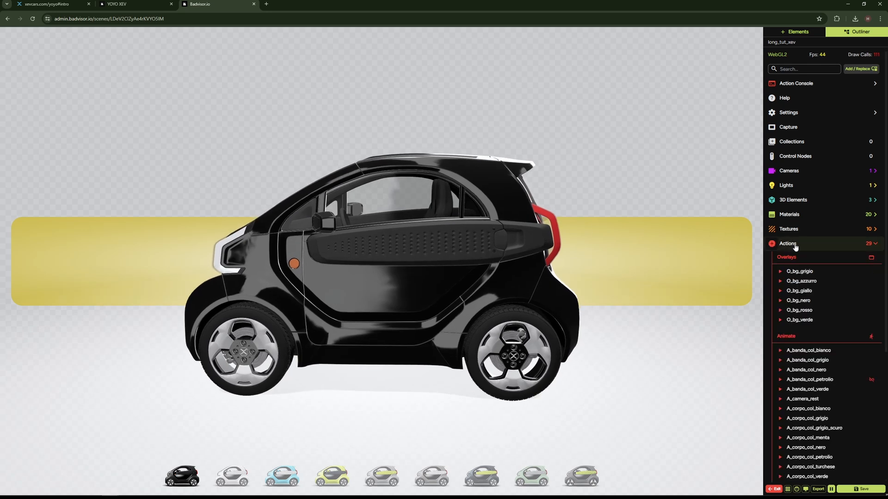
pyautogui.scroll(-3, 804, 446)
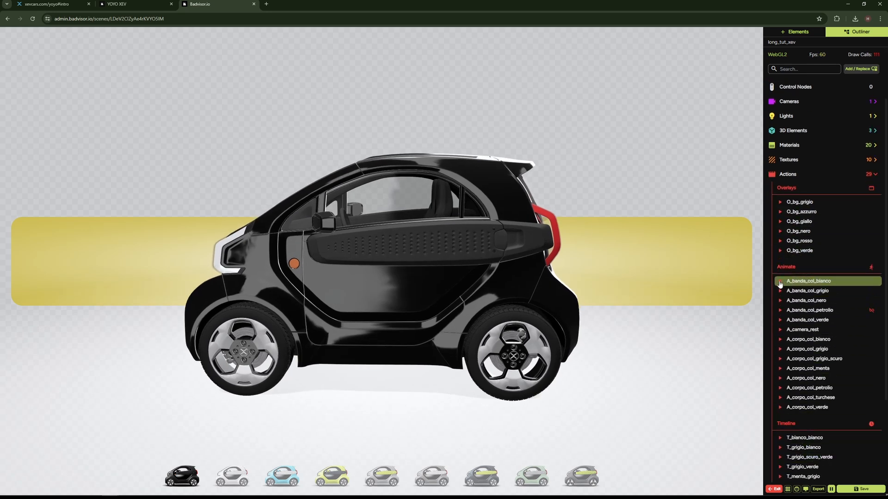
pyautogui.click(780, 282)
pyautogui.click(780, 292)
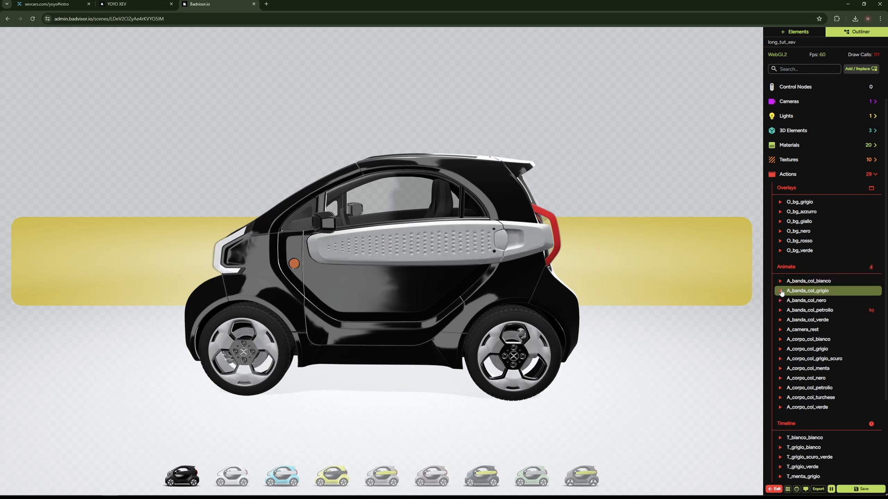
pyautogui.click(781, 301)
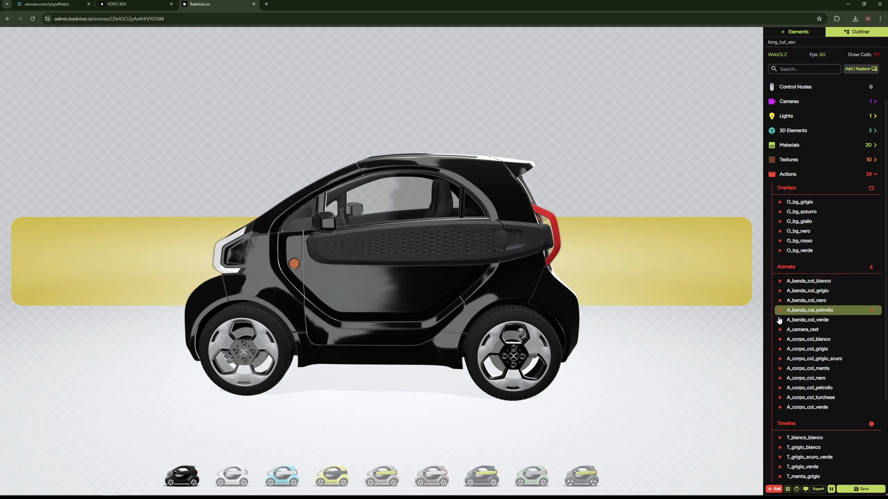
pyautogui.click(781, 358)
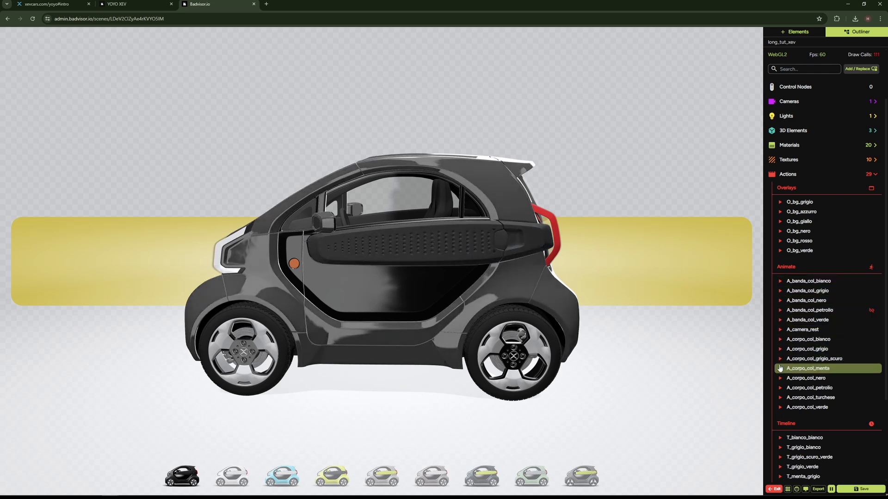
pyautogui.click(780, 369)
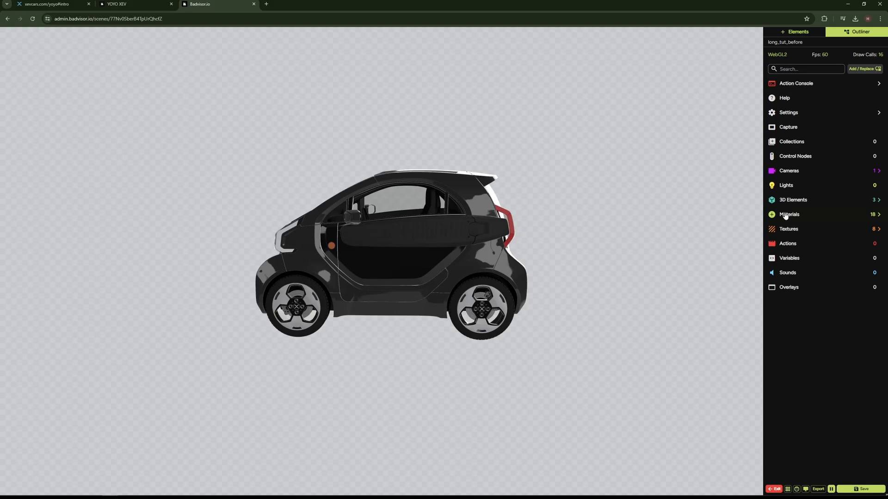
# Review the materials list in long_tut_before, then open the car body's material from the model and place its settings beside the car
pyautogui.click(785, 215)
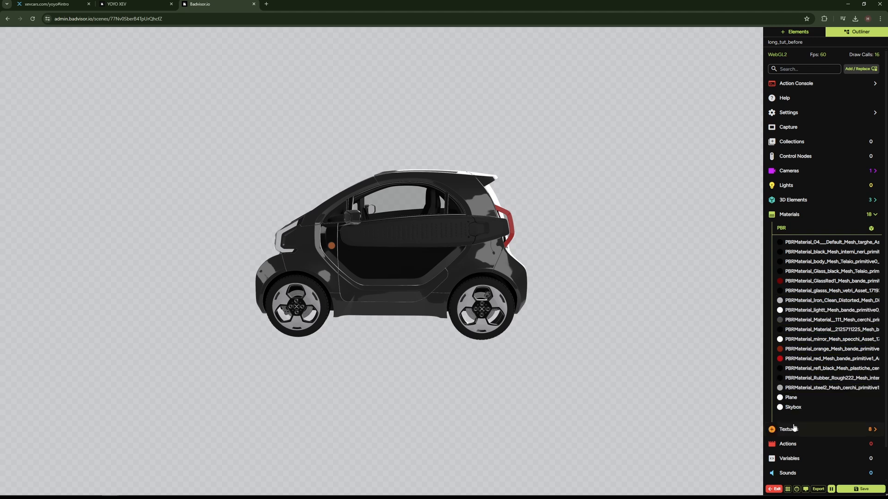
pyautogui.click(789, 215)
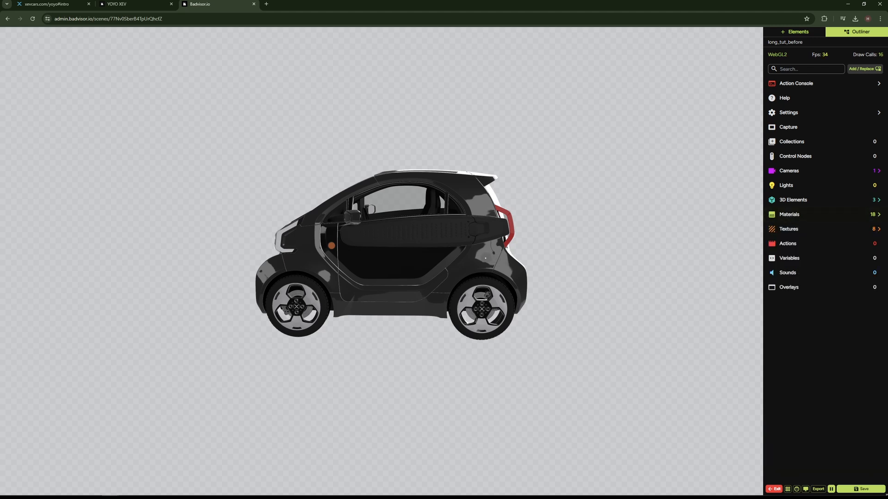
pyautogui.click(485, 257)
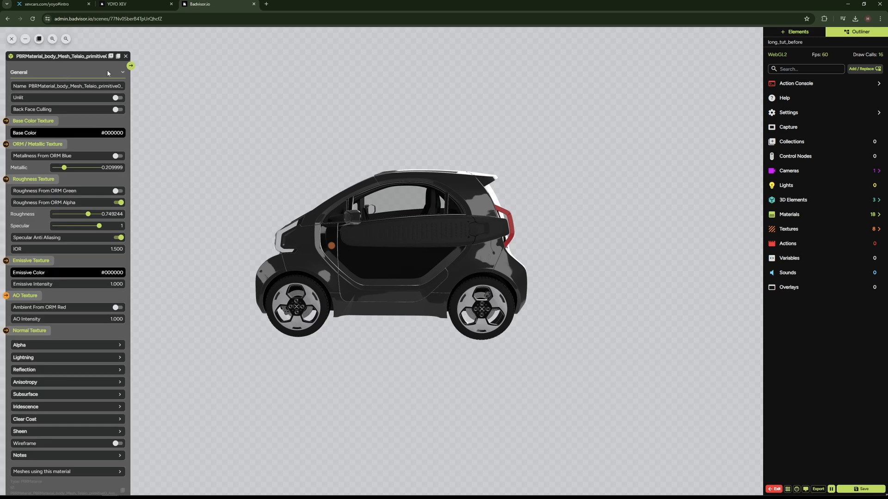
pyautogui.moveTo(53, 58); pyautogui.dragTo(598, 62)
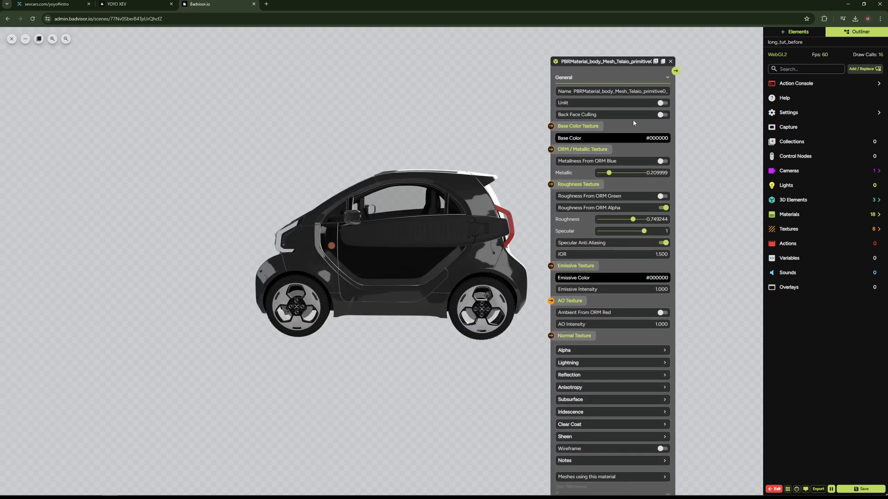
# Create an Animate action and name it color_body_black
pyautogui.click(785, 243)
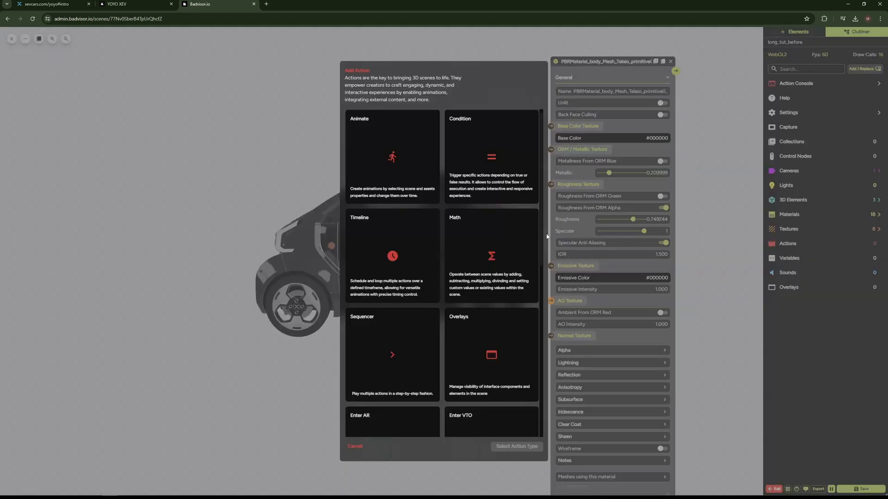
pyautogui.click(418, 157)
pyautogui.click(529, 447)
pyautogui.click(107, 100)
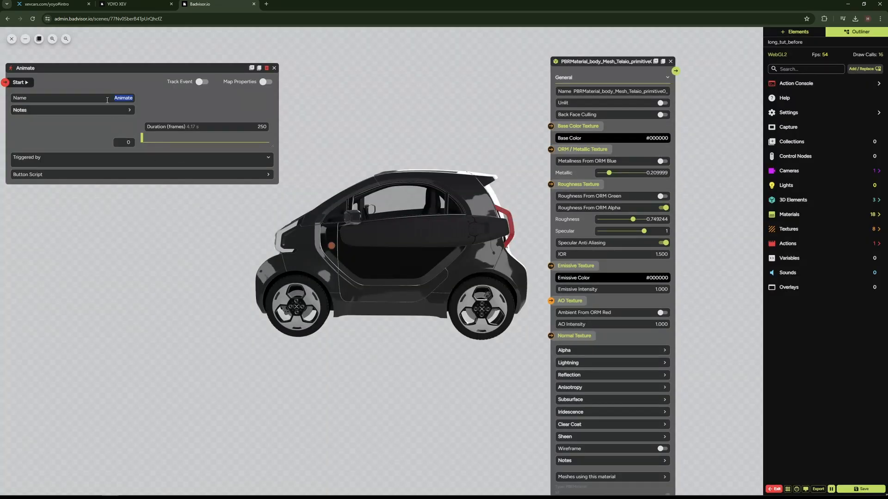
pyautogui.write('color_body_b')
pyautogui.press('BackSpace')
pyautogui.write('_black')
# Map the body material's Base Color, Metallic and Roughness properties into the color_body_black action, and end property mapping
pyautogui.click(265, 82)
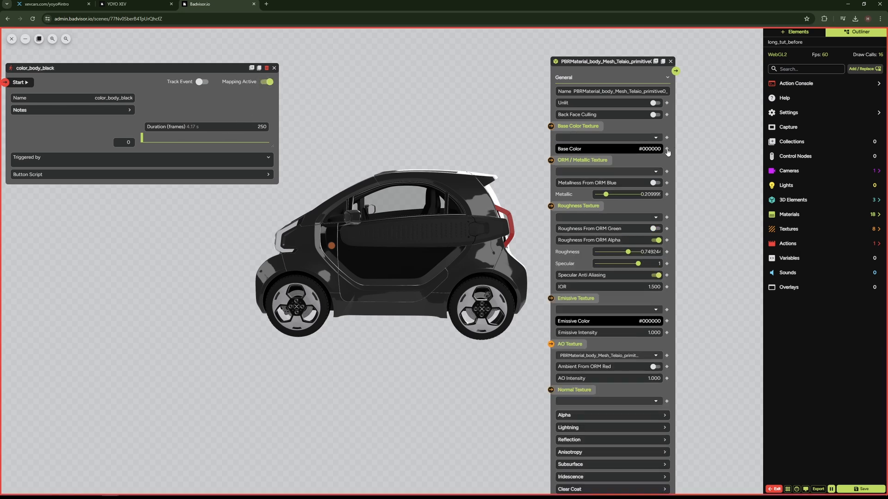
pyautogui.click(666, 149)
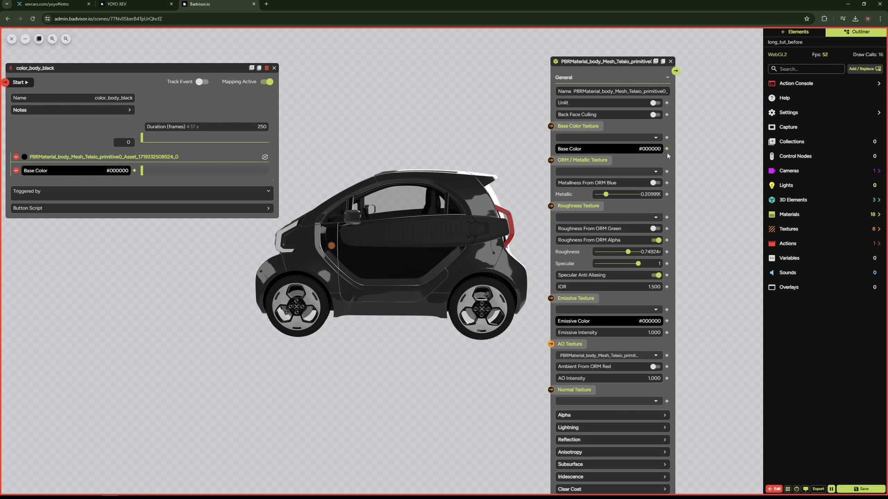
pyautogui.click(666, 194)
pyautogui.click(667, 252)
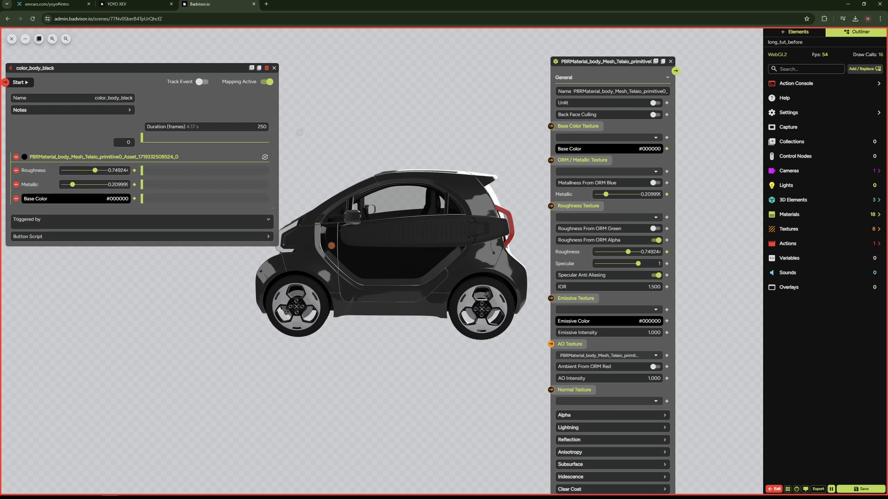
pyautogui.click(263, 86)
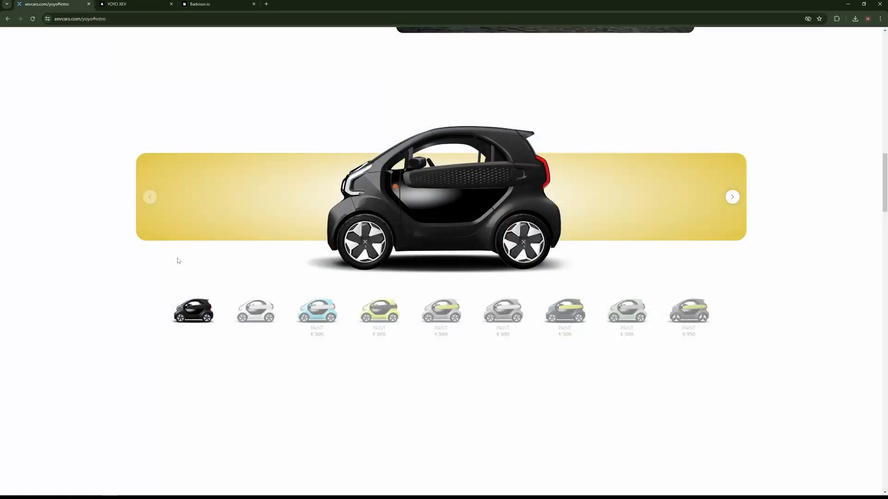
# Check the white and light blue paint variants in the YOYO colour selector on the XEV website
pyautogui.click(247, 306)
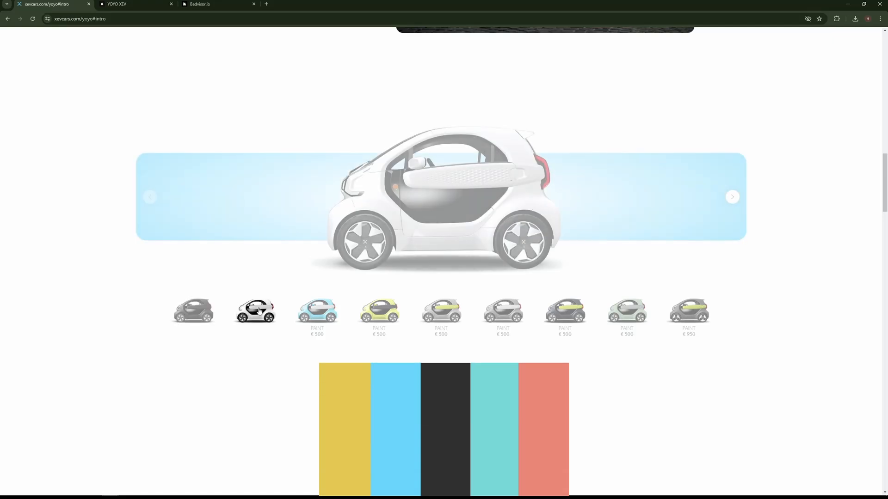
pyautogui.click(320, 309)
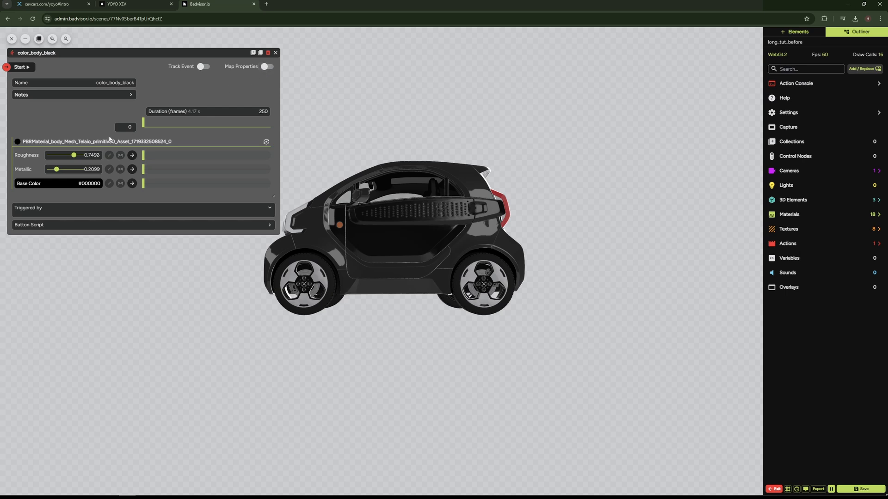
# Try sampling a base colour for the color_body_black action with the eyedropper, and play the action
pyautogui.click(55, 183)
pyautogui.click(22, 244)
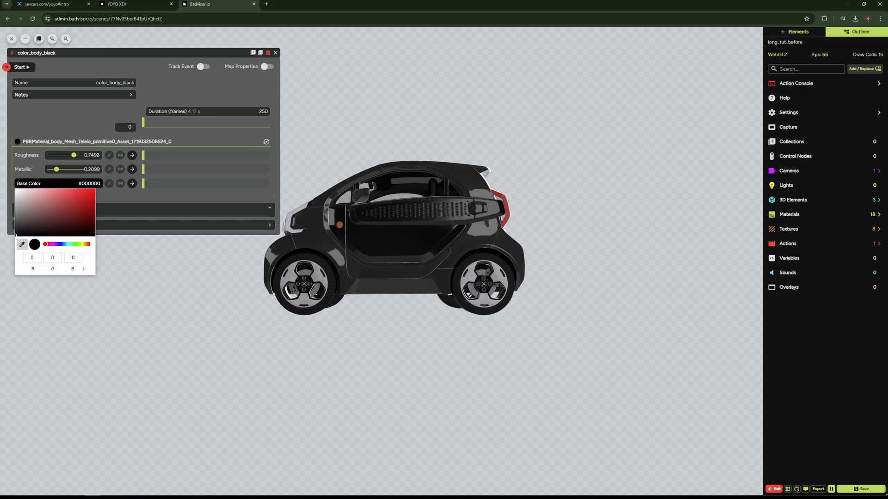
pyautogui.click(51, 123)
pyautogui.click(21, 68)
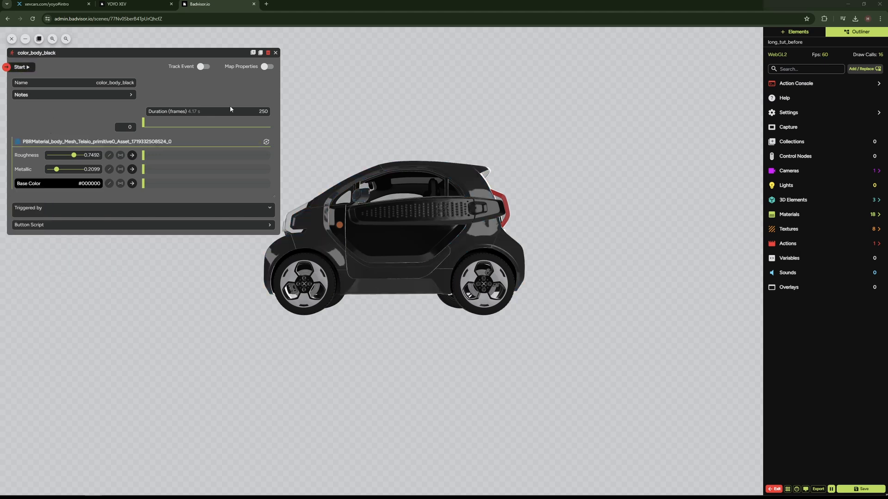
# Set color_body_black's duration to 30 frames, move its Roughness, Metallic and Base Color keyframes to the end, and close the action
pyautogui.doubleClick(258, 112)
pyautogui.press('Return')
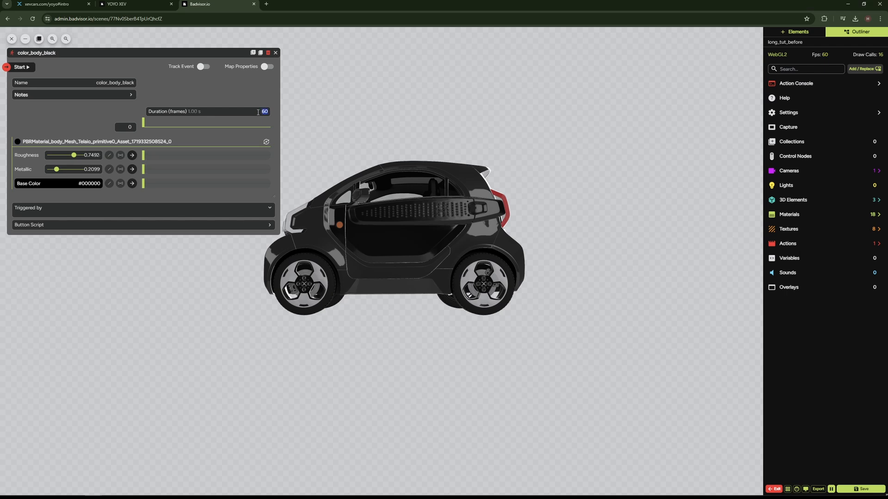
pyautogui.write('30')
pyautogui.moveTo(145, 159); pyautogui.dragTo(277, 164)
pyautogui.moveTo(143, 169); pyautogui.dragTo(269, 169)
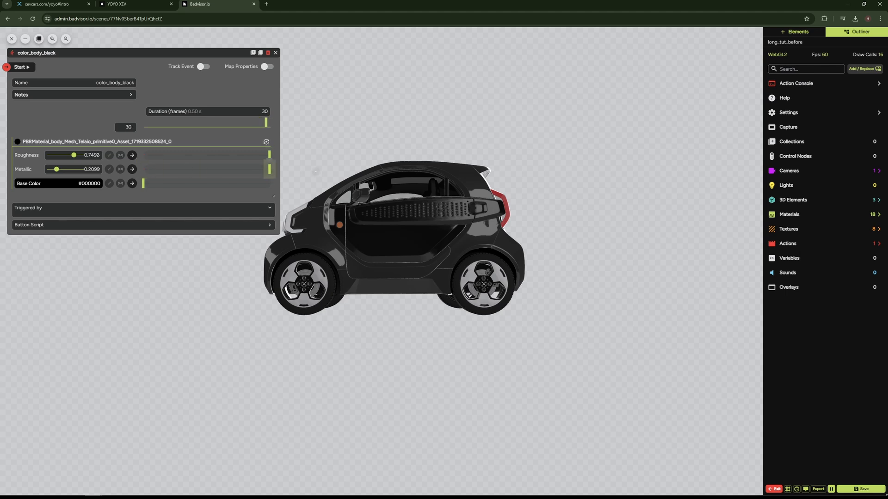
pyautogui.moveTo(144, 183); pyautogui.dragTo(269, 184)
pyautogui.click(276, 53)
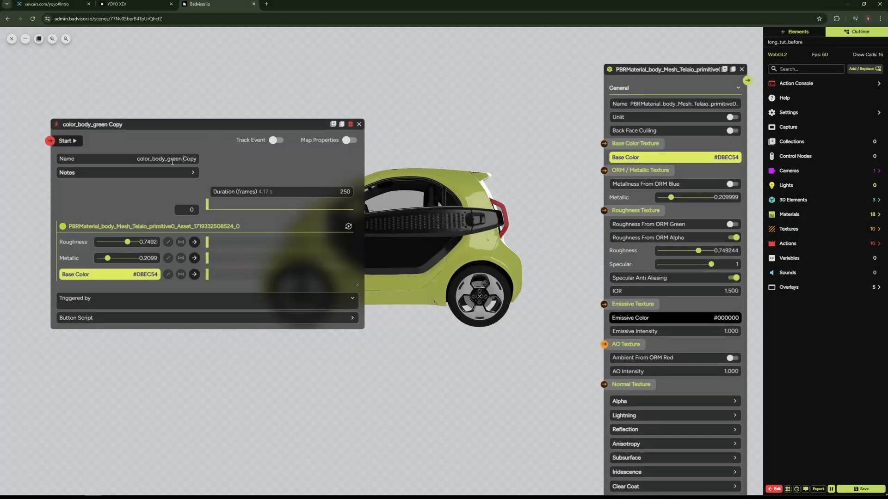
# Rename the copied green body action to color_body_oil and set the body's base colour to #566676
pyautogui.moveTo(168, 159); pyautogui.dragTo(270, 165)
pyautogui.write('oil')
pyautogui.click(675, 157)
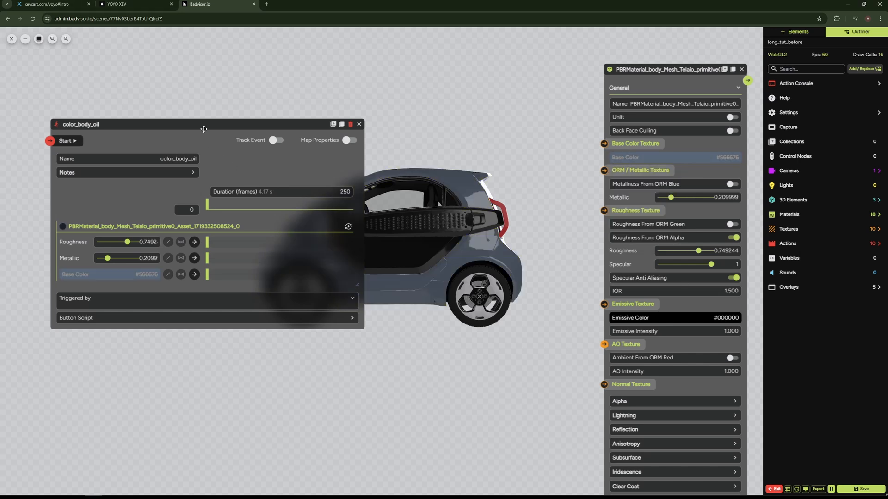
pyautogui.moveTo(202, 125); pyautogui.dragTo(166, 119)
pyautogui.click(312, 134)
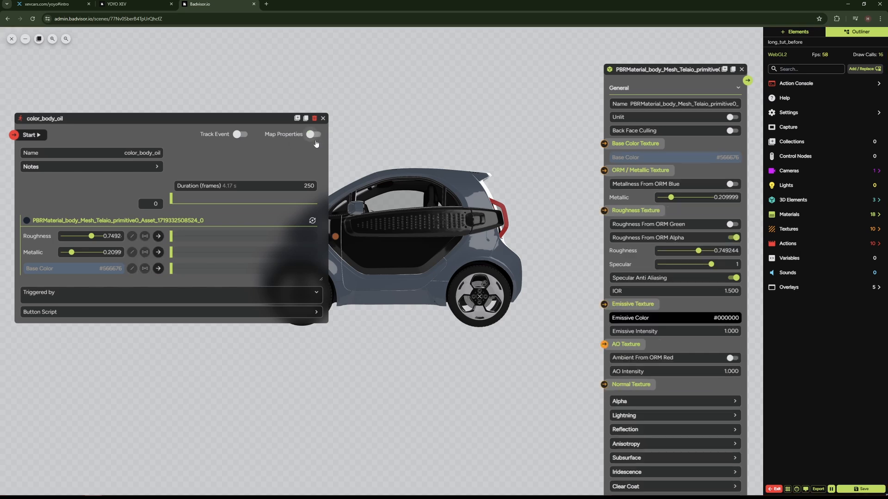
pyautogui.click(316, 137)
# Set color_body_oil's duration to 30 frames and move its Roughness and Metallic keyframes to the end of the timeline
pyautogui.moveTo(391, 194); pyautogui.dragTo(377, 196)
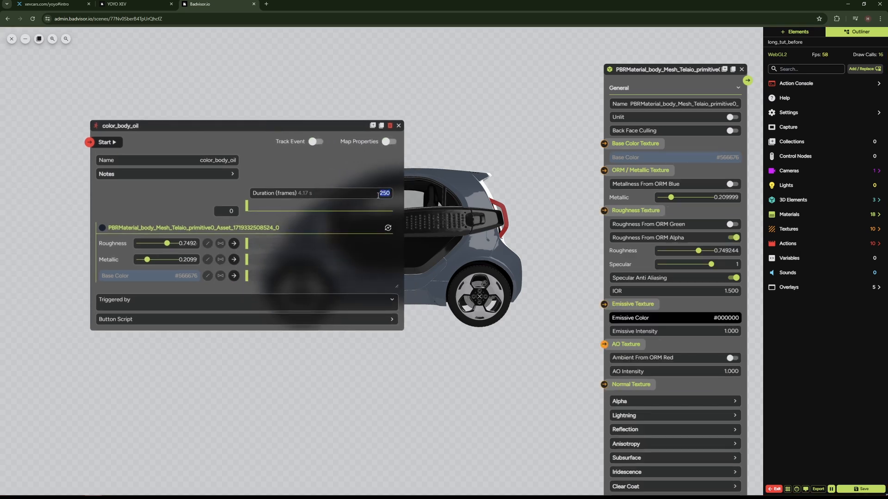
pyautogui.write('60')
pyautogui.press('Return')
pyautogui.doubleClick(387, 194)
pyautogui.write('30')
pyautogui.moveTo(245, 247); pyautogui.dragTo(391, 248)
pyautogui.moveTo(247, 261); pyautogui.dragTo(388, 261)
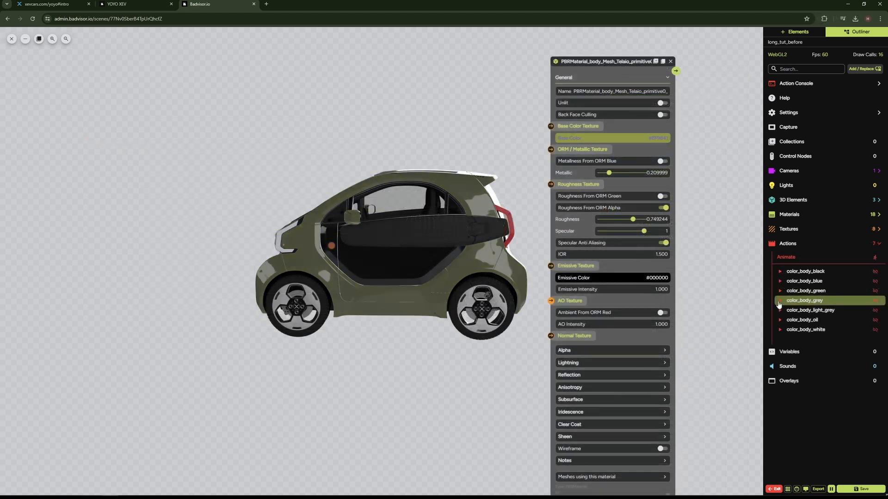
# Test the color_body_grey and color_body_black actions on the car, and save the scene
pyautogui.click(779, 301)
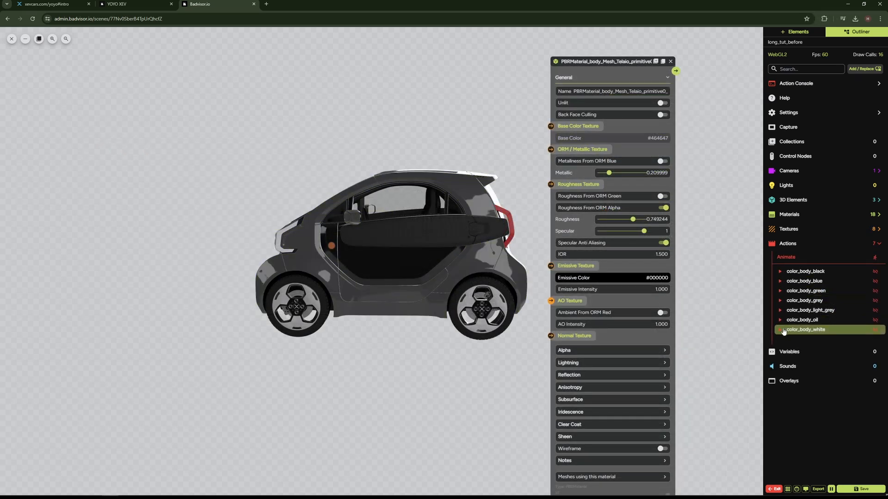
pyautogui.click(780, 273)
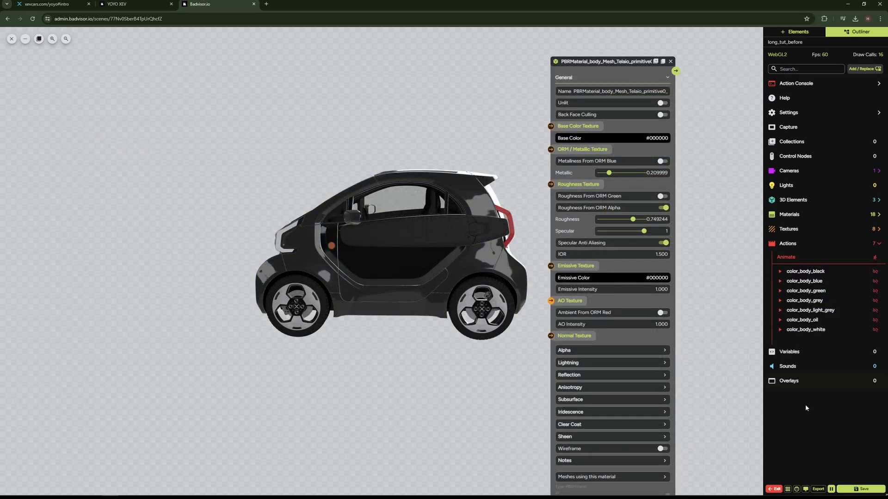
pyautogui.click(861, 489)
pyautogui.click(513, 269)
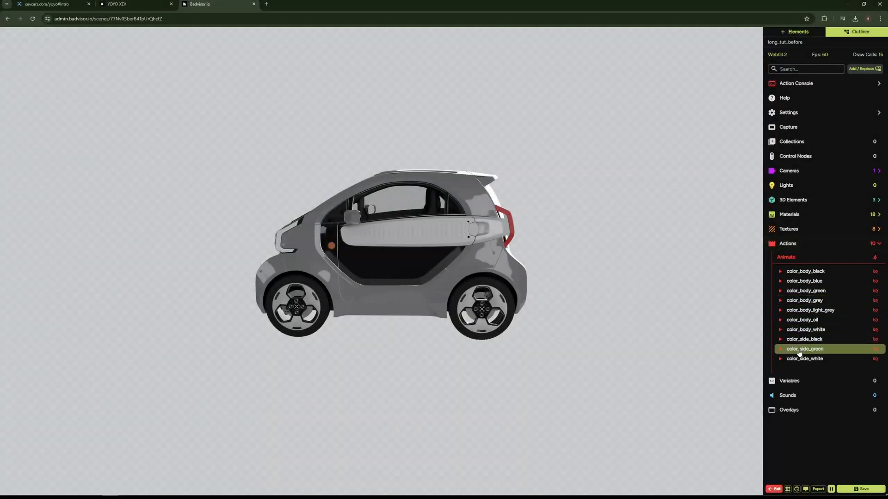
# Play the color_side_black, color_side_green and color_side_white actions to compare the side band's colours, ending on black
pyautogui.click(781, 340)
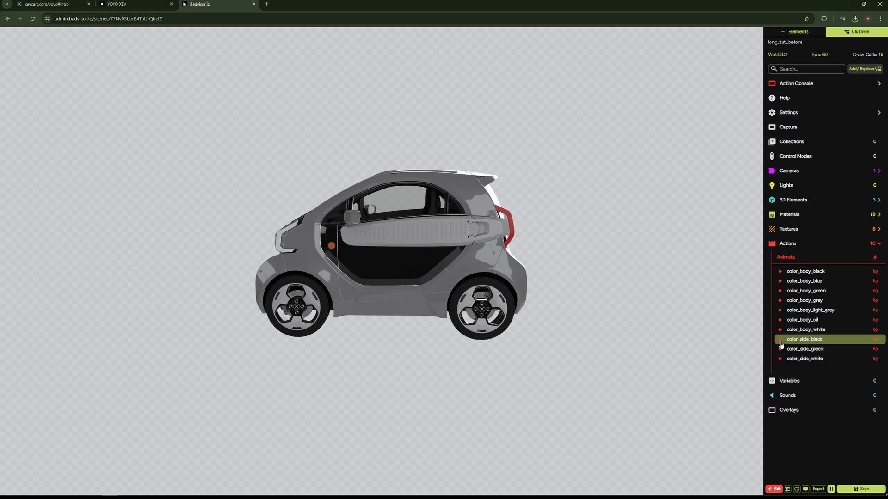
pyautogui.click(781, 350)
pyautogui.click(781, 360)
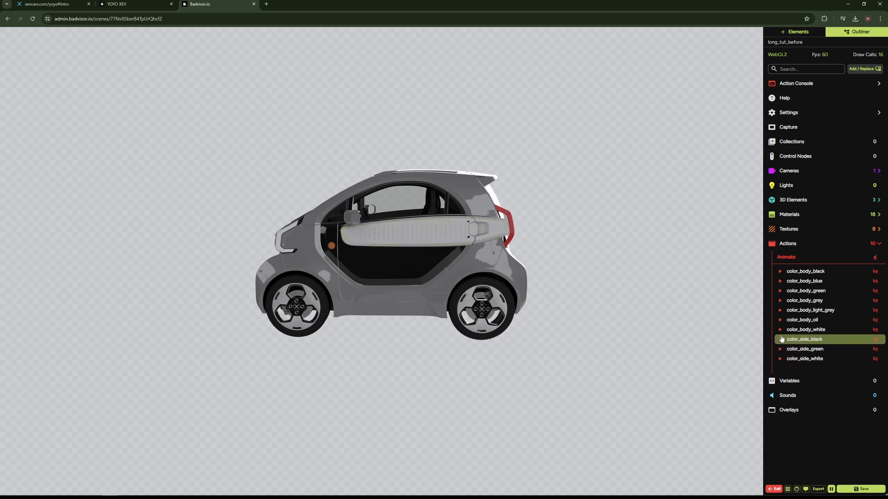
pyautogui.click(781, 340)
# Open the side band's material, place its settings beside the car, and open the color_side_black action
pyautogui.click(495, 231)
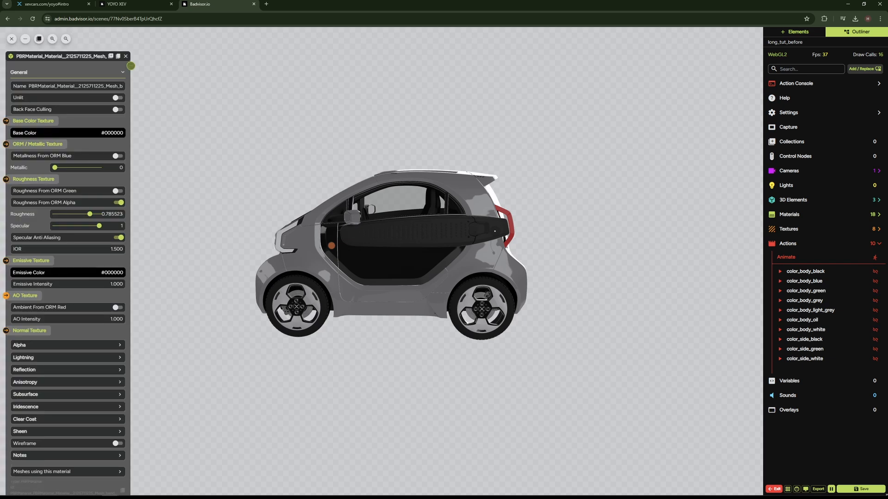
pyautogui.moveTo(152, 93); pyautogui.dragTo(695, 119)
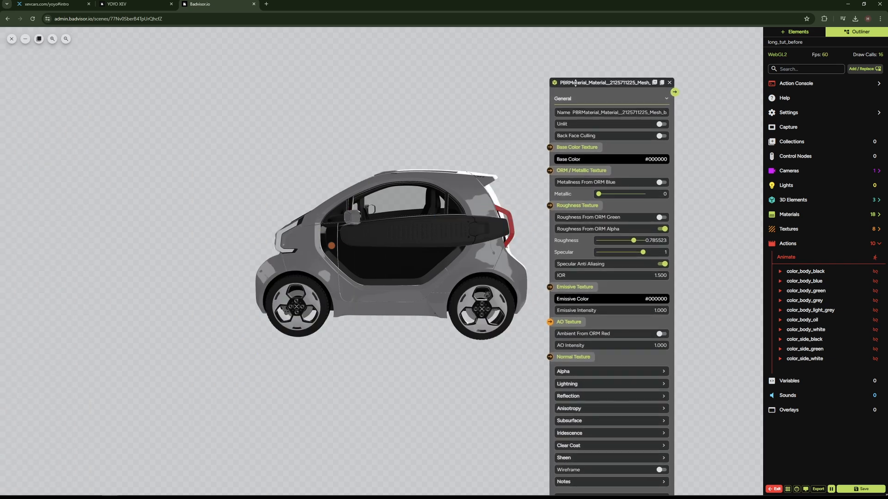
pyautogui.click(799, 341)
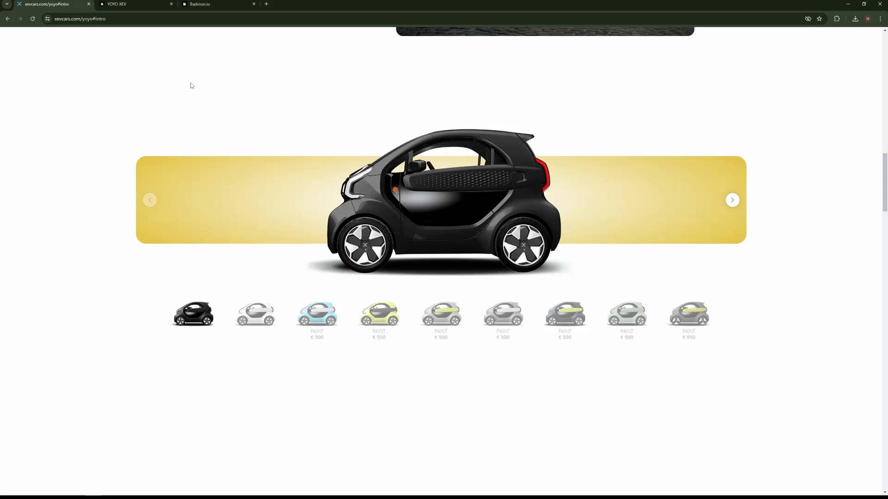
# Switch to the Badvisor.io scene, create a new overlay, and place a Container component in it
pyautogui.click(219, 4)
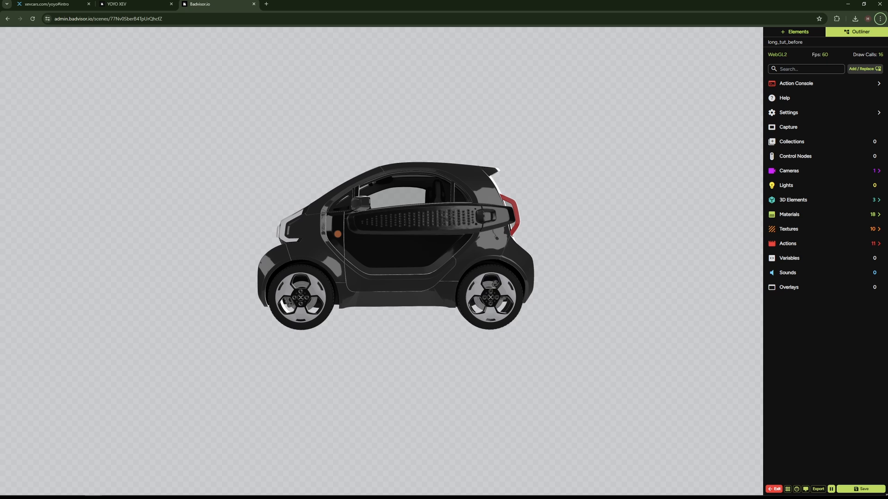
pyautogui.moveTo(0, 259); pyautogui.dragTo(442, 223)
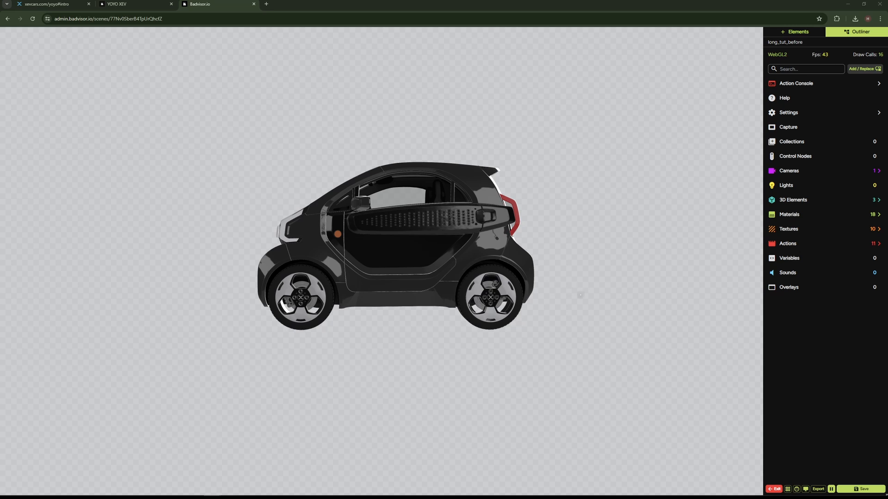
pyautogui.click(772, 288)
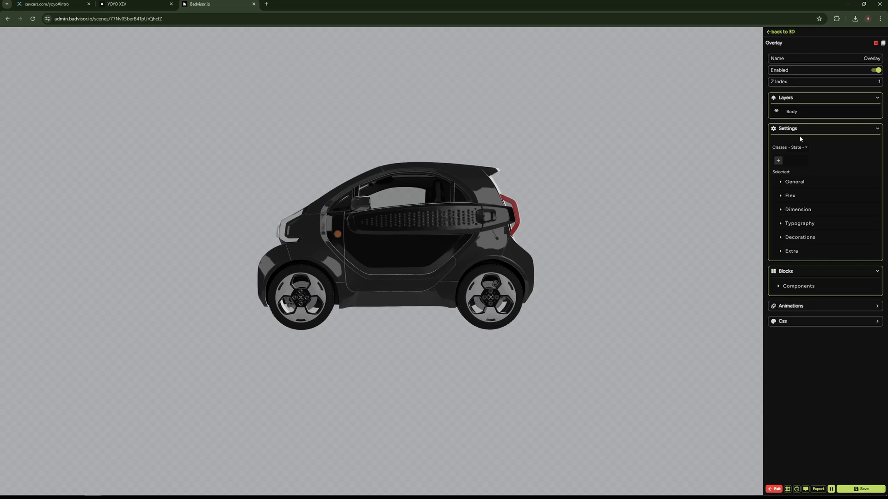
pyautogui.click(792, 287)
pyautogui.moveTo(792, 305); pyautogui.dragTo(619, 299)
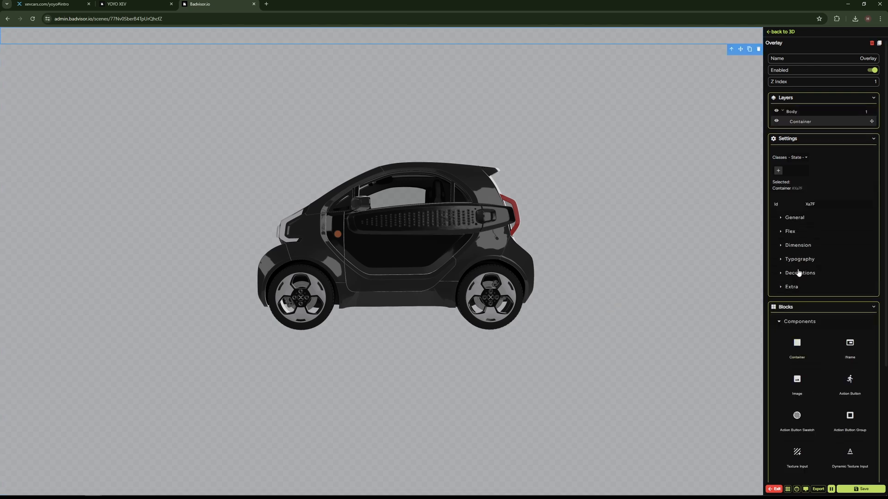
# Set the overlay container's height to 100 % in its dimensions
pyautogui.click(796, 246)
pyautogui.click(849, 271)
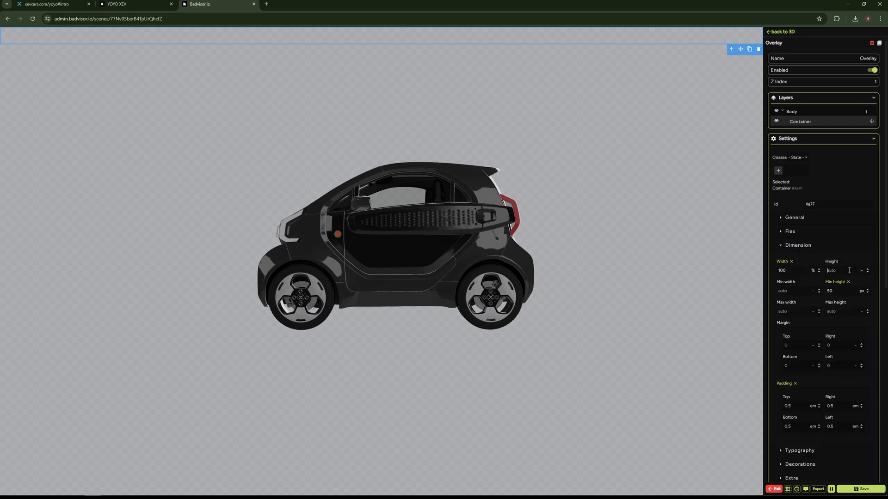
pyautogui.write('100')
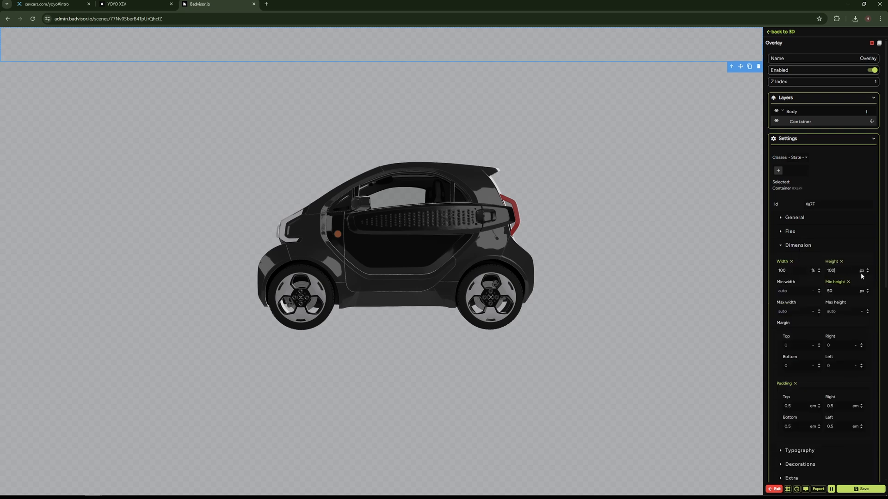
pyautogui.click(861, 270)
pyautogui.click(861, 283)
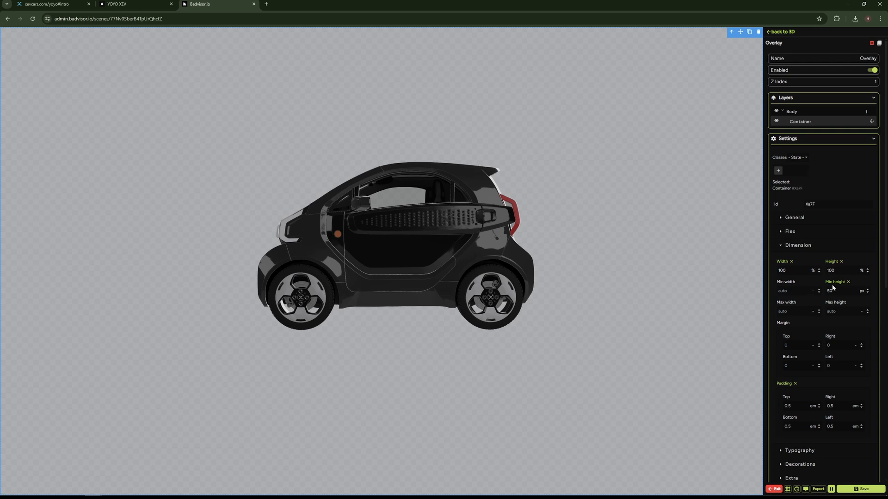
# Add a second container inside the full-height one and set its width to 2100 % and height to 300 px
pyautogui.scroll(-2, 832, 287)
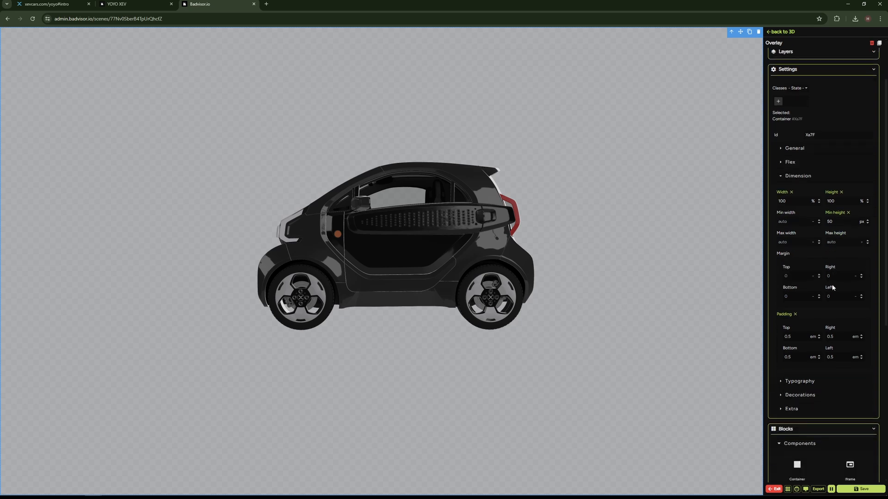
pyautogui.scroll(-2, 832, 287)
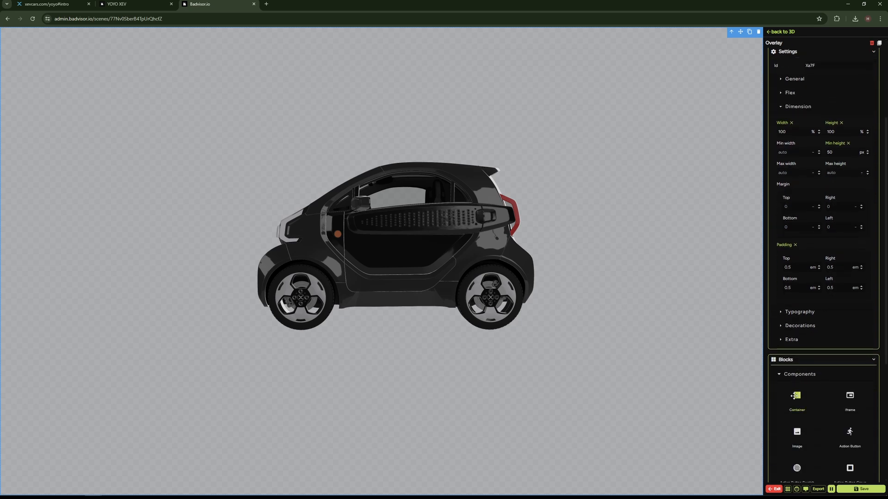
pyautogui.moveTo(794, 396); pyautogui.dragTo(419, 250)
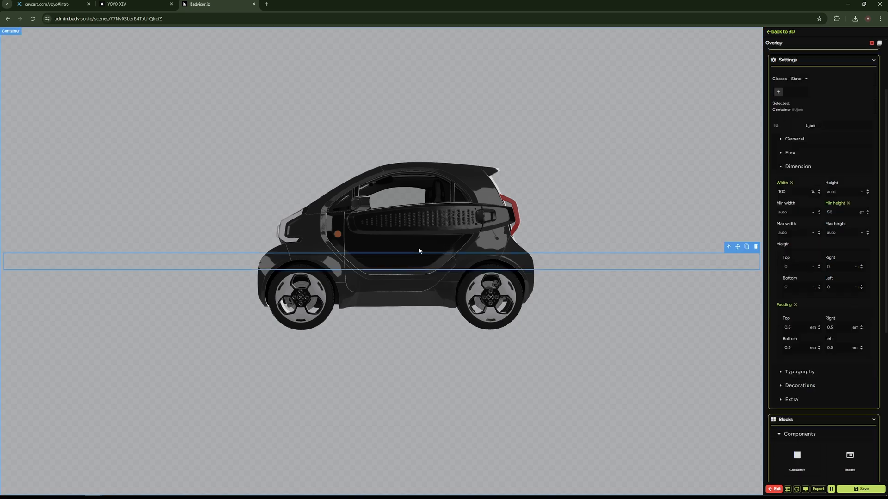
pyautogui.doubleClick(788, 192)
pyautogui.write('2')
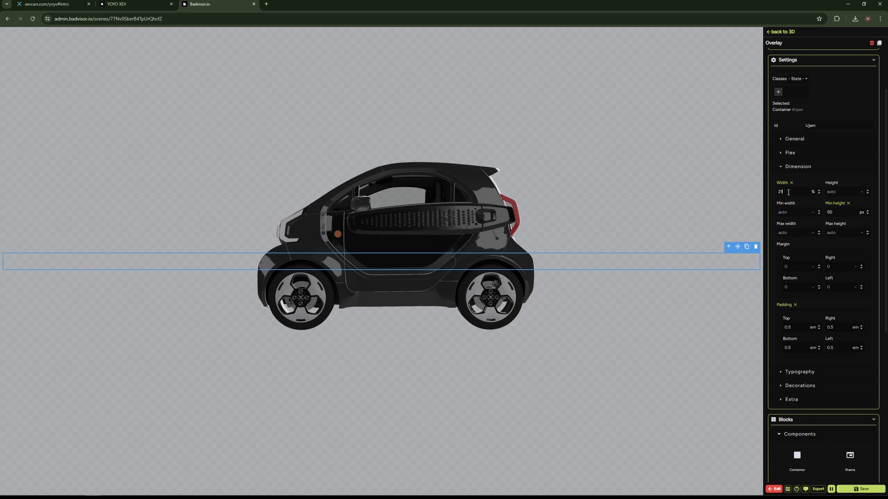
pyautogui.click(835, 192)
pyautogui.write('300')
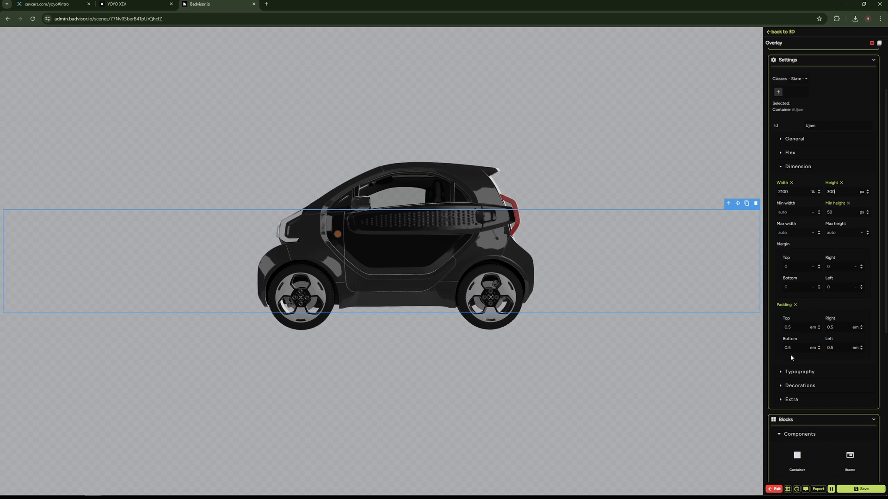
# Insert an Image component with the first gradient_square asset into the inner container
pyautogui.scroll(-3, 796, 460)
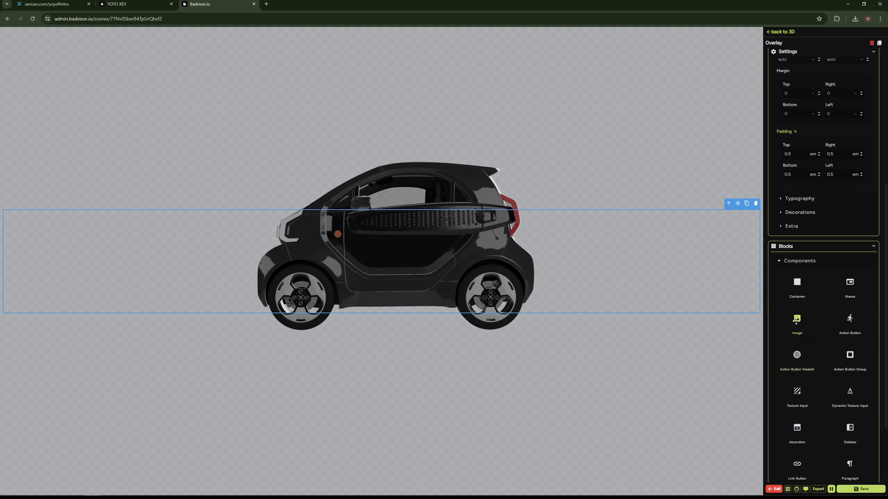
pyautogui.moveTo(796, 320); pyautogui.dragTo(403, 249)
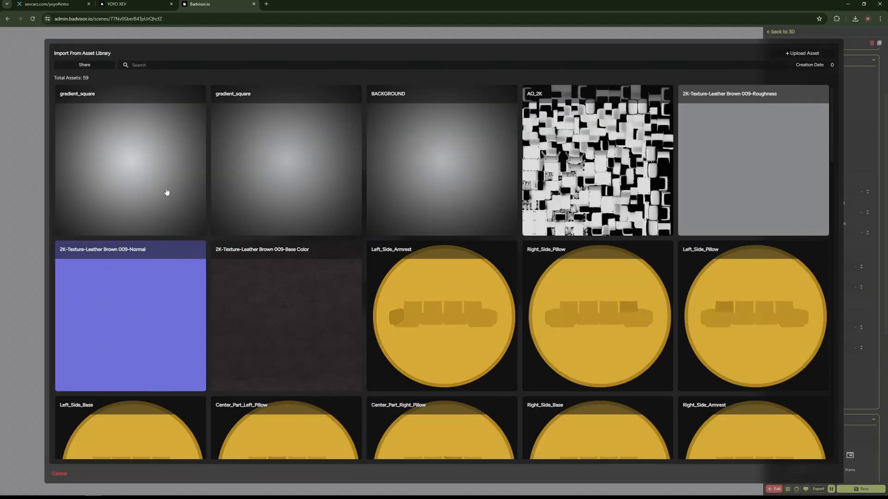
pyautogui.click(167, 191)
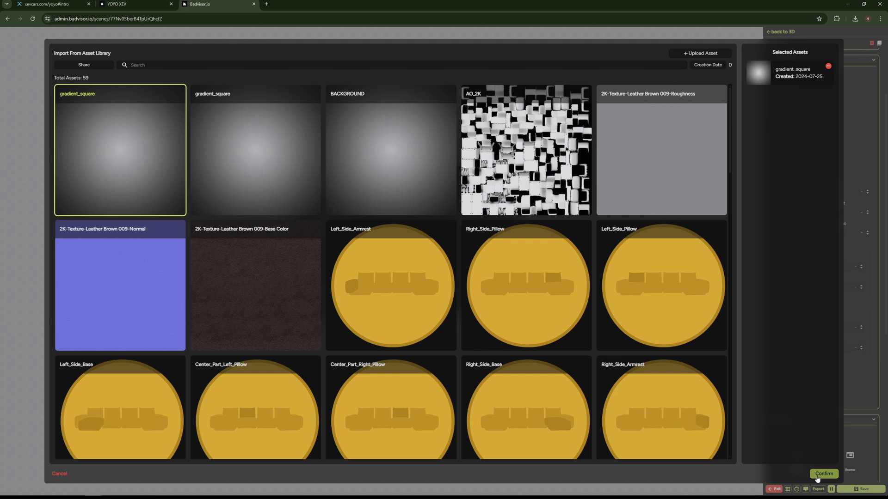
pyautogui.click(817, 477)
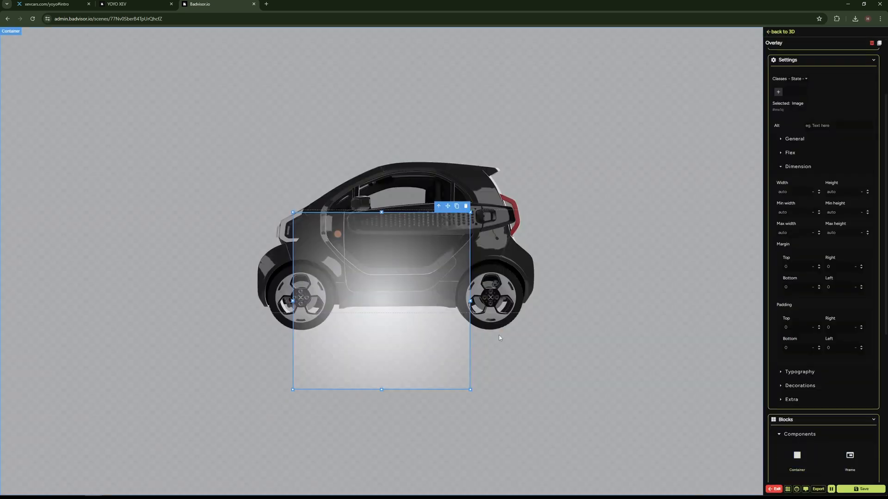
# Set the gradient image's width and height to 100 % so it fills the inner container
pyautogui.click(785, 190)
pyautogui.write('100')
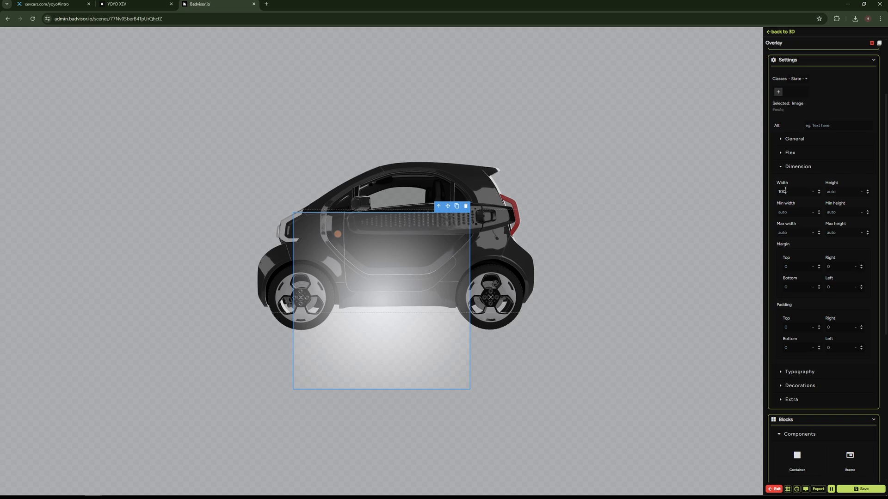
pyautogui.click(813, 191)
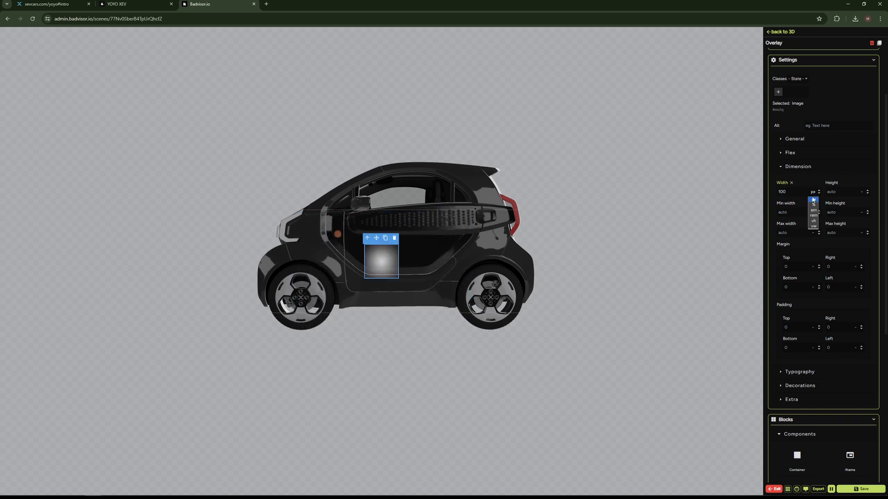
pyautogui.click(813, 205)
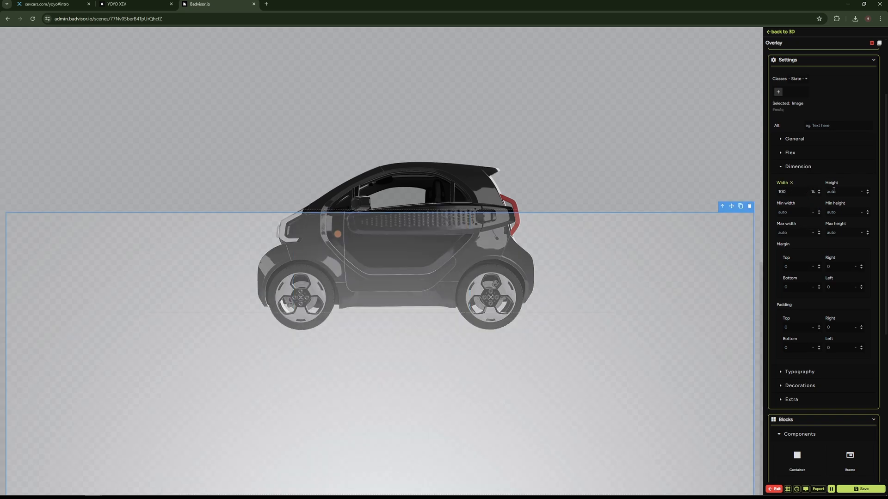
pyautogui.click(834, 190)
pyautogui.write('100')
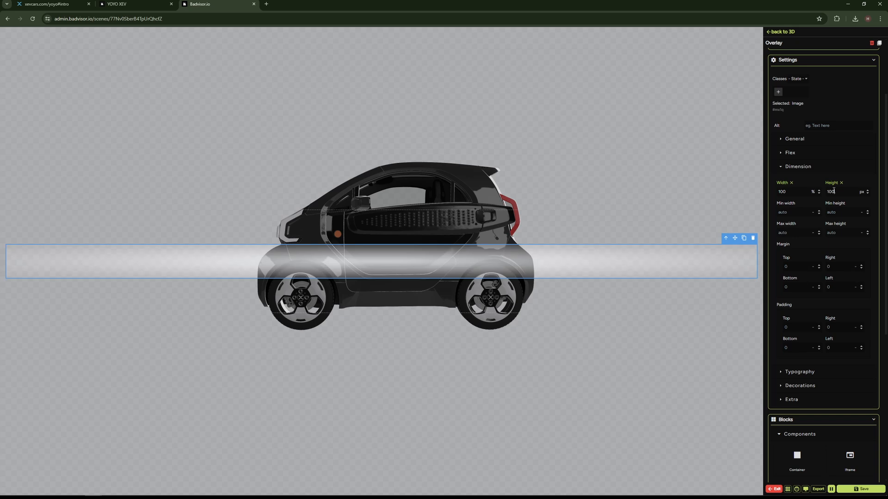
pyautogui.click(862, 192)
pyautogui.click(861, 206)
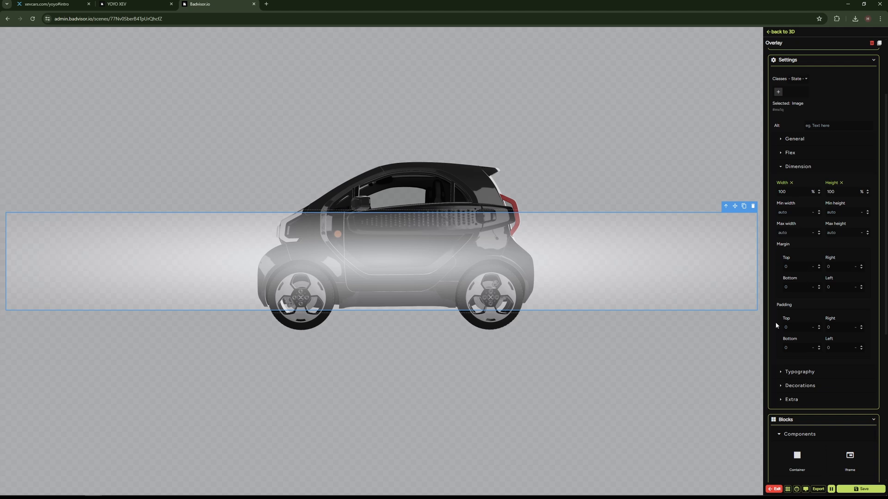
# Round all four corners of the gradient image with a 25 px border radius
pyautogui.click(784, 386)
pyautogui.scroll(-3, 788, 386)
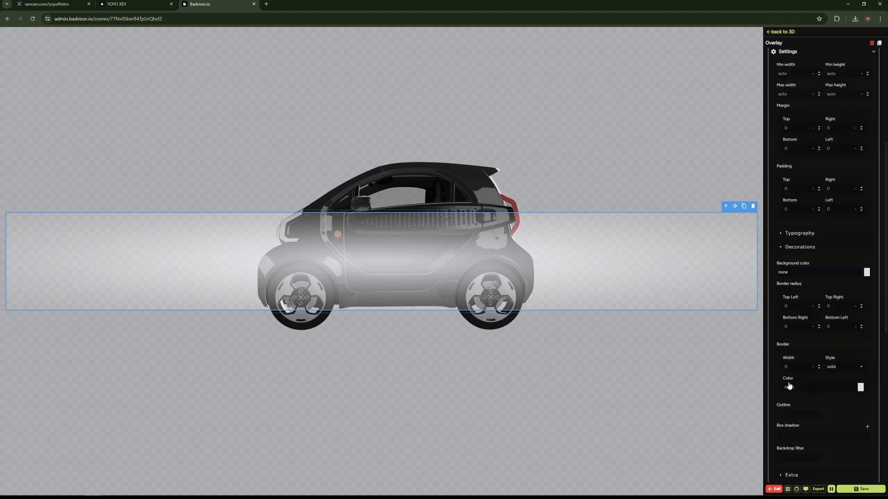
pyautogui.click(789, 307)
pyautogui.press('Tab')
pyautogui.write('25')
pyautogui.press('Tab')
pyautogui.write('25')
# Give the gradient image the red background colour #ce4c4c
pyautogui.click(866, 272)
pyautogui.click(730, 306)
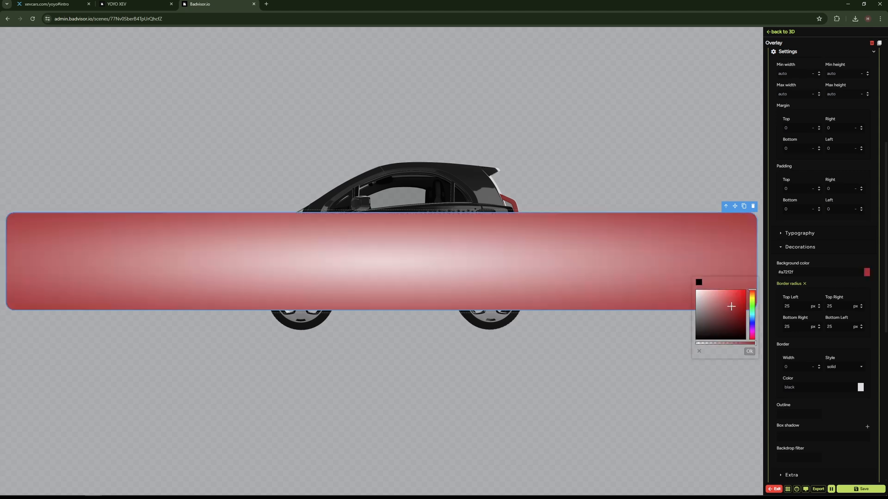
pyautogui.click(734, 299)
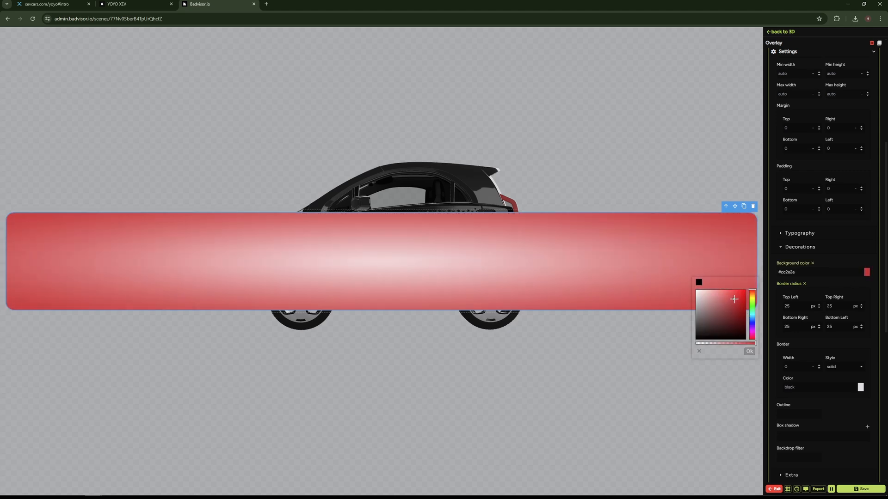
pyautogui.click(727, 299)
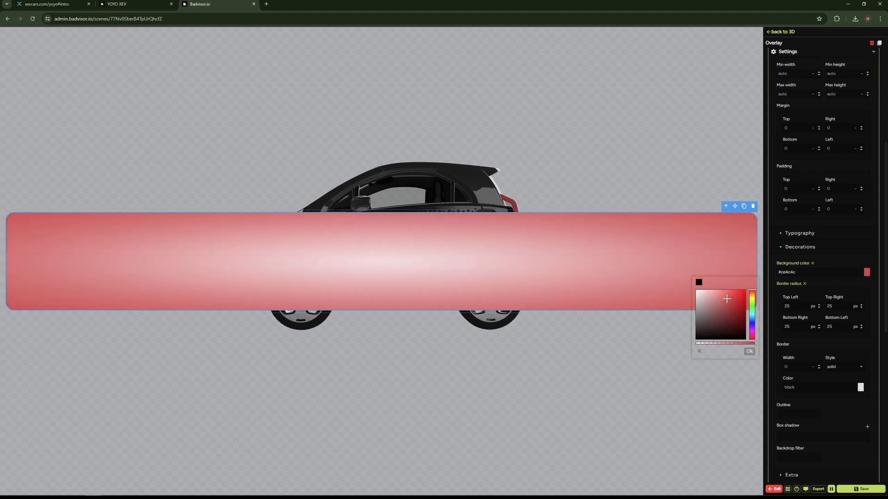
pyautogui.click(830, 264)
pyautogui.click(866, 272)
pyautogui.click(840, 264)
pyautogui.tripleClick(794, 273)
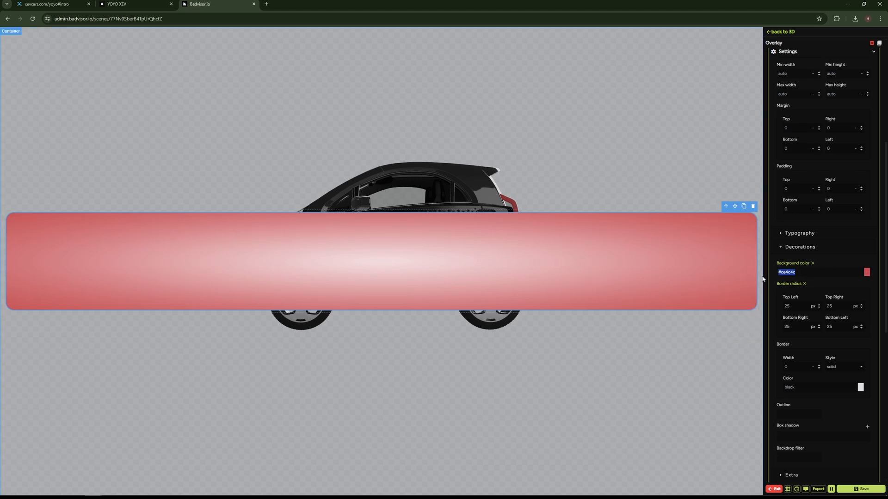
pyautogui.click(805, 272)
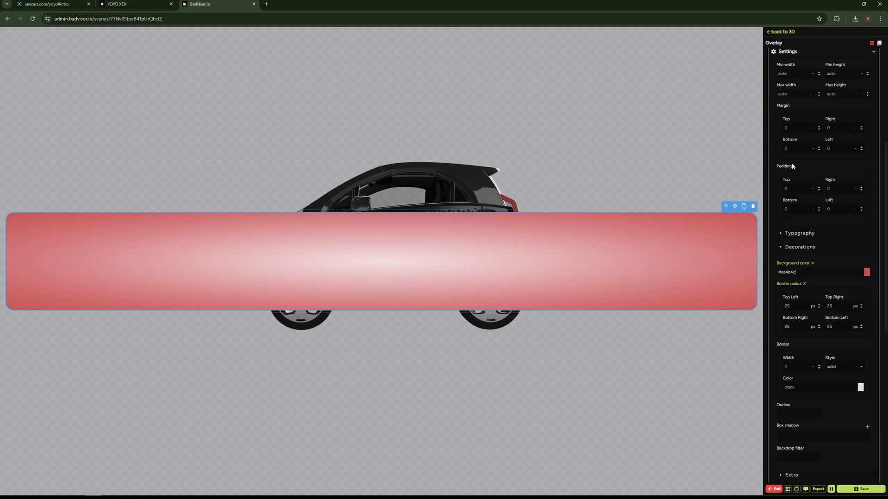
# Set the overlay's Z Index to -1 to place the band behind the car, and return to the 3D scene
pyautogui.click(782, 32)
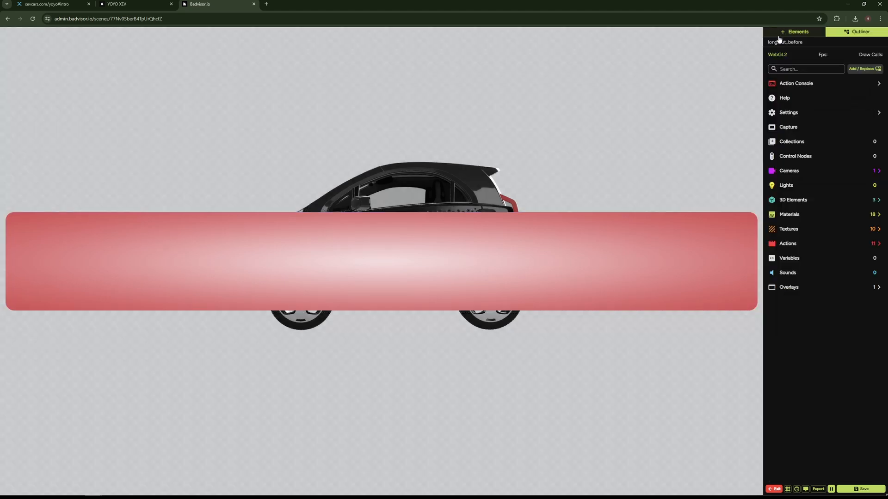
pyautogui.moveTo(456, 335); pyautogui.dragTo(490, 345)
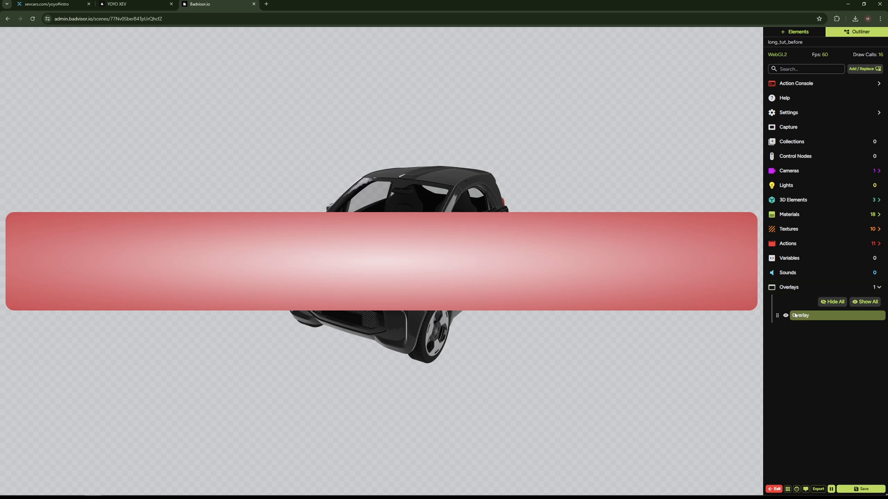
pyautogui.click(794, 315)
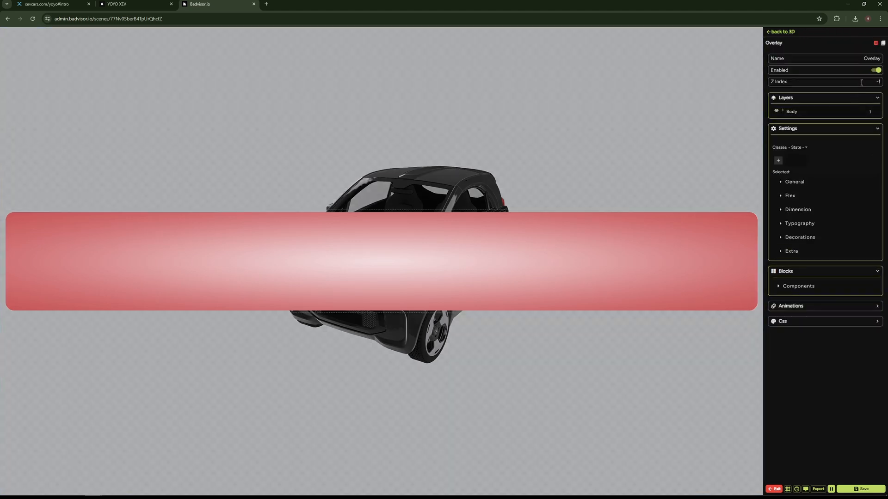
pyautogui.click(782, 31)
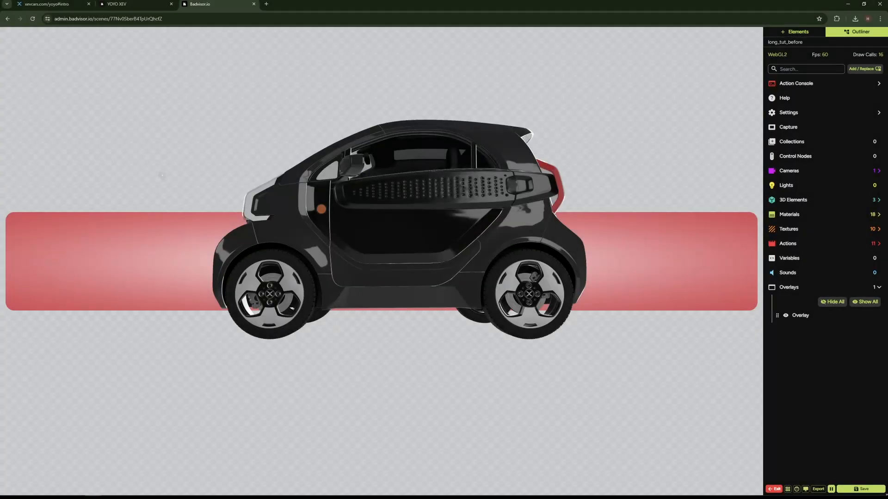
# Compare the background bands for the white and light blue cars on the XEV website, and return to the Badvisor.io scene
pyautogui.click(51, 4)
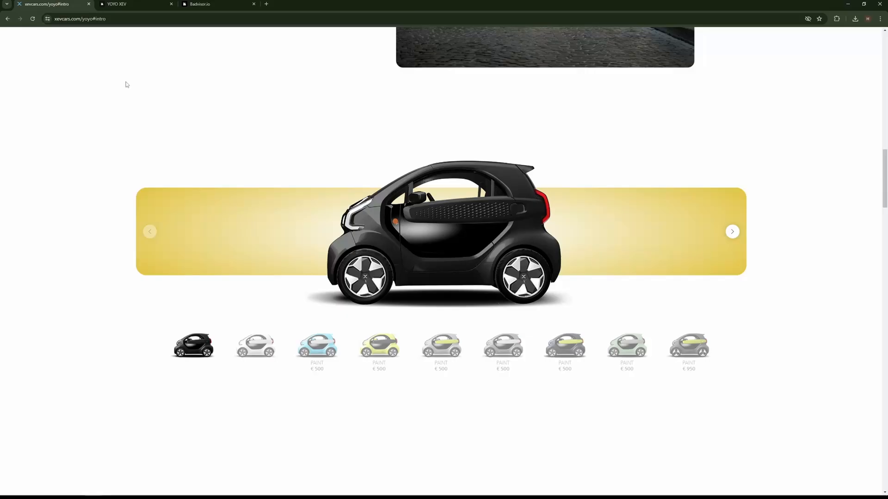
pyautogui.click(254, 346)
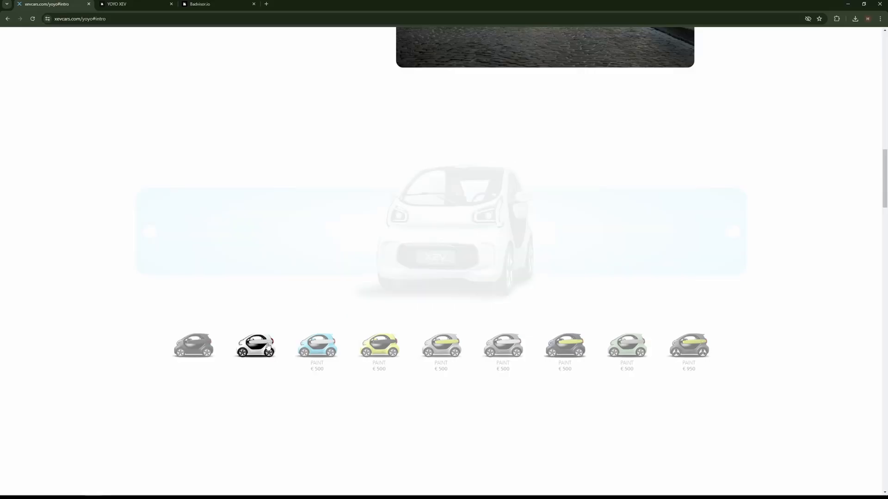
pyautogui.click(316, 346)
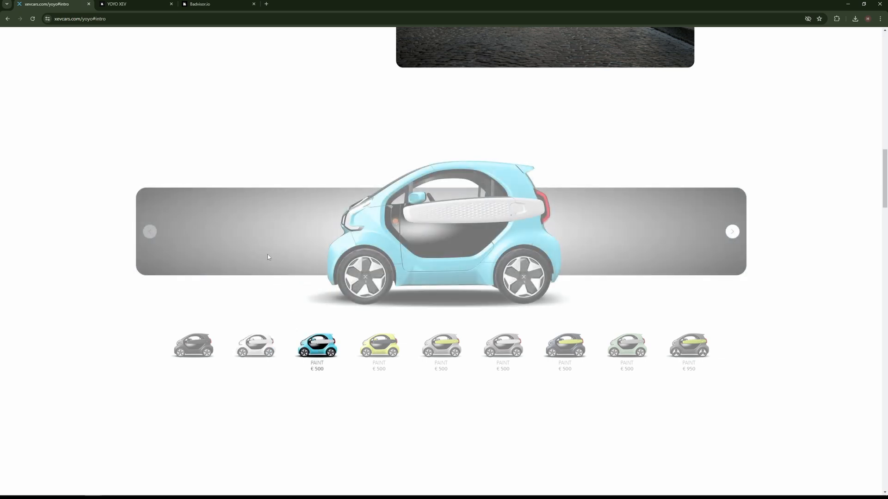
pyautogui.click(217, 4)
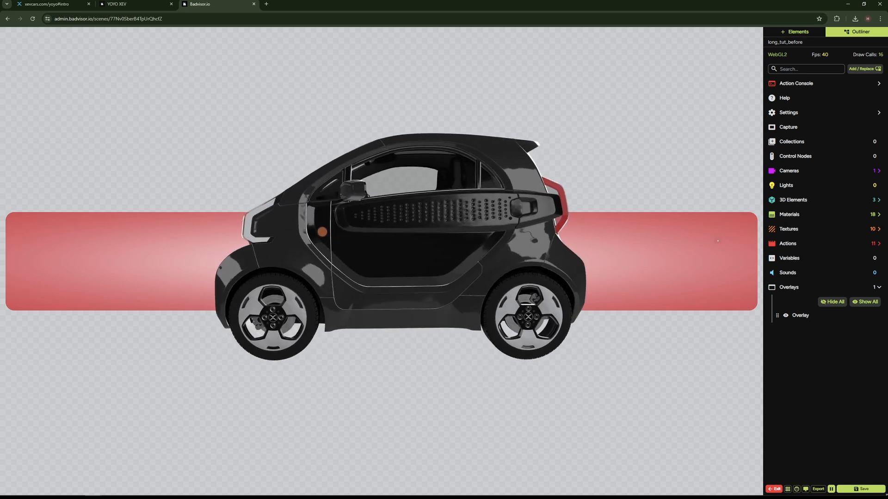
# Duplicate the gradient band overlay and return to the 3D scene
pyautogui.click(801, 317)
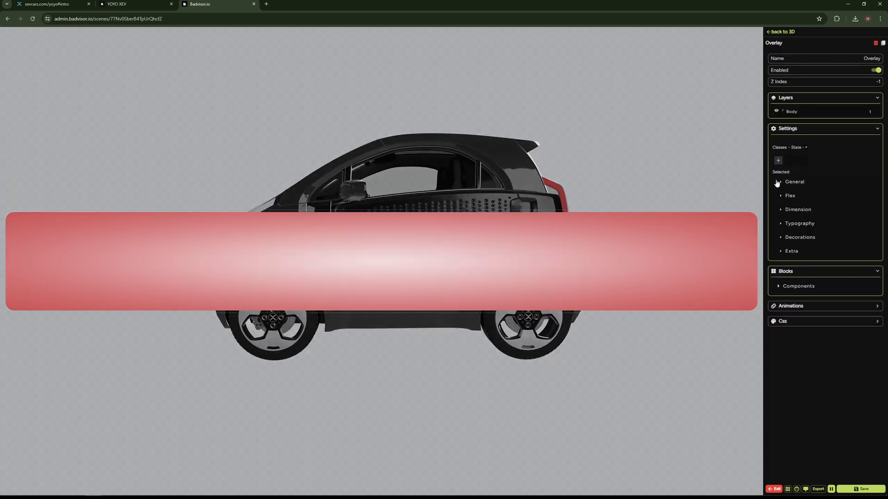
pyautogui.click(884, 43)
pyautogui.click(786, 32)
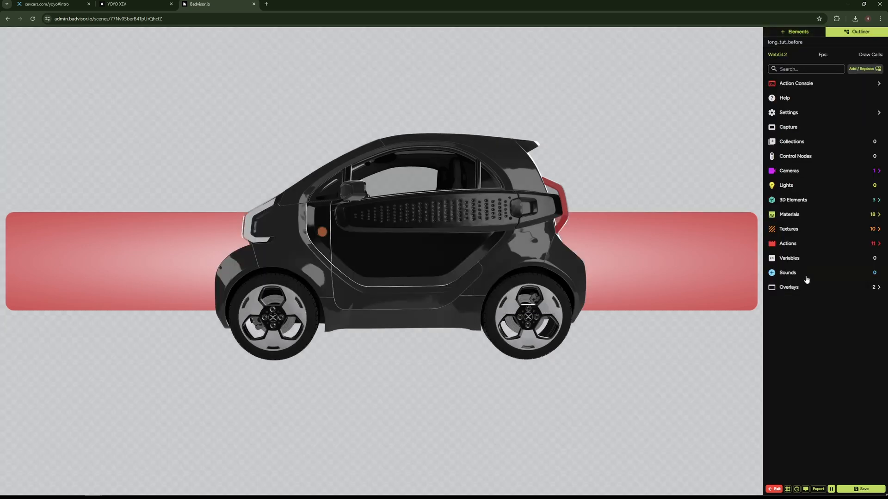
# Rename the original overlay as background_red and return to the 3D scene
pyautogui.click(792, 288)
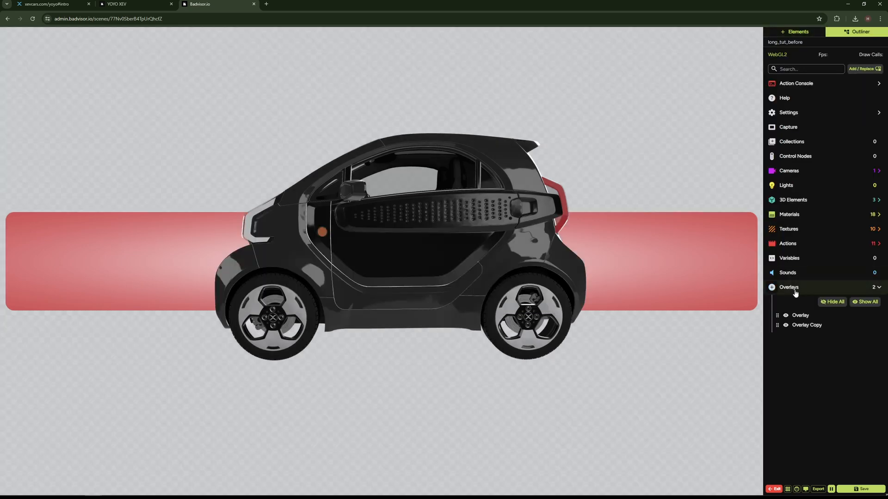
pyautogui.click(799, 316)
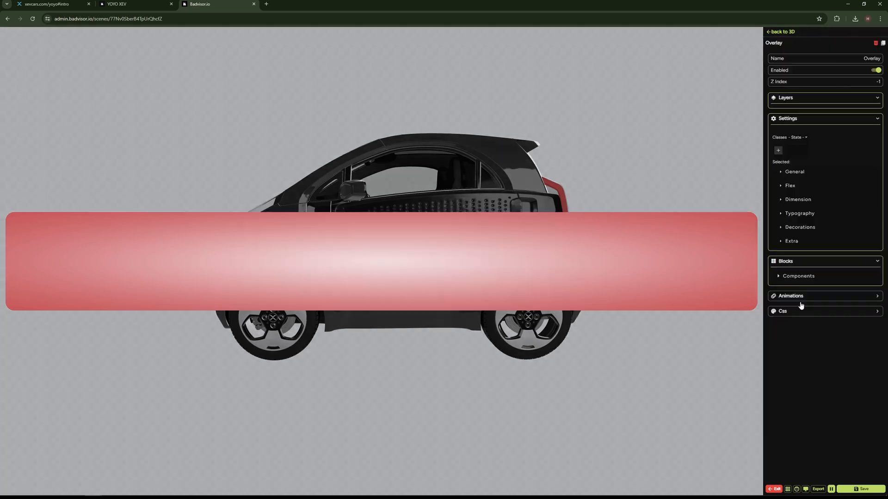
pyautogui.hotkey('ctrl', 'a')
pyautogui.press('BackSpace')
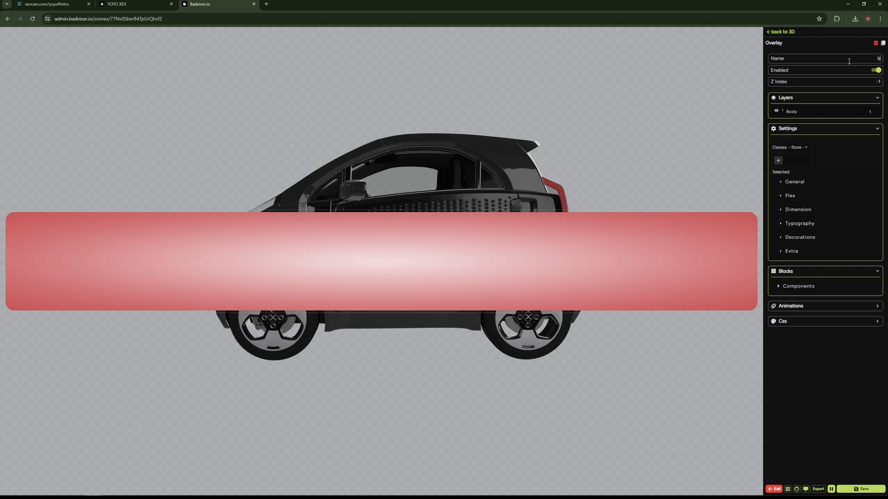
pyautogui.write('background_red')
pyautogui.click(785, 31)
# Rename the duplicated overlay, Overlay Copy, as background_yellow
pyautogui.click(787, 287)
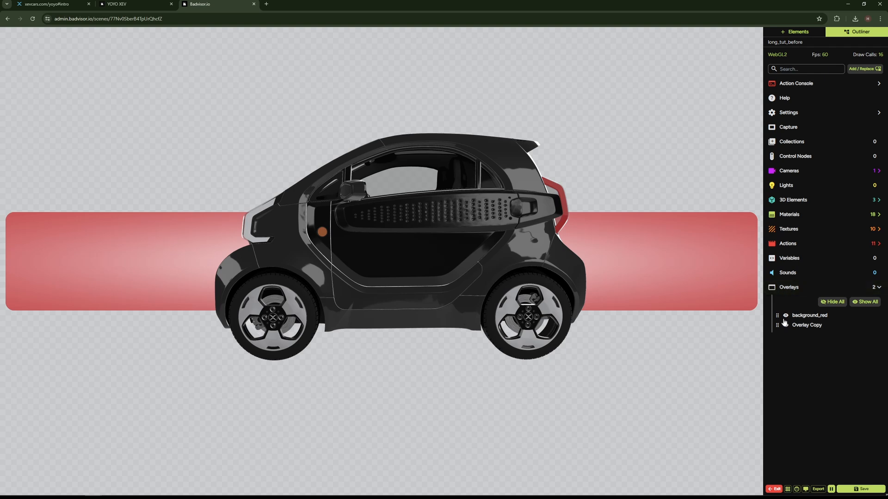
pyautogui.click(804, 325)
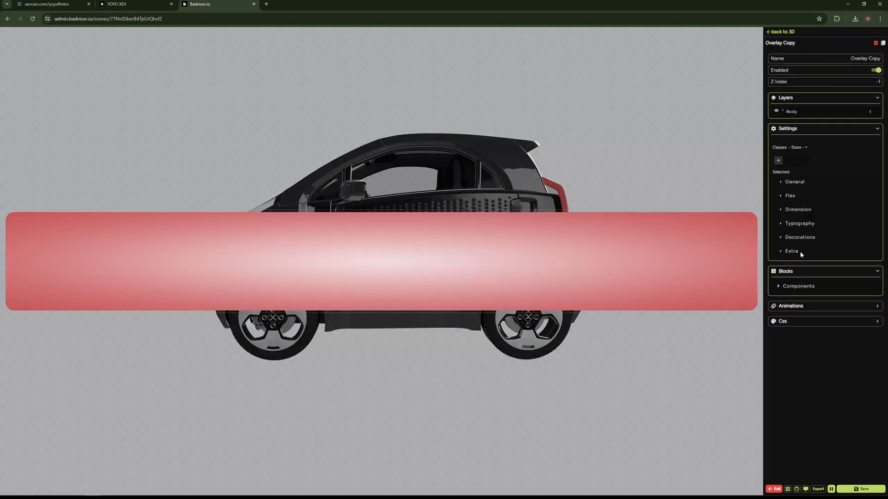
pyautogui.hotkey('ctrl', 'shift', 'Right')
pyautogui.hotkey('shift', 'End')
pyautogui.write('background_yellow')
pyautogui.press('Return')
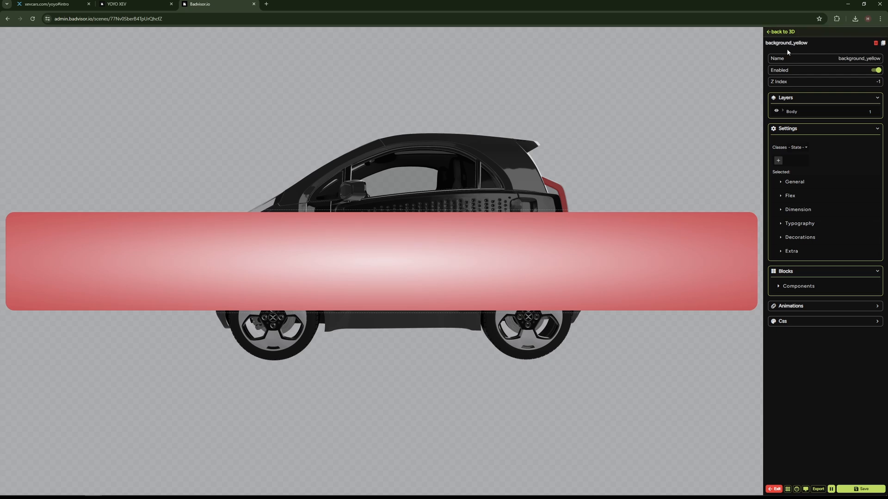
# Replace the red background color of the gradient image in background_yellow with yellow #dcf455, and return to the 3D scene
pyautogui.click(793, 237)
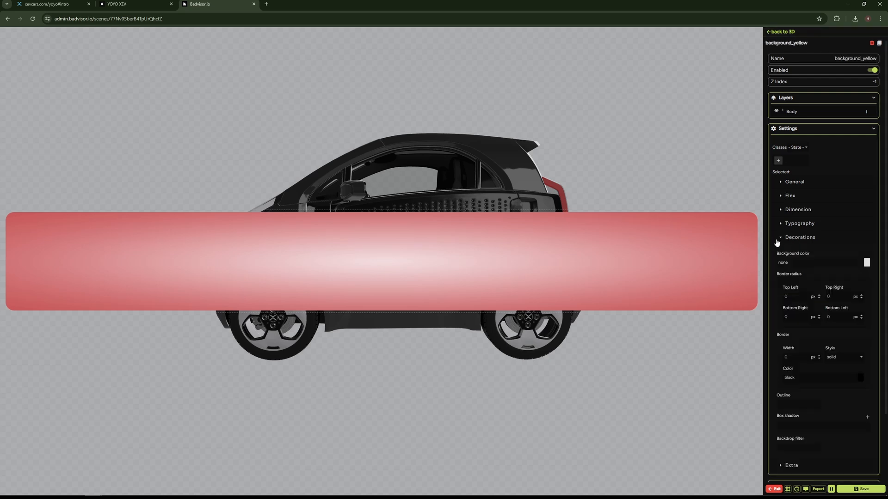
pyautogui.click(726, 267)
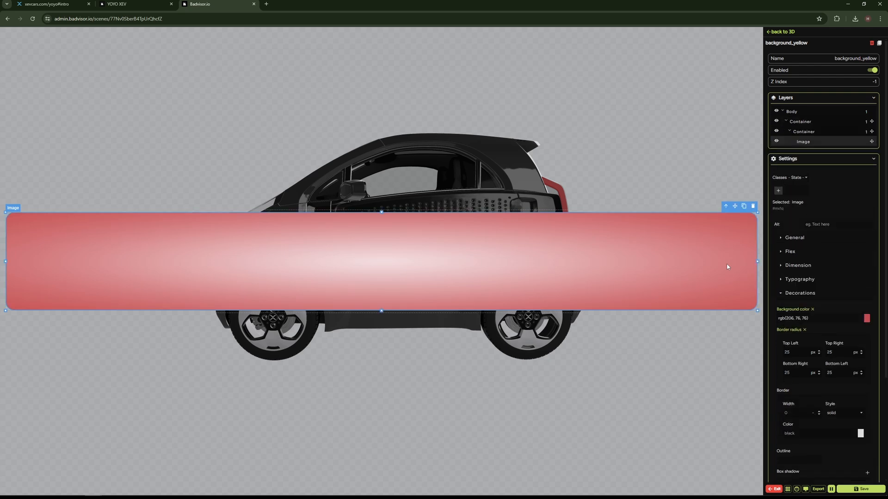
pyautogui.click(812, 309)
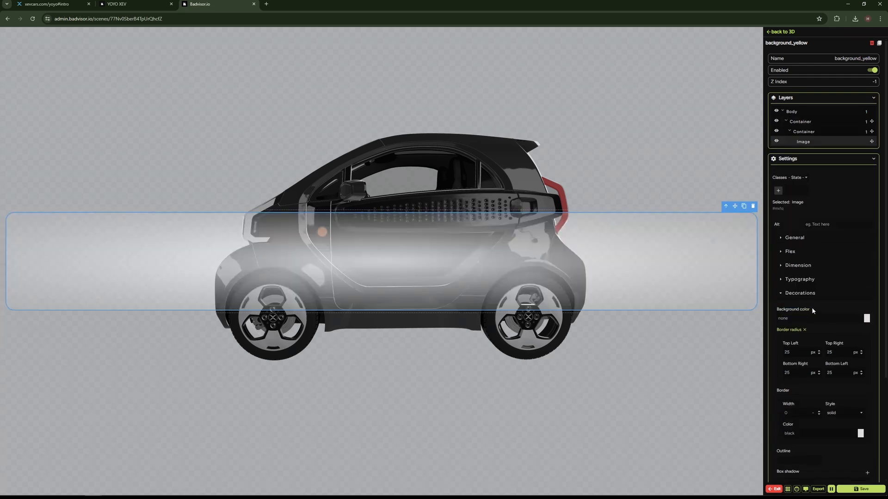
pyautogui.click(866, 319)
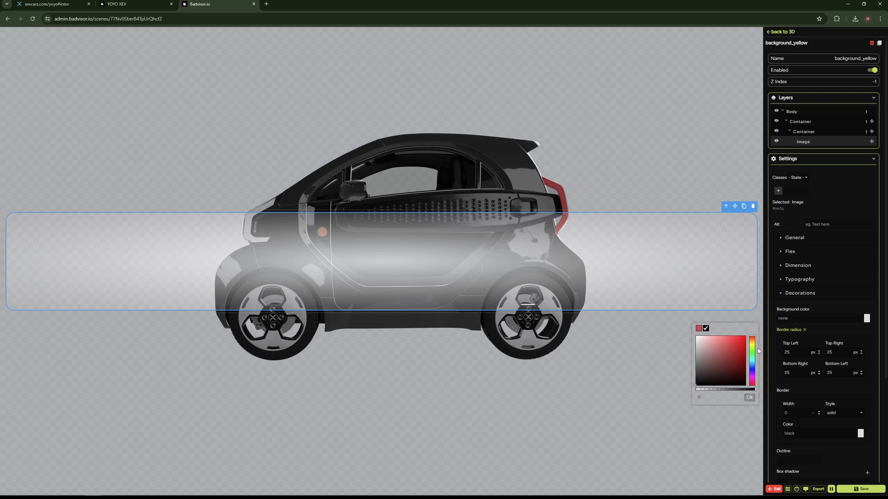
pyautogui.click(751, 345)
pyautogui.click(727, 338)
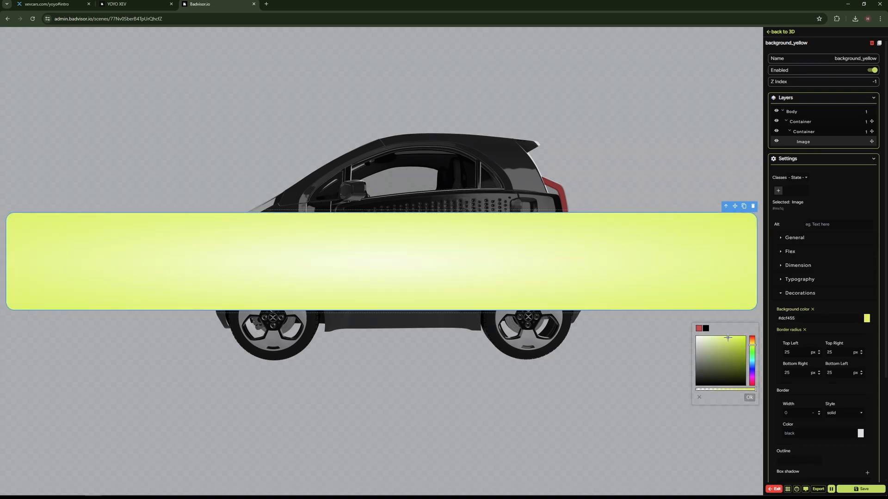
pyautogui.click(859, 183)
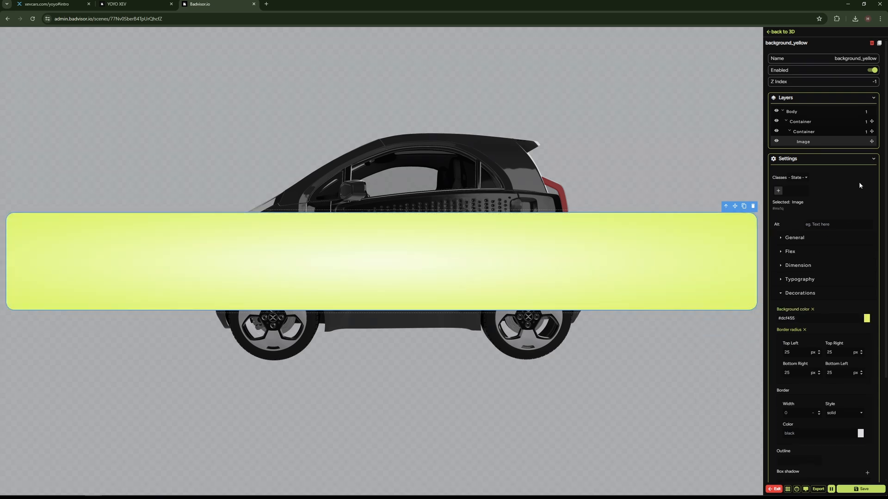
pyautogui.click(781, 32)
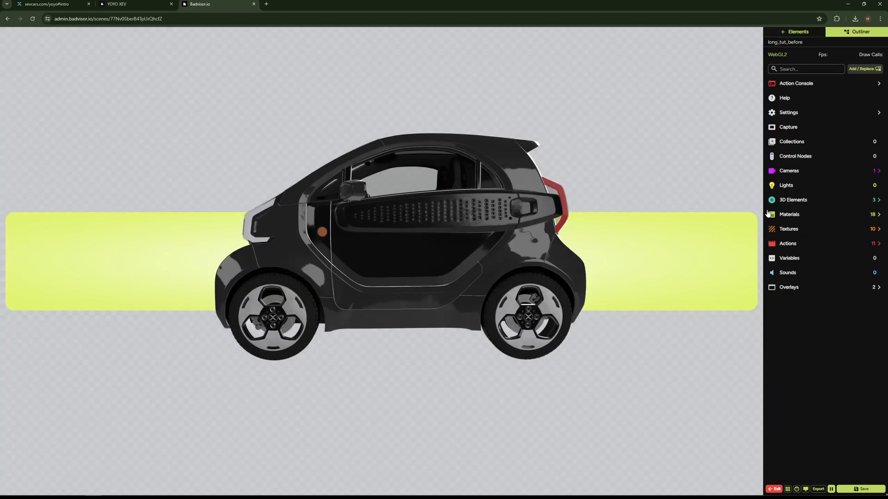
# Preview the red, yellow, aqua, black and blue background overlays one at a time, leaving only background_red visible behind the car
pyautogui.click(783, 288)
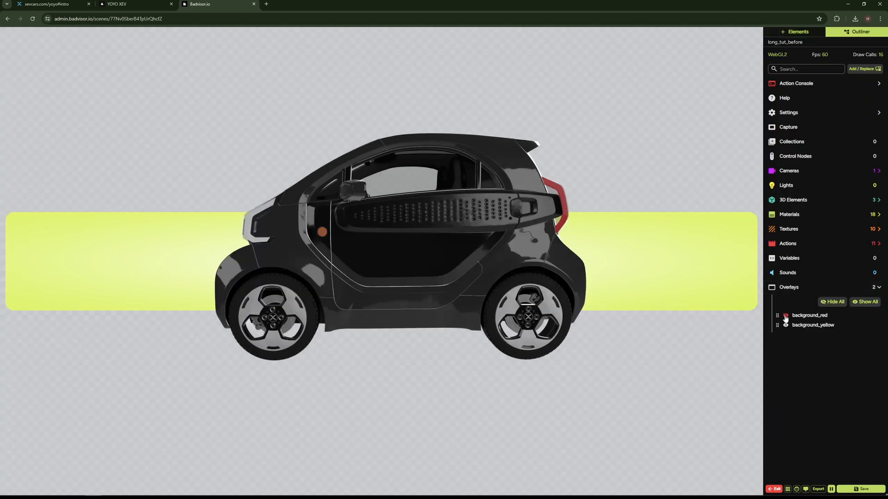
pyautogui.click(785, 325)
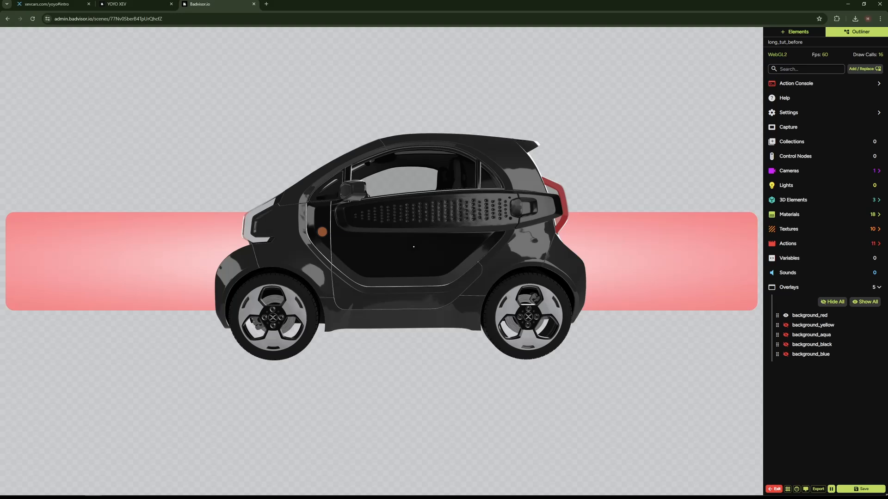
pyautogui.click(785, 315)
pyautogui.click(785, 326)
pyautogui.click(785, 326)
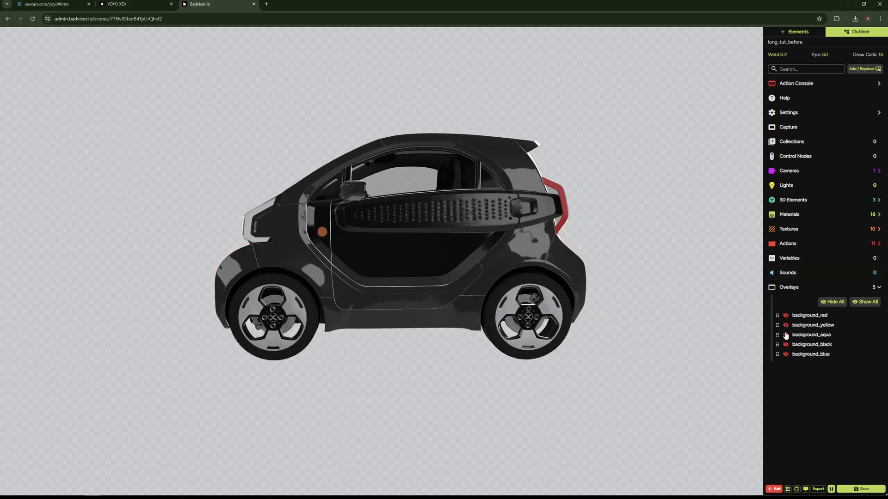
pyautogui.click(785, 335)
pyautogui.click(786, 335)
pyautogui.click(786, 344)
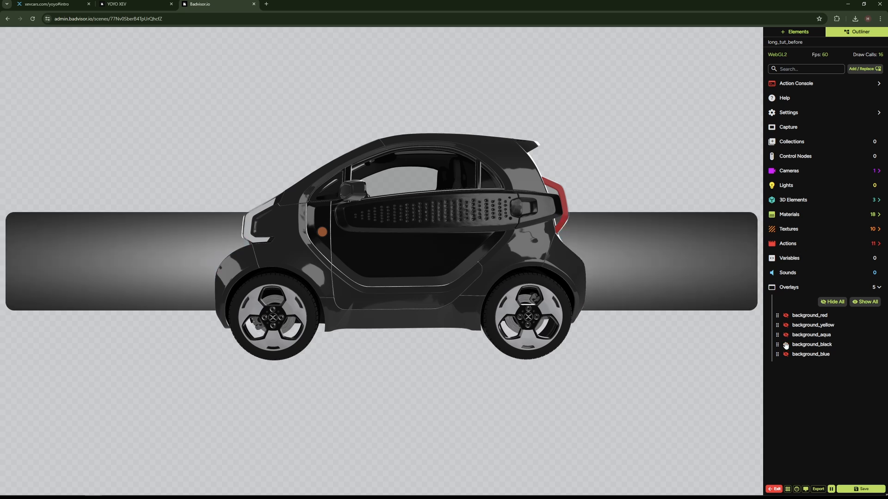
pyautogui.click(786, 345)
pyautogui.click(786, 354)
pyautogui.click(785, 355)
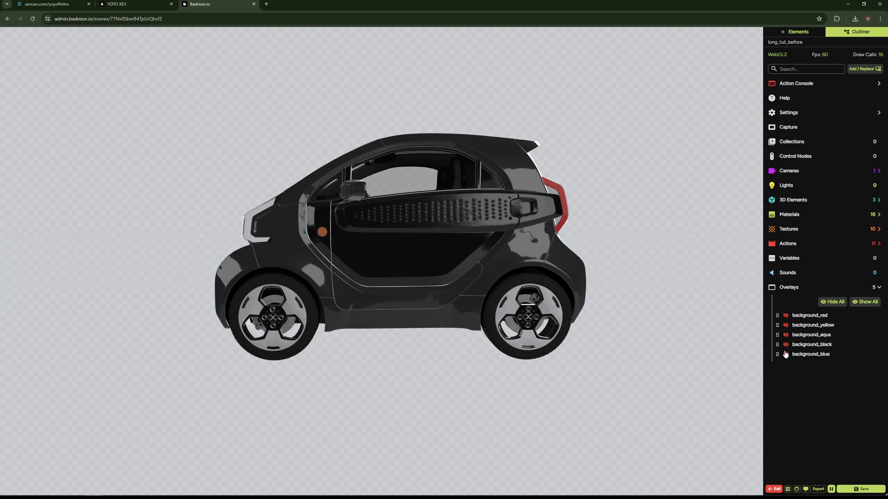
pyautogui.click(785, 316)
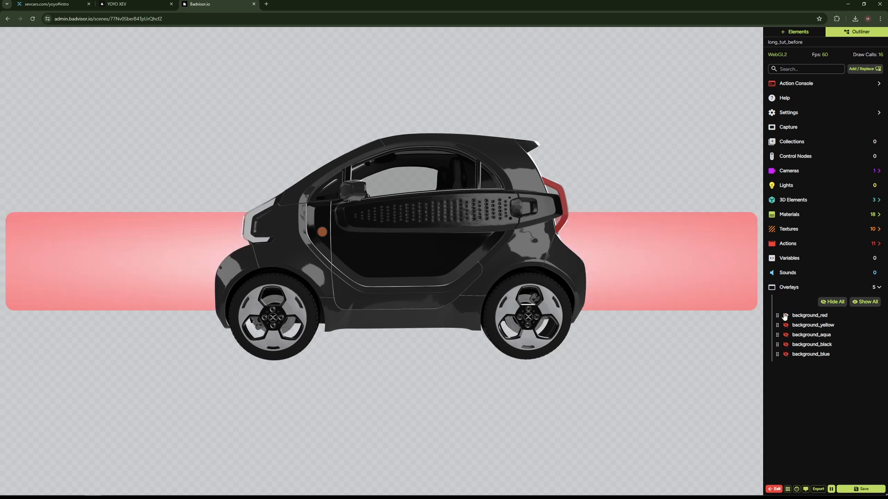
pyautogui.moveTo(645, 316); pyautogui.dragTo(708, 335)
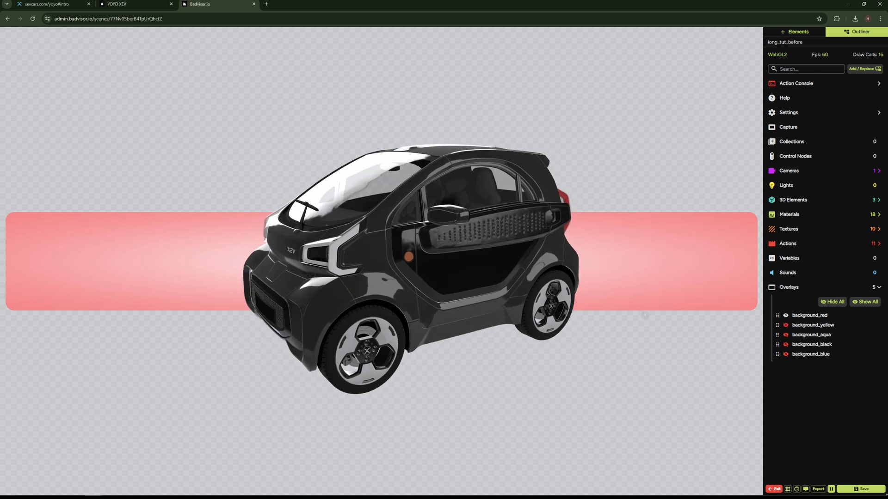
# Add an Overlays action to the scene and name it background_red
pyautogui.click(772, 245)
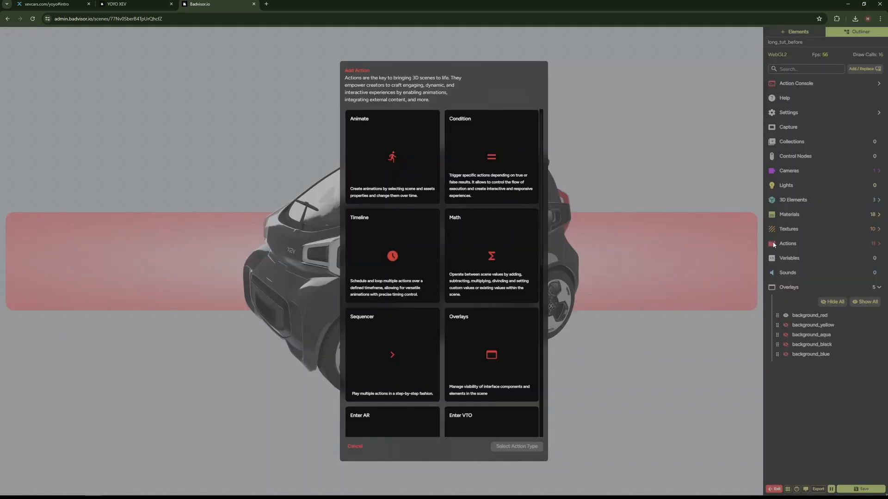
pyautogui.click(501, 344)
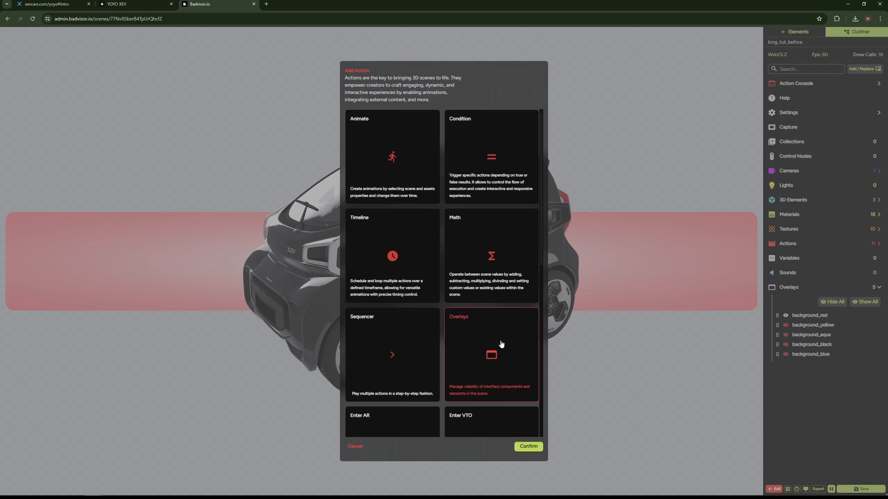
pyautogui.click(525, 447)
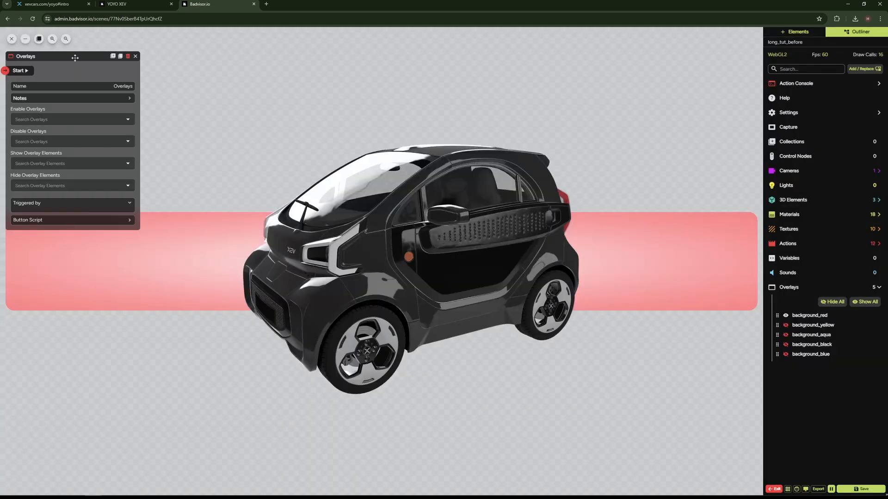
pyautogui.moveTo(74, 58); pyautogui.dragTo(341, 123)
pyautogui.doubleClick(395, 154)
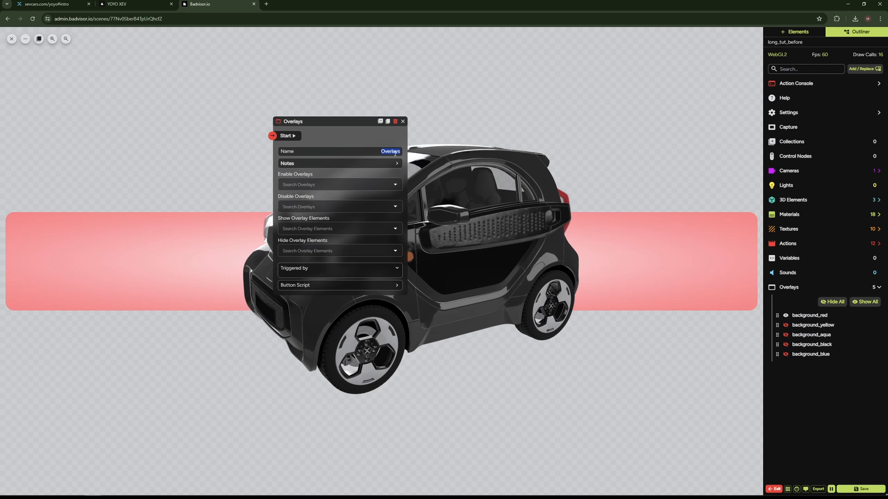
pyautogui.write('background_red')
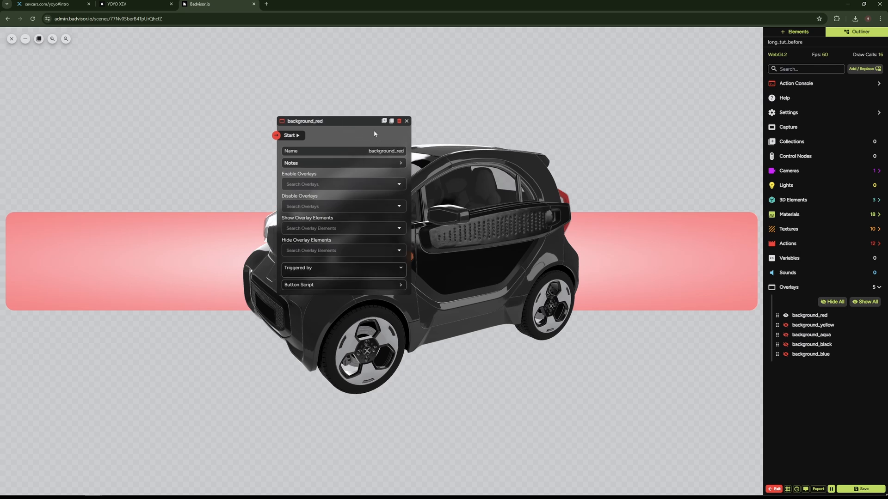
# Make the background_red action enable the background_red overlay
pyautogui.moveTo(339, 125); pyautogui.dragTo(392, 151)
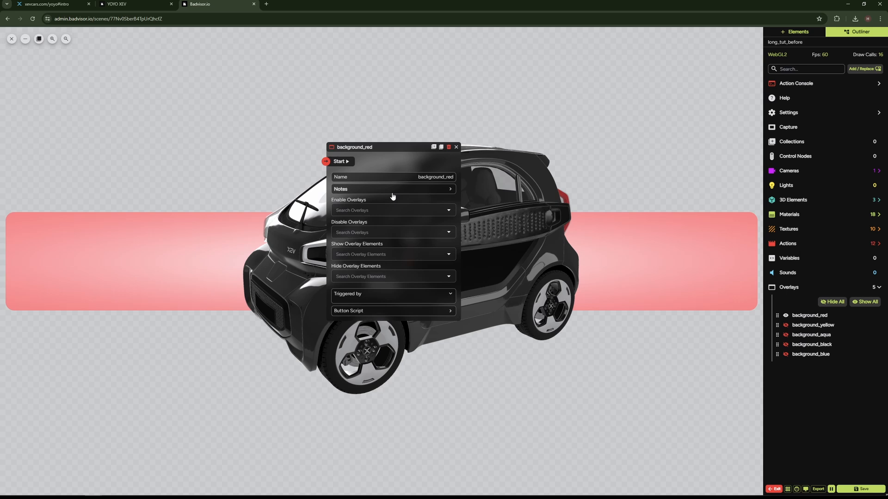
pyautogui.click(381, 211)
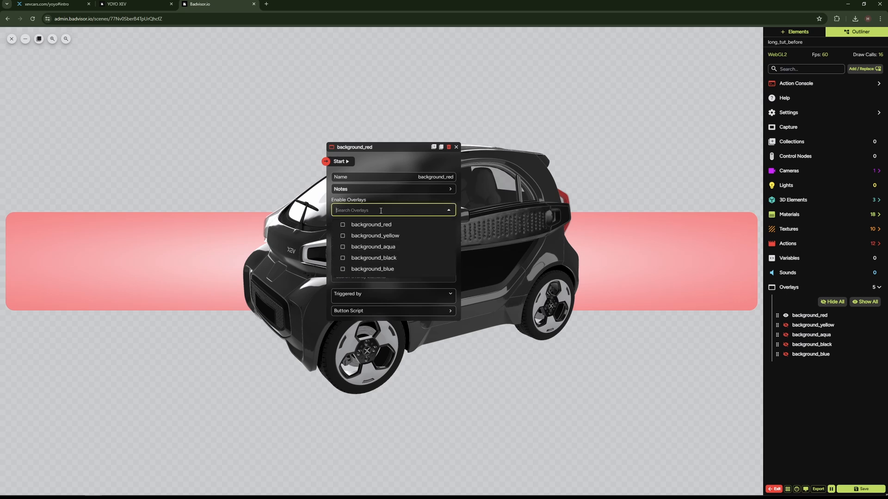
pyautogui.click(380, 211)
pyautogui.click(381, 211)
pyautogui.click(374, 226)
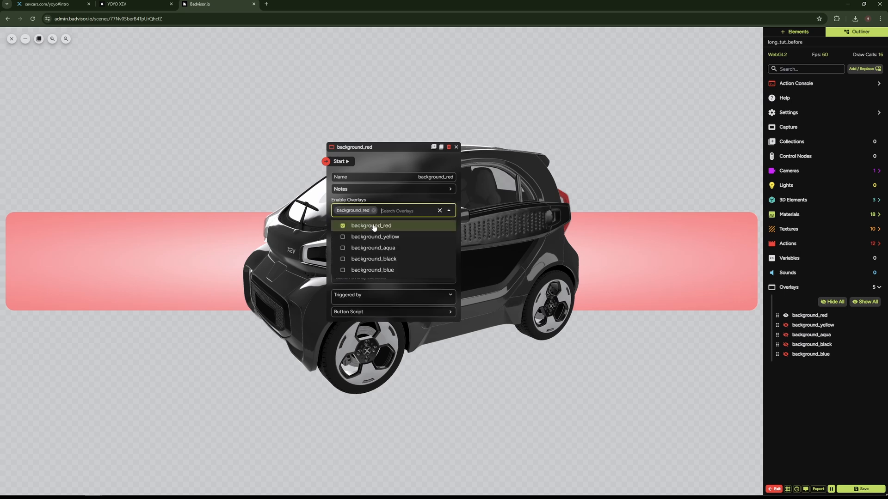
pyautogui.click(378, 208)
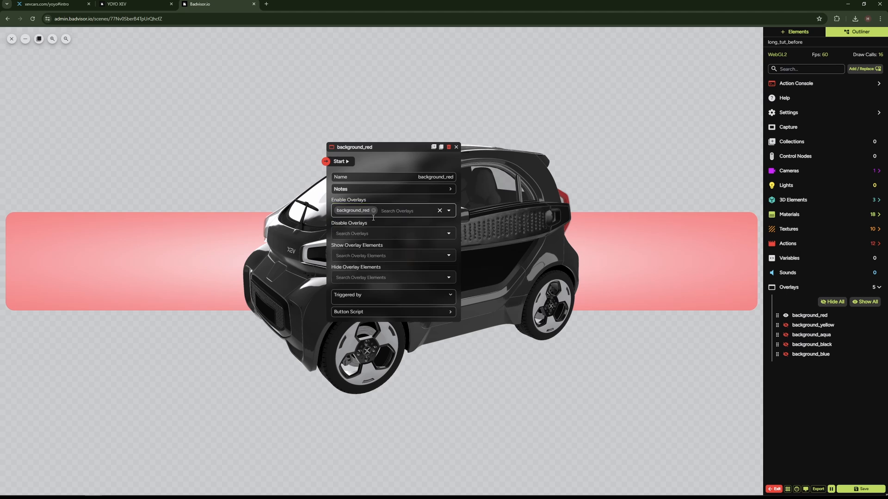
# Make the background_red action disable the background_yellow, background_aqua, background_black and background_blue overlays
pyautogui.click(368, 233)
pyautogui.click(344, 260)
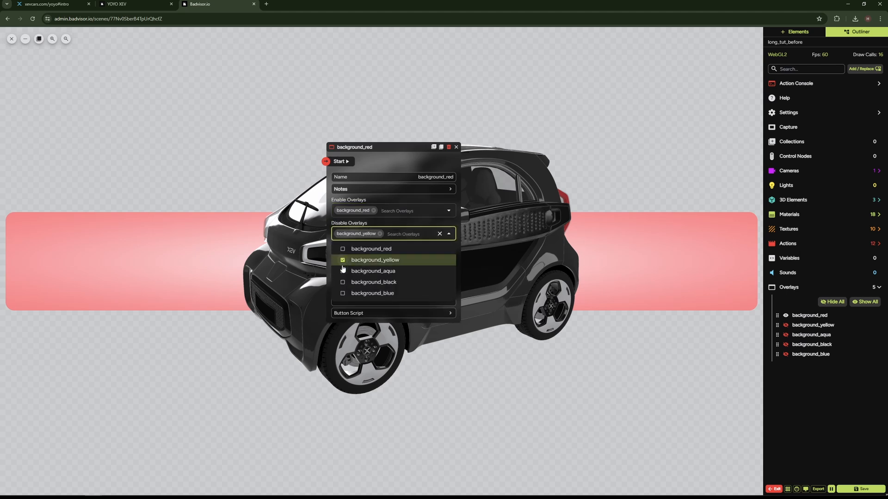
pyautogui.click(342, 272)
pyautogui.click(348, 283)
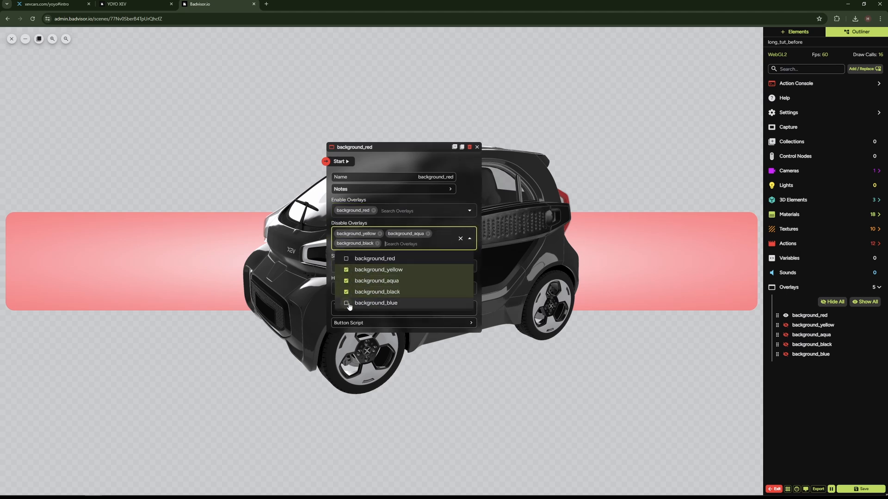
pyautogui.click(350, 304)
pyautogui.click(383, 165)
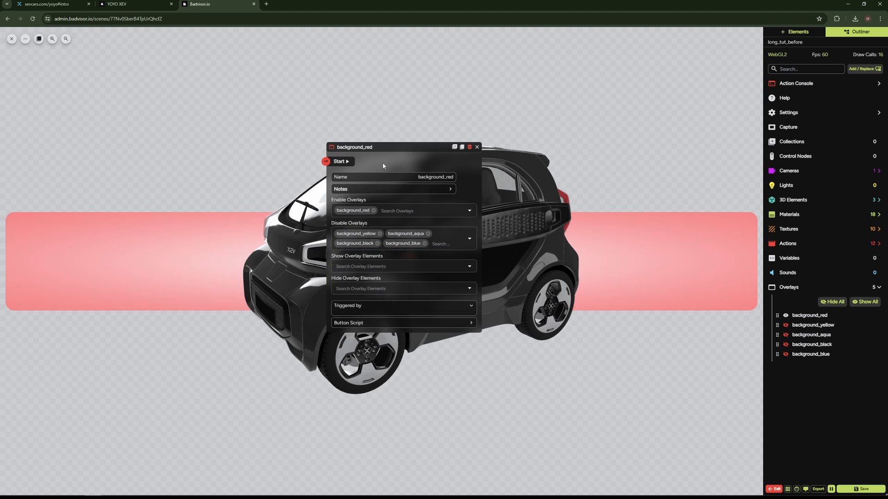
pyautogui.moveTo(367, 151); pyautogui.dragTo(414, 169)
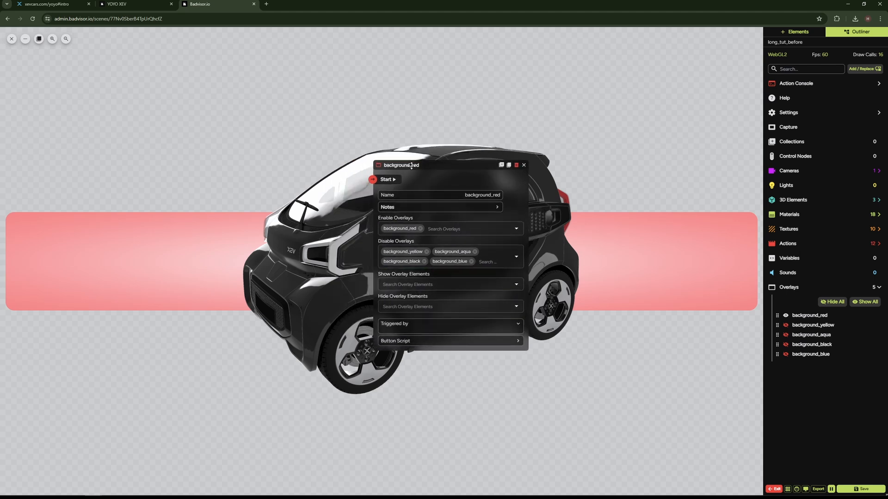
# Duplicate the background_red action and rename the copy background_yellow
pyautogui.click(509, 165)
pyautogui.moveTo(87, 71); pyautogui.dragTo(232, 167)
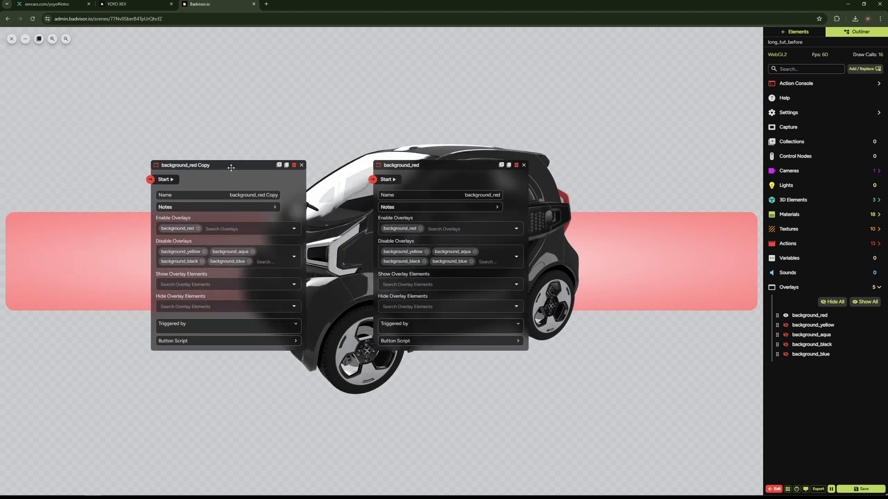
pyautogui.moveTo(260, 195); pyautogui.dragTo(295, 197)
pyautogui.write('yellow')
# Make the background_yellow action enable background_yellow instead of background_red, and remove background_yellow from its disabled overlays
pyautogui.click(199, 230)
pyautogui.click(204, 251)
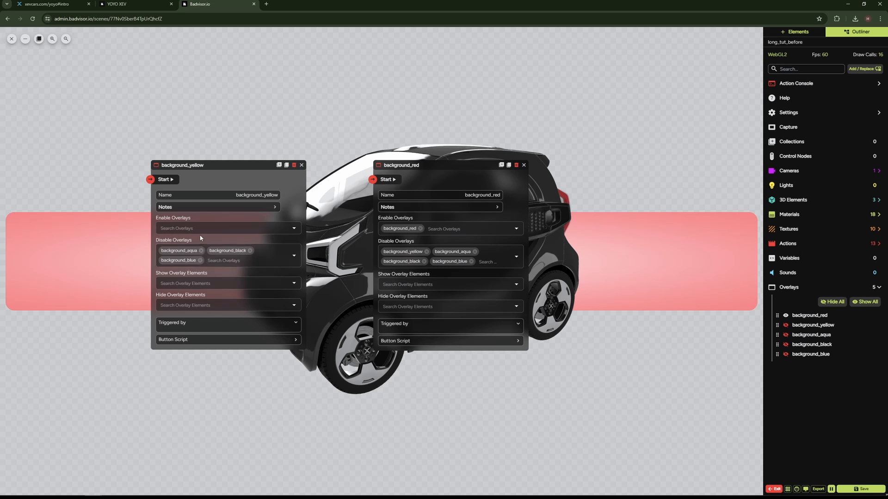
pyautogui.click(200, 230)
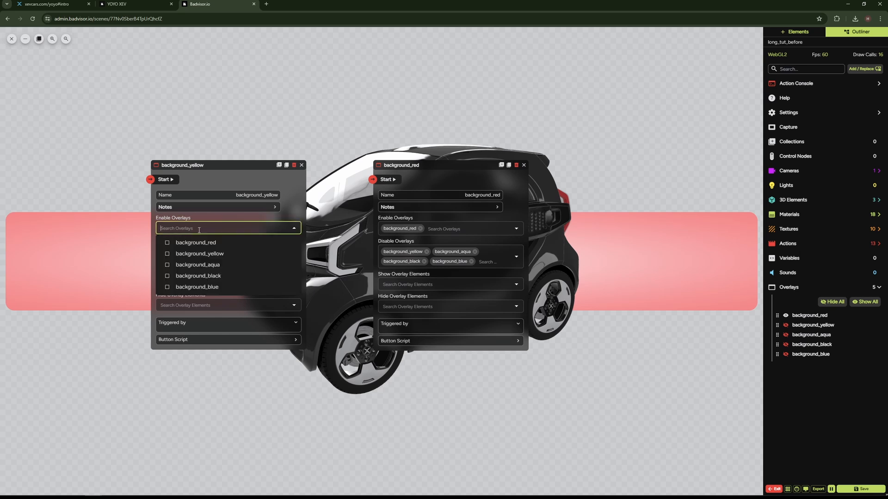
pyautogui.click(198, 254)
pyautogui.click(201, 221)
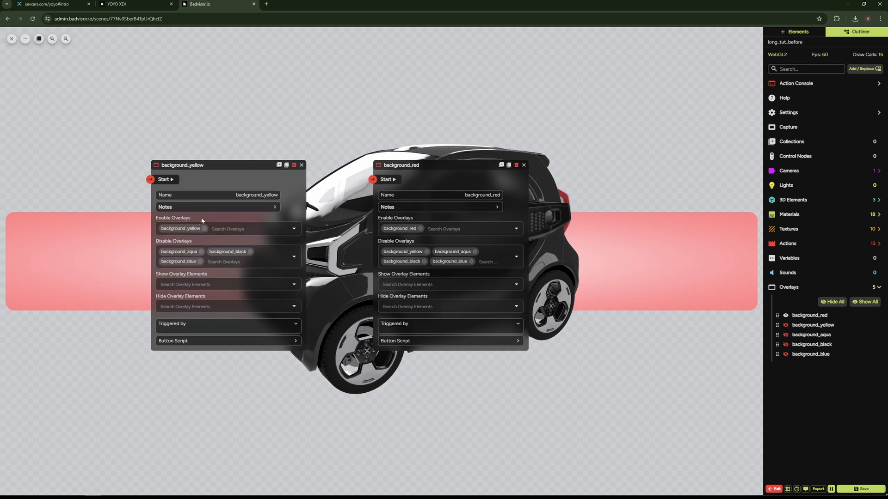
# Add background_red to the overlays disabled by the background_yellow action, and test-run the yellow and red background actions
pyautogui.click(240, 254)
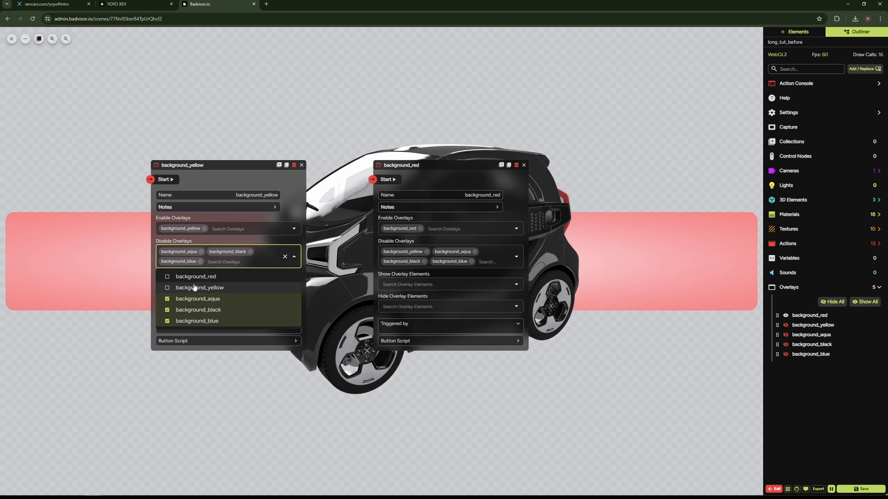
pyautogui.click(179, 279)
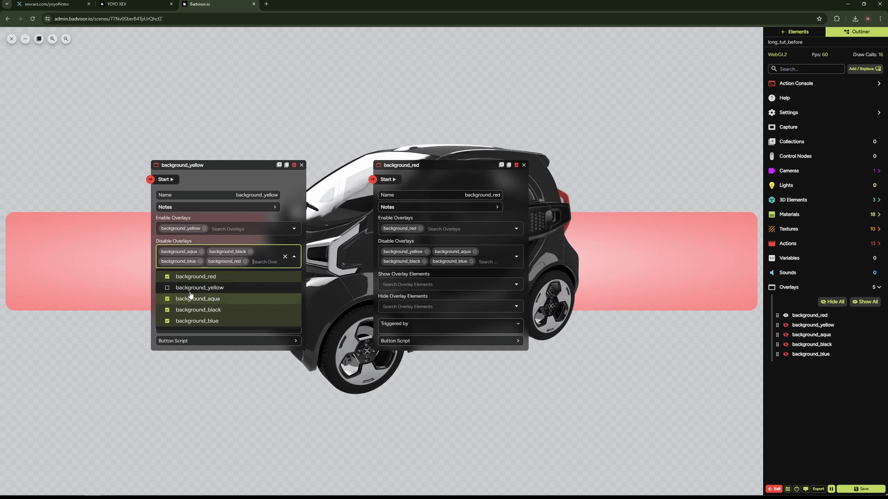
pyautogui.click(208, 179)
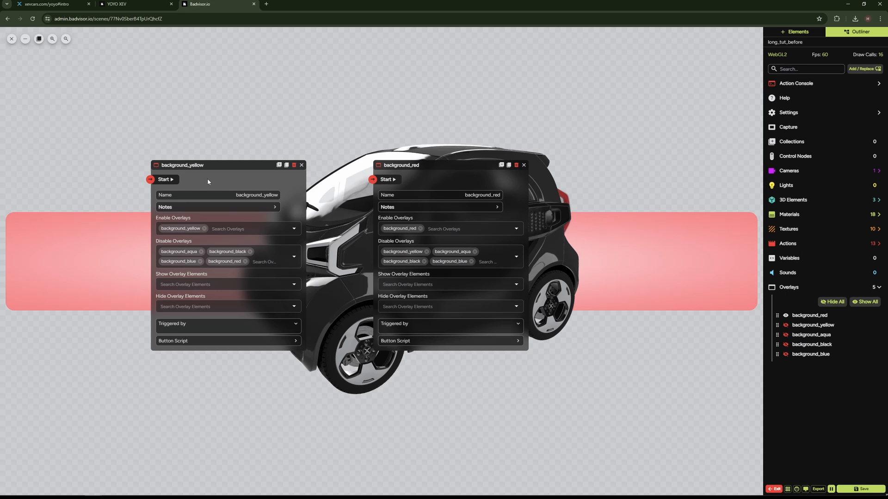
pyautogui.click(169, 180)
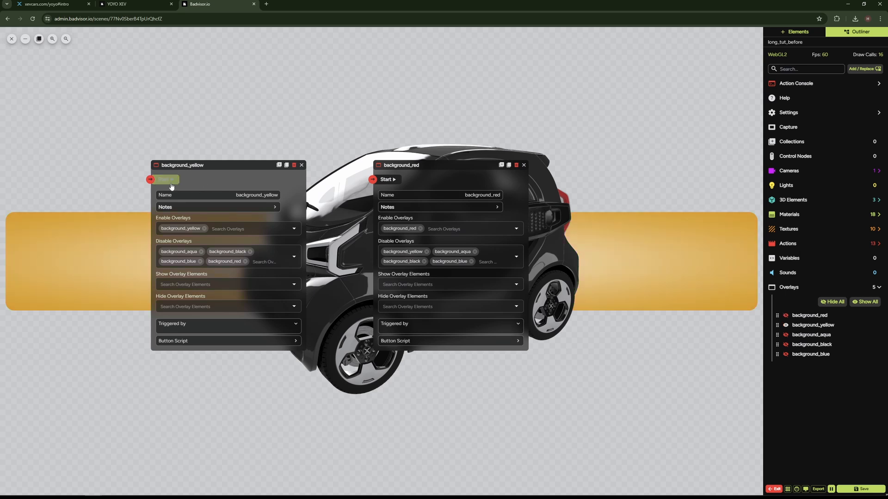
pyautogui.click(395, 183)
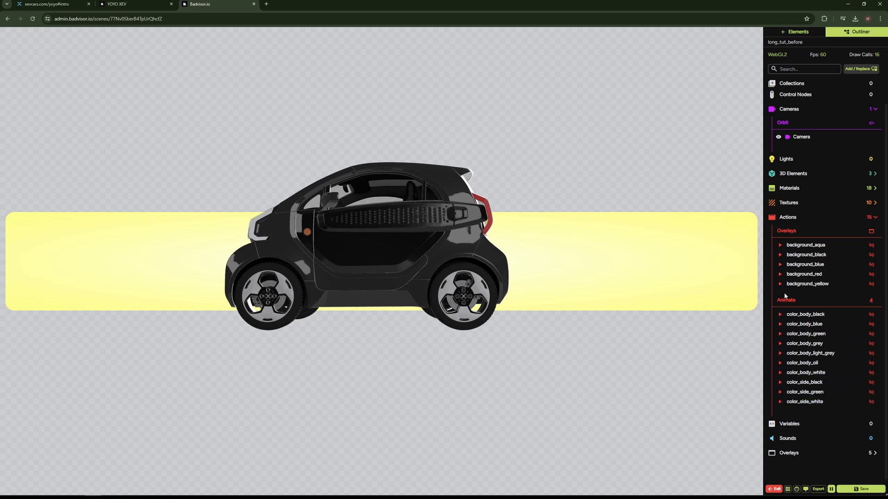
# Test-run the background_aqua, background_black, background_blue and background_yellow actions, and the color_body_blue and color_body_black actions
pyautogui.click(781, 246)
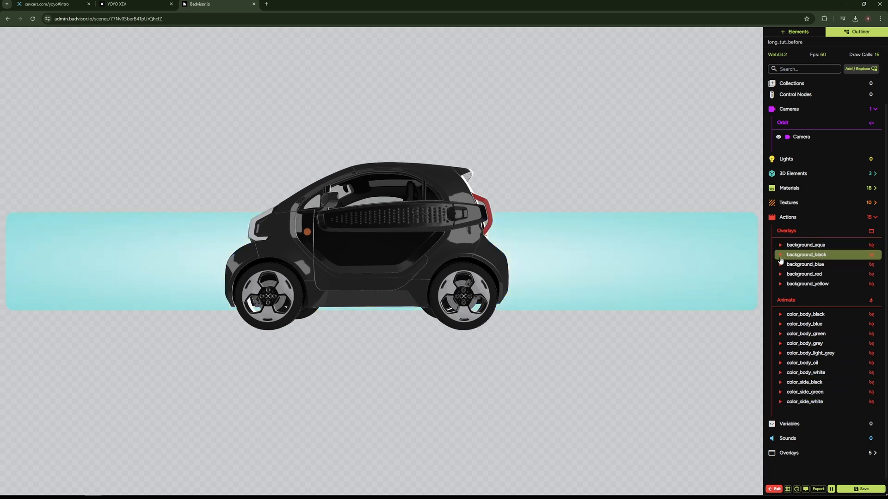
pyautogui.click(780, 255)
pyautogui.click(781, 265)
pyautogui.click(781, 284)
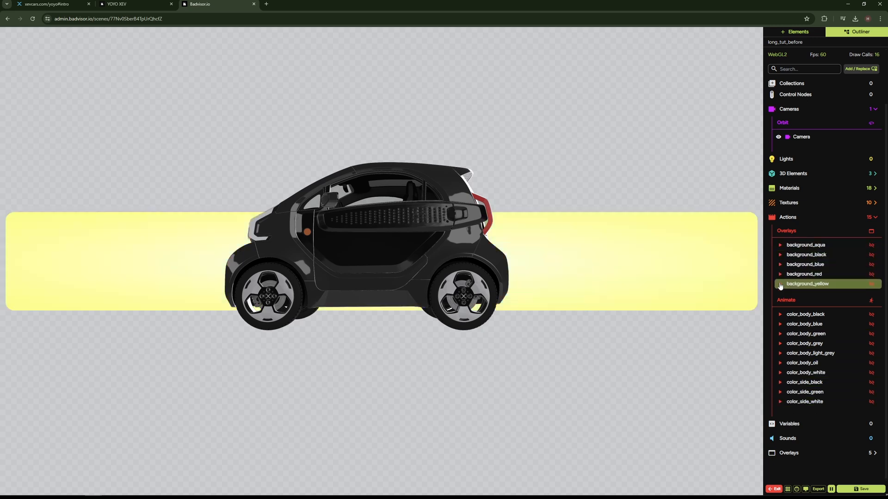
pyautogui.click(780, 325)
pyautogui.click(781, 314)
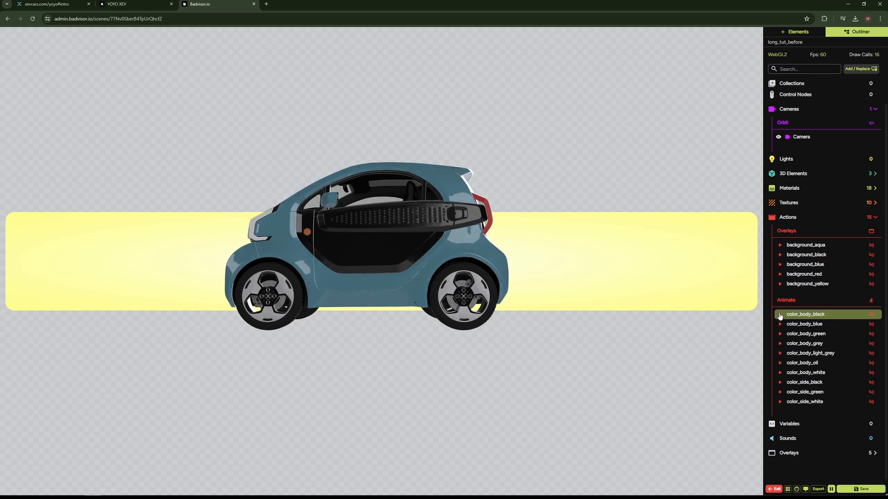
# Add an Animate action to the scene and name it cam_reset
pyautogui.click(772, 216)
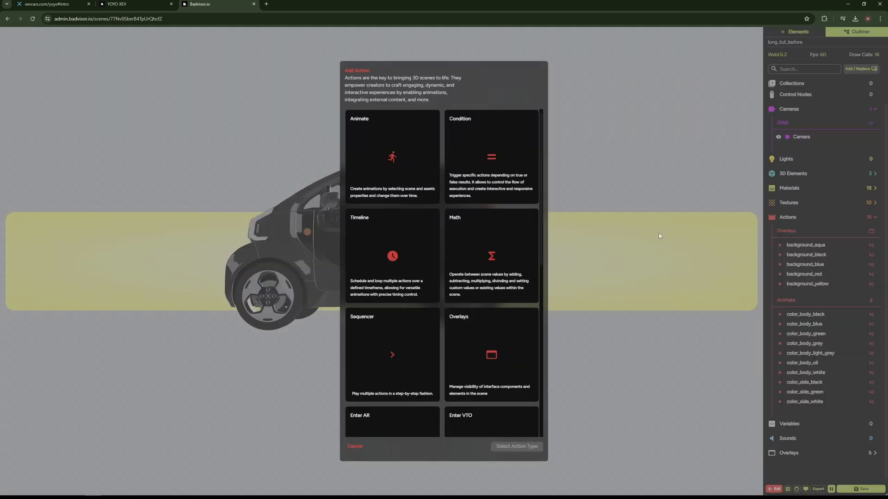
pyautogui.click(386, 190)
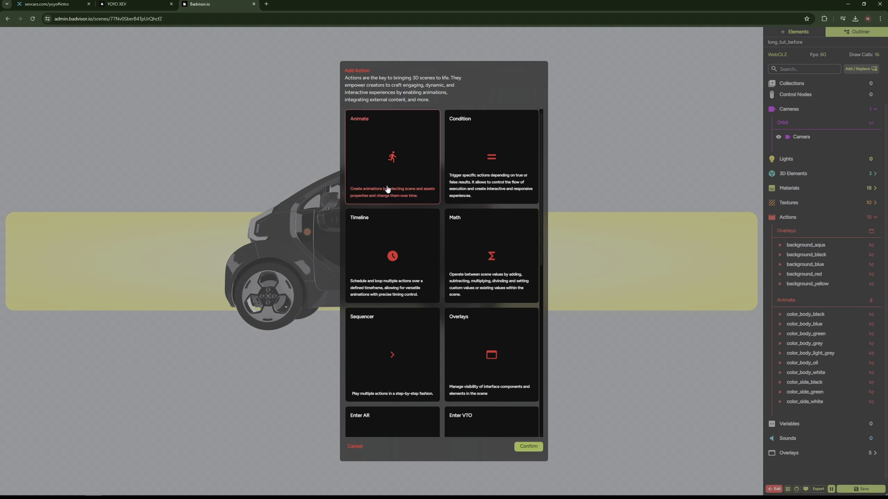
pyautogui.click(522, 447)
pyautogui.moveTo(129, 60); pyautogui.dragTo(497, 154)
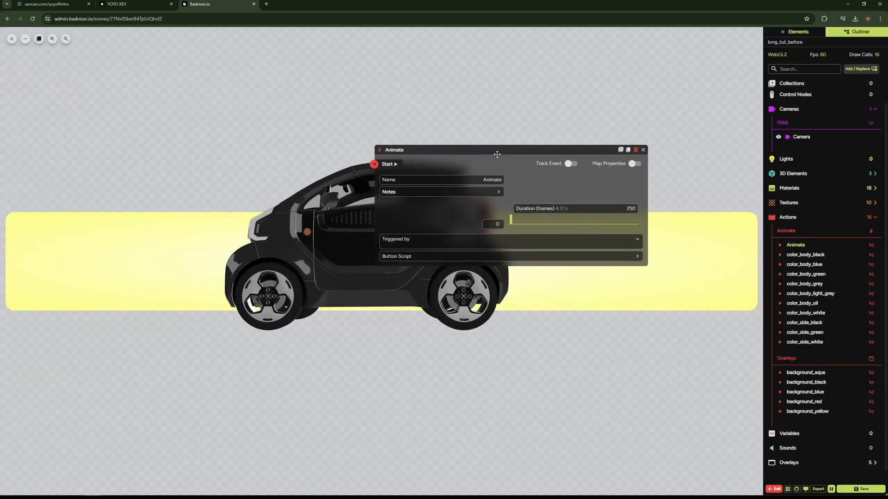
pyautogui.doubleClick(492, 179)
pyautogui.write('cam_reset')
pyautogui.press('Return')
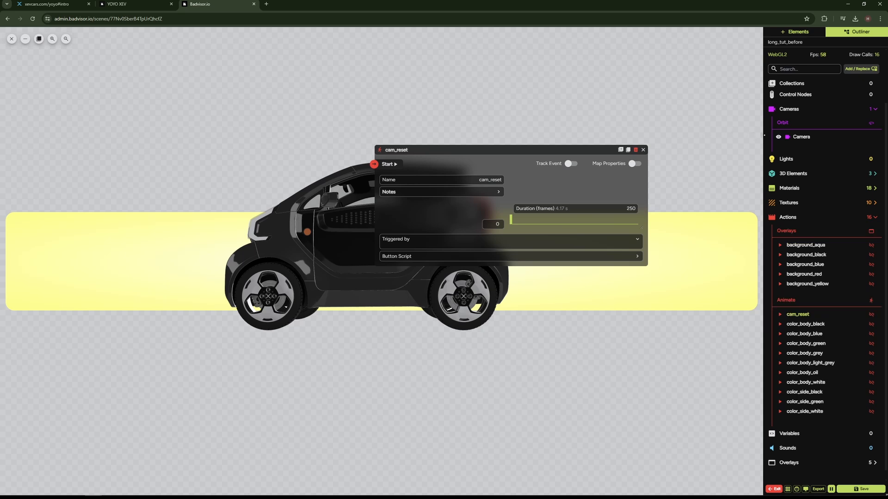
# Open the Camera's settings alongside the cam_reset action and examine how the camera orbits, pans and zooms around the car
pyautogui.click(802, 137)
pyautogui.moveTo(74, 68); pyautogui.dragTo(148, 77)
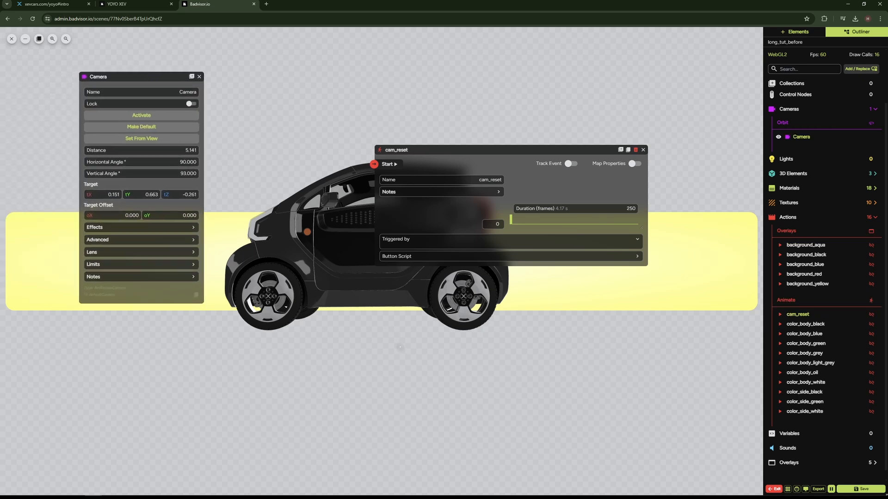
pyautogui.moveTo(440, 150); pyautogui.dragTo(508, 97)
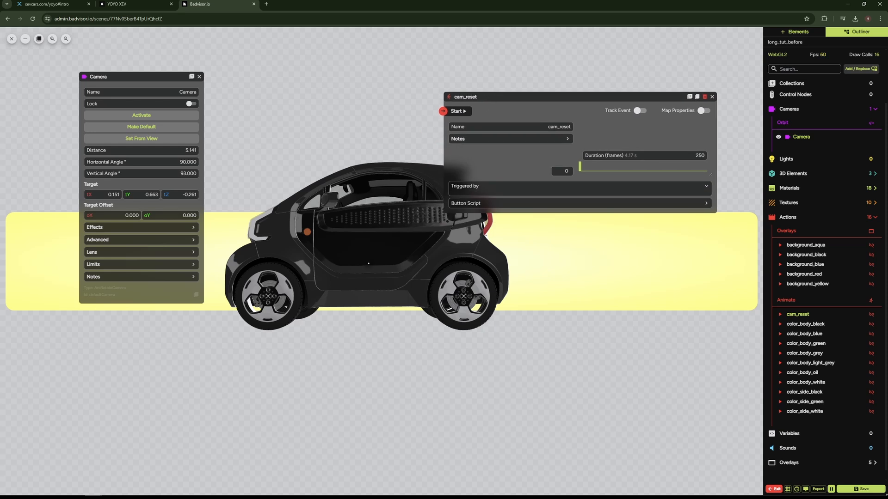
pyautogui.moveTo(369, 264)
pyautogui.mouseDown()
pyautogui.moveTo(344, 273)
pyautogui.moveTo(360, 279)
pyautogui.mouseUp()
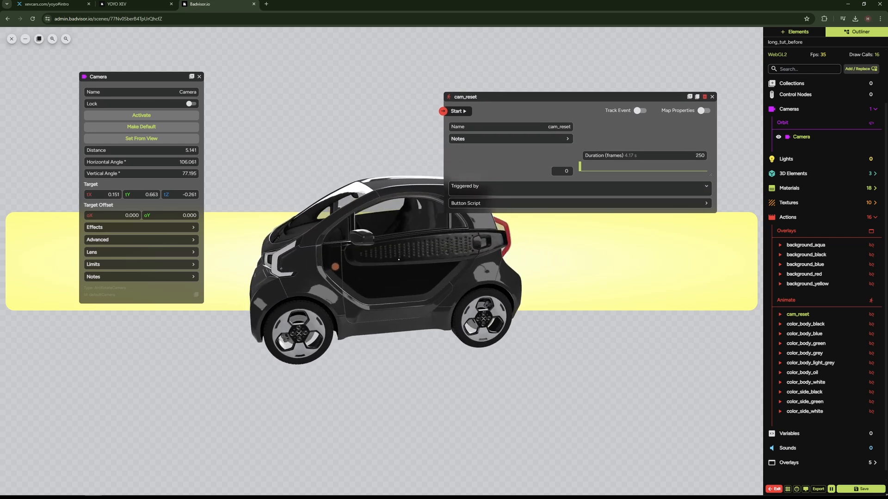
pyautogui.moveTo(359, 280)
pyautogui.mouseDown(button='right')
pyautogui.moveTo(384, 272)
pyautogui.moveTo(362, 279)
pyautogui.mouseUp(button='right')
pyautogui.moveTo(362, 279); pyautogui.dragTo(382, 266)
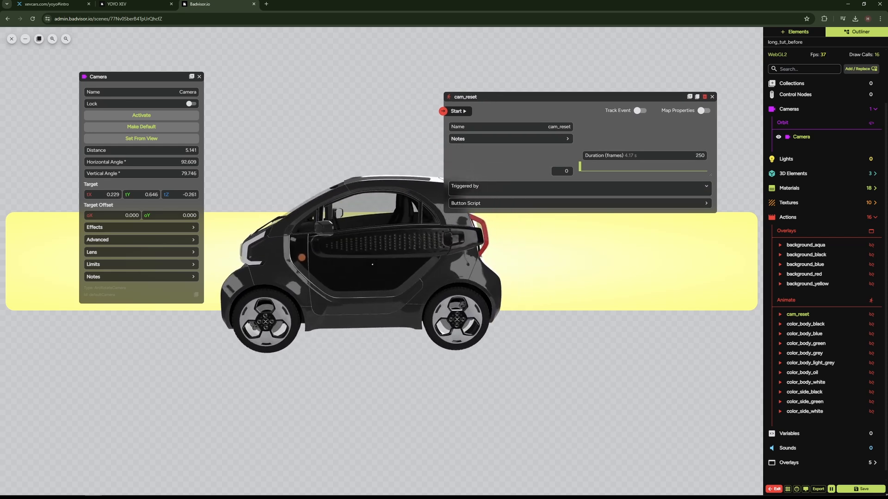
pyautogui.moveTo(382, 265); pyautogui.dragTo(391, 260, button='right')
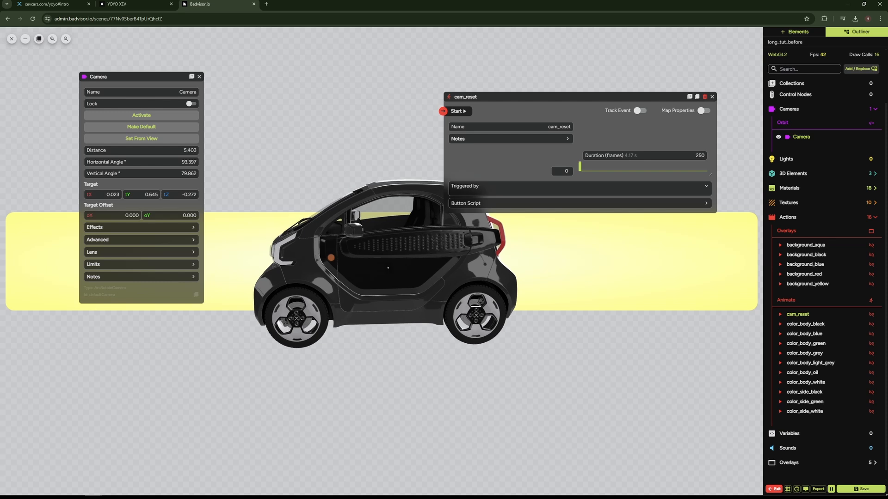
pyautogui.moveTo(394, 263); pyautogui.dragTo(398, 257)
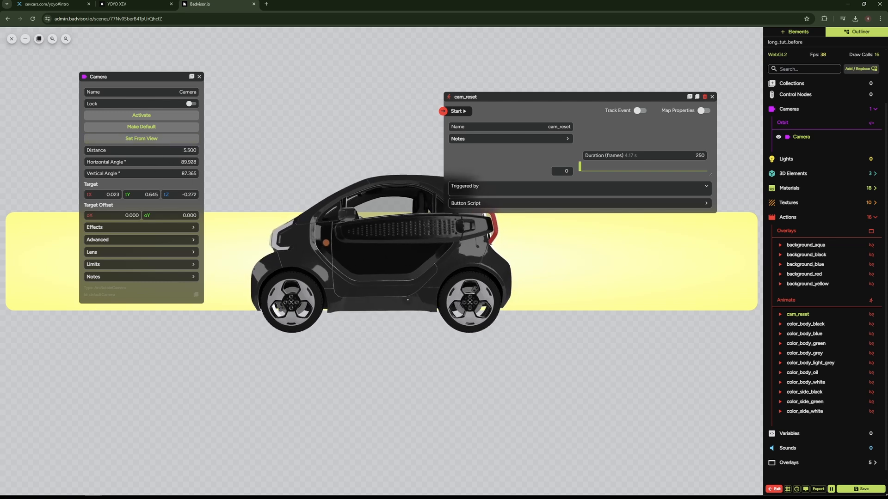
pyautogui.scroll(3, 410, 292)
pyautogui.moveTo(395, 318)
pyautogui.mouseDown()
pyautogui.moveTo(399, 298)
pyautogui.moveTo(387, 328)
pyautogui.moveTo(406, 306)
pyautogui.mouseUp()
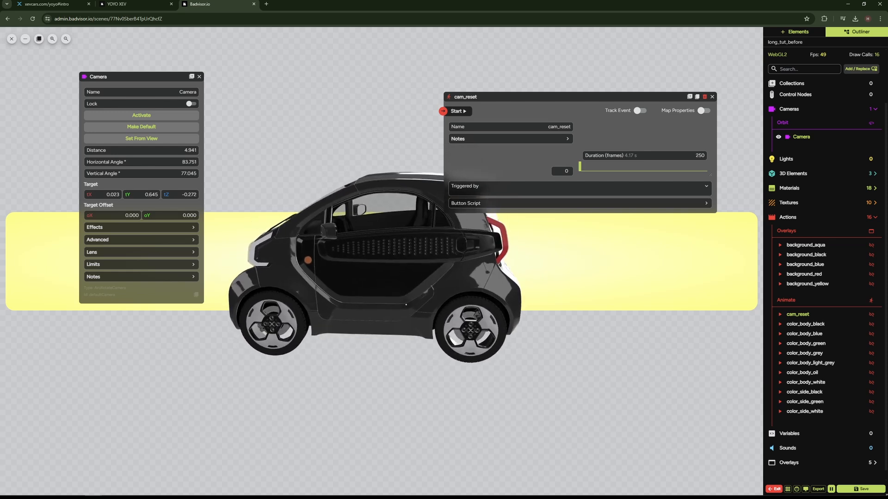
# Set the camera's distance to 5 and its target to X 0, Y 0.7, Z 0
pyautogui.click(183, 154)
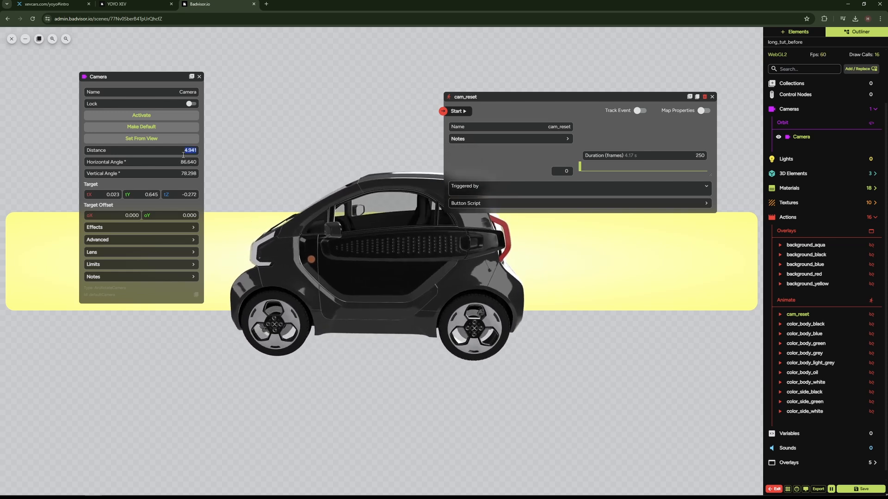
pyautogui.write('5')
pyautogui.press('Return')
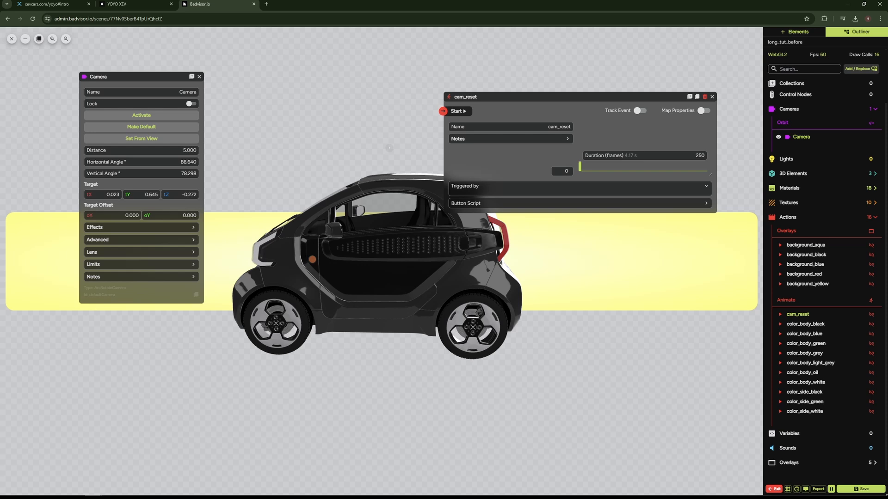
pyautogui.write('0')
pyautogui.press('Tab')
pyautogui.write('0.7')
pyautogui.press('Tab')
pyautogui.write('0')
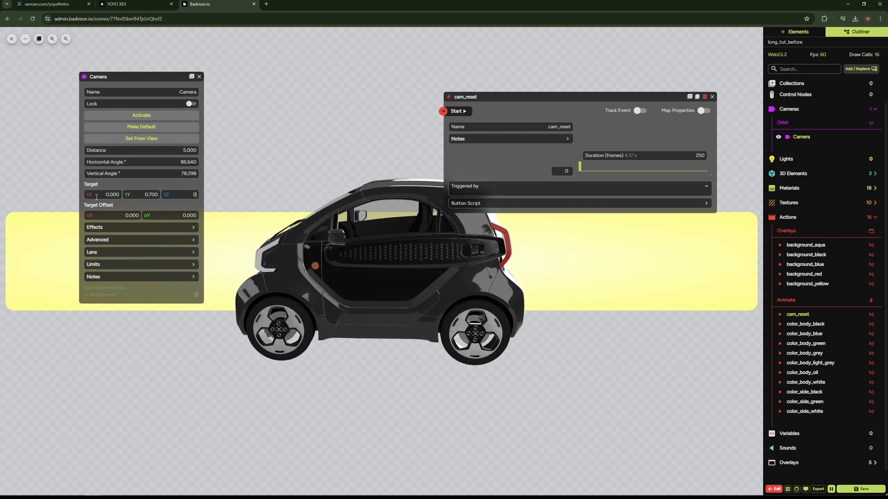
pyautogui.press('Return')
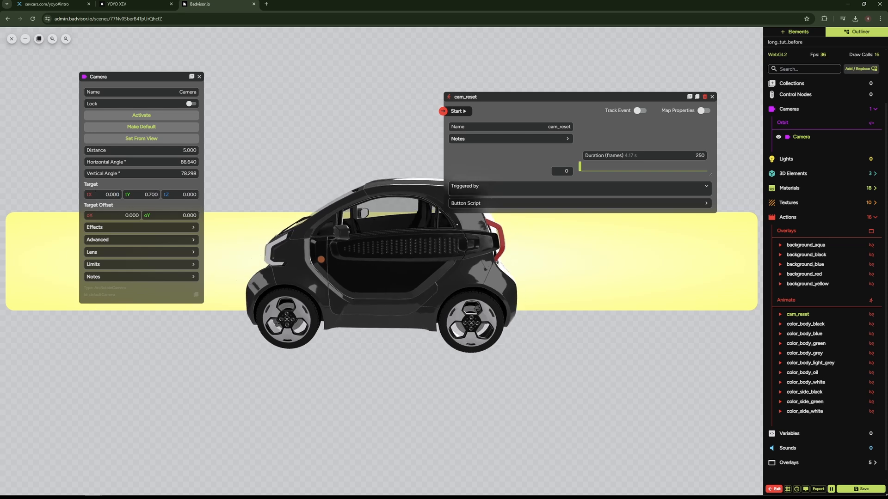
# Set the camera's pan sensitivity to 0 in its advanced settings and test the view movement
pyautogui.click(134, 240)
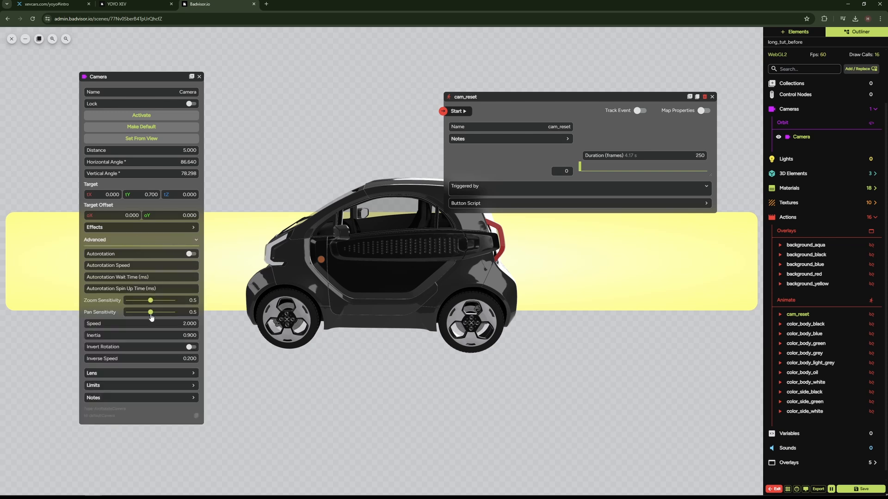
pyautogui.moveTo(152, 316); pyautogui.dragTo(125, 318)
pyautogui.moveTo(396, 283)
pyautogui.mouseDown()
pyautogui.moveTo(413, 278)
pyautogui.moveTo(392, 279)
pyautogui.mouseUp()
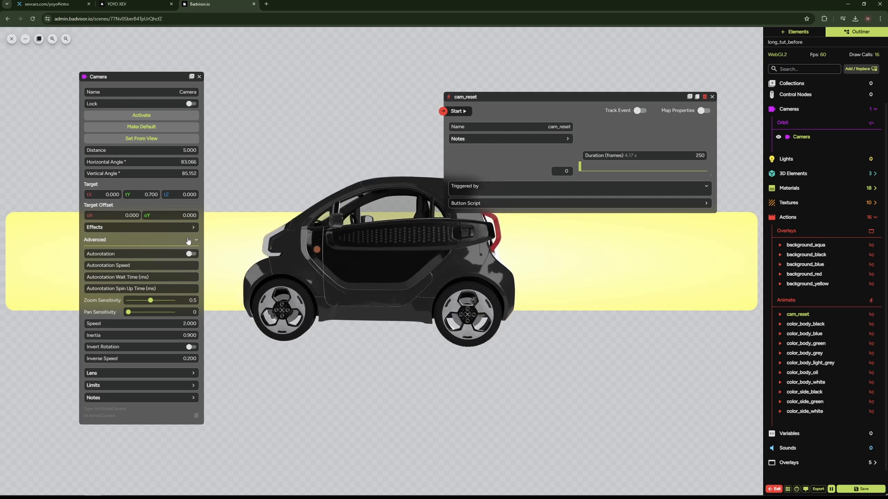
pyautogui.click(161, 242)
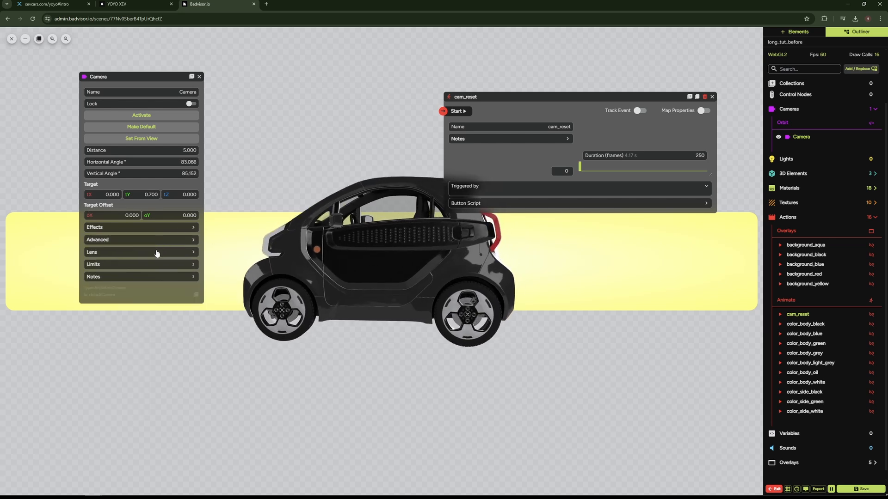
# Set the camera lens's desktop focal length to 80 mm and check the framing of the car
pyautogui.click(157, 252)
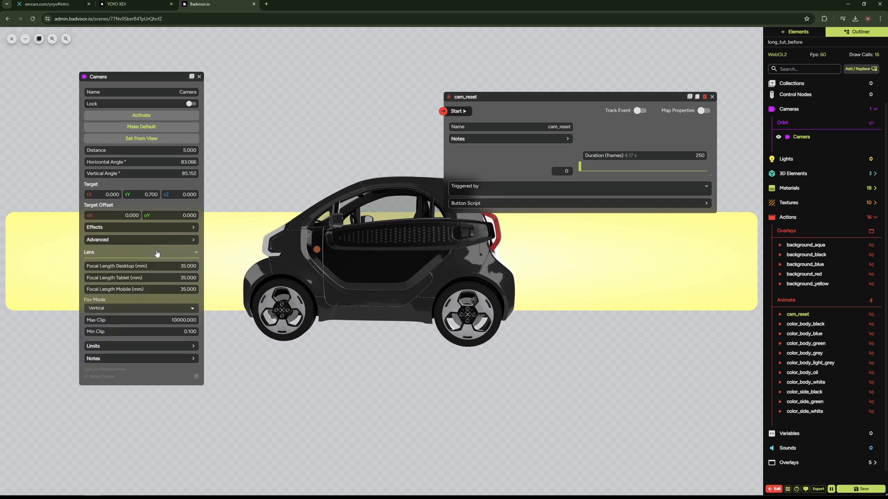
pyautogui.click(171, 266)
pyautogui.write('80')
pyautogui.press('Return')
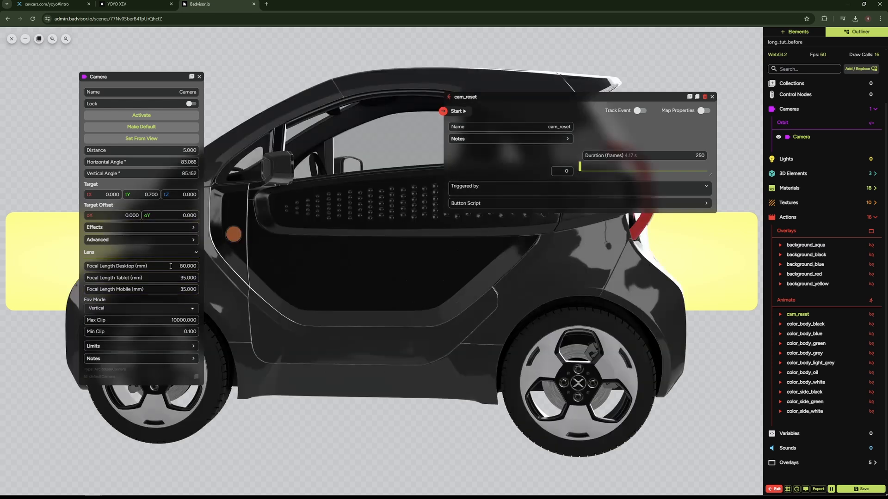
pyautogui.moveTo(456, 308)
pyautogui.mouseDown()
pyautogui.moveTo(472, 309)
pyautogui.moveTo(462, 310)
pyautogui.mouseUp()
pyautogui.scroll(-1, 461, 310)
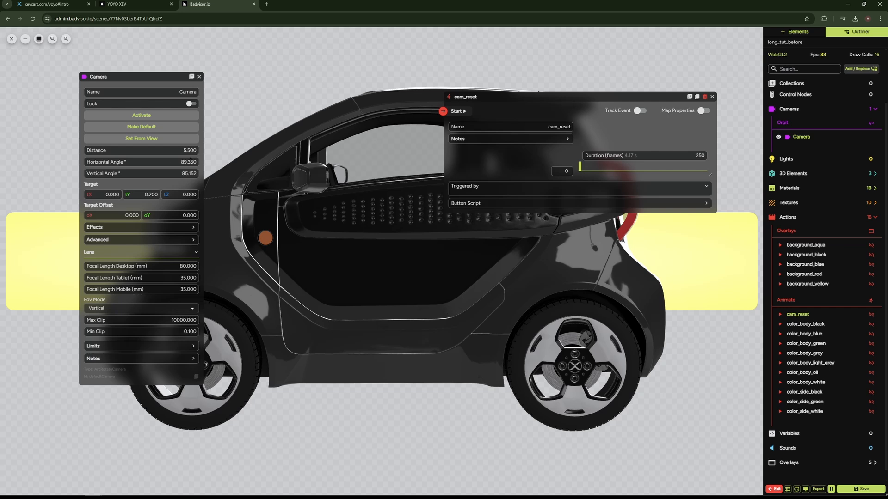
# Limit the camera's distance to a minimum of 6 and a maximum of 18, and back the camera away until the whole car fits
pyautogui.click(147, 346)
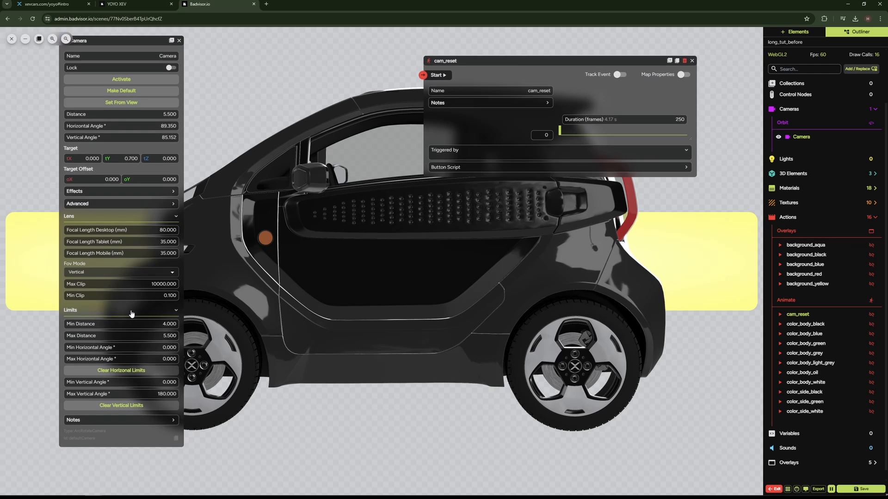
pyautogui.click(136, 323)
pyautogui.write('6')
pyautogui.press('Tab')
pyautogui.write('18')
pyautogui.press('Return')
pyautogui.scroll(-5, 407, 260)
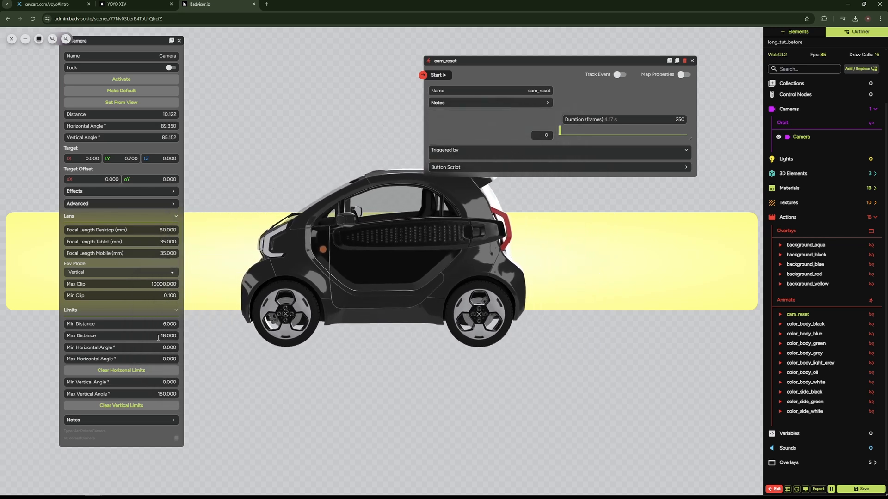
# Limit the camera's maximum vertical angle to 90° and orbit around the car to test the limit
pyautogui.click(167, 394)
pyautogui.write('90')
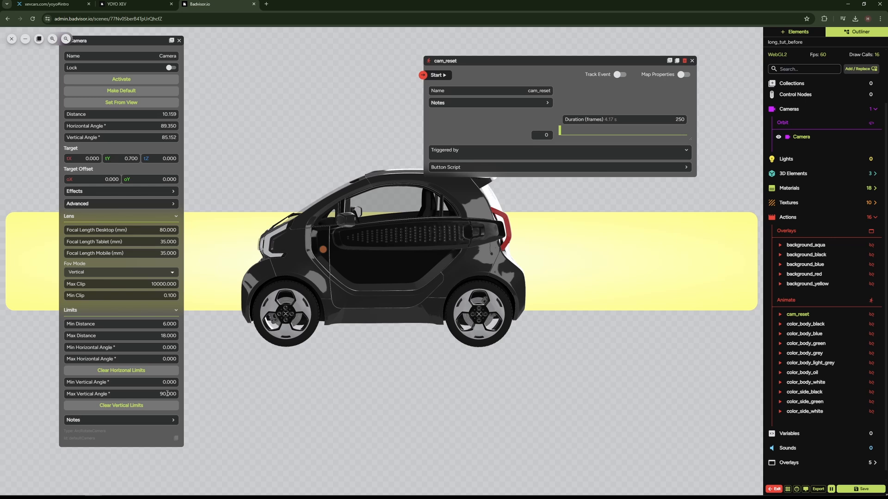
pyautogui.moveTo(318, 368); pyautogui.dragTo(344, 295)
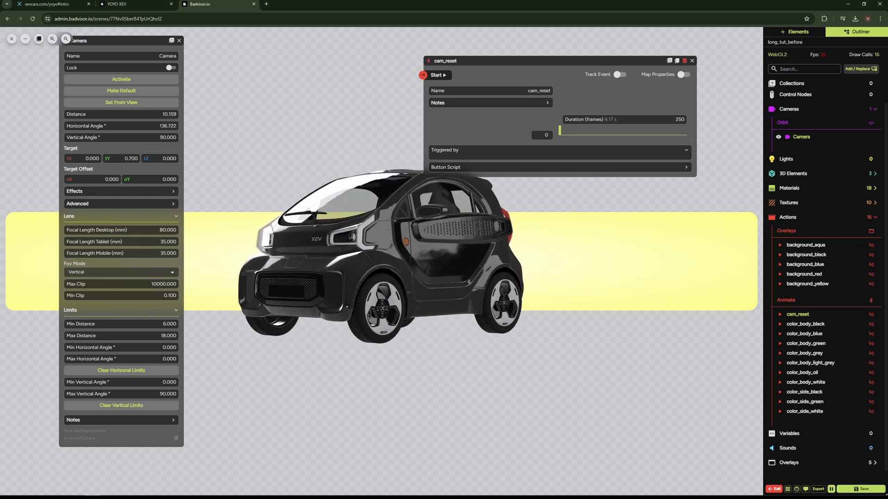
# Map the camera's distance of 10, horizontal angle of 90° and vertical angle of 90° into the cam_reset action
pyautogui.click(682, 75)
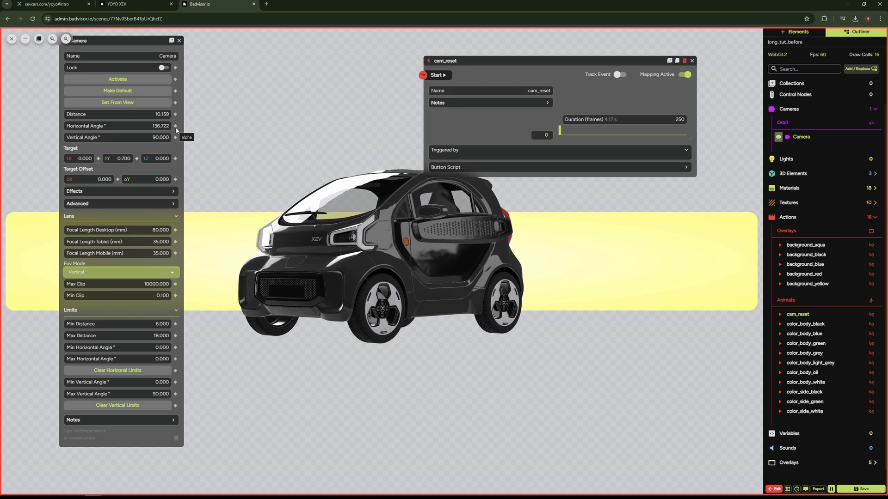
pyautogui.moveTo(413, 259); pyautogui.dragTo(346, 234)
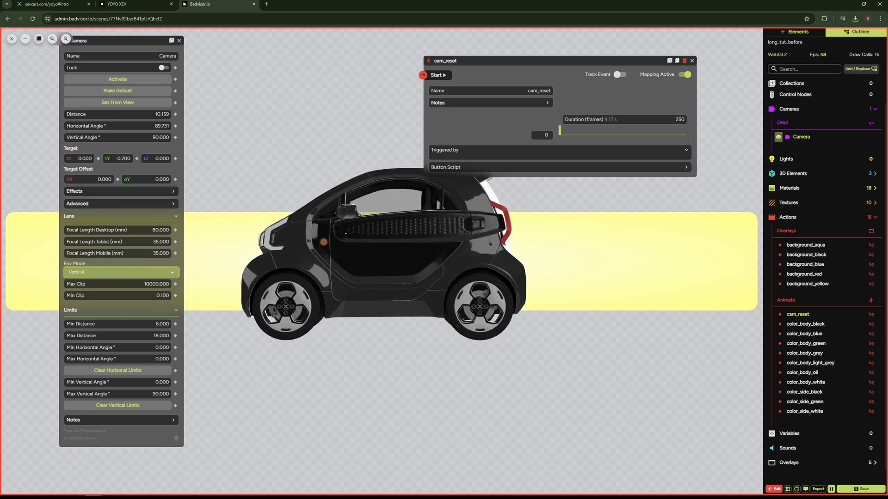
pyautogui.click(152, 114)
pyautogui.write('10')
pyautogui.press('Return')
pyautogui.click(151, 124)
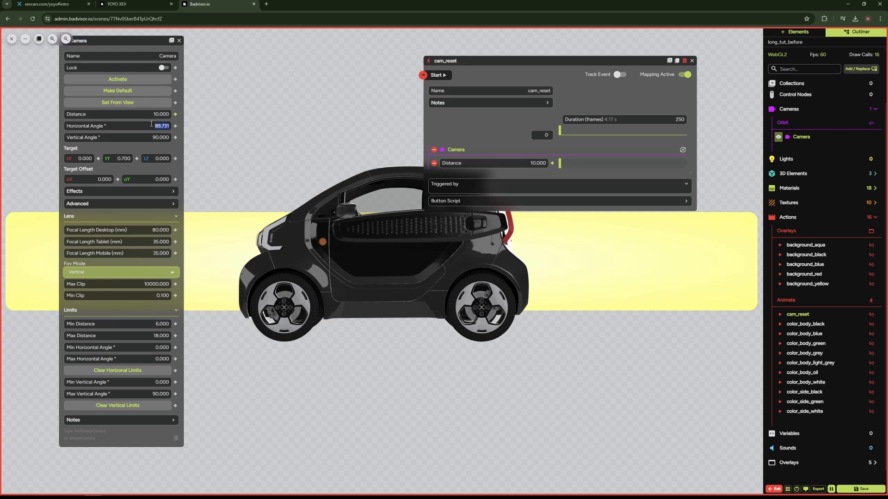
pyautogui.write('90')
pyautogui.press('Return')
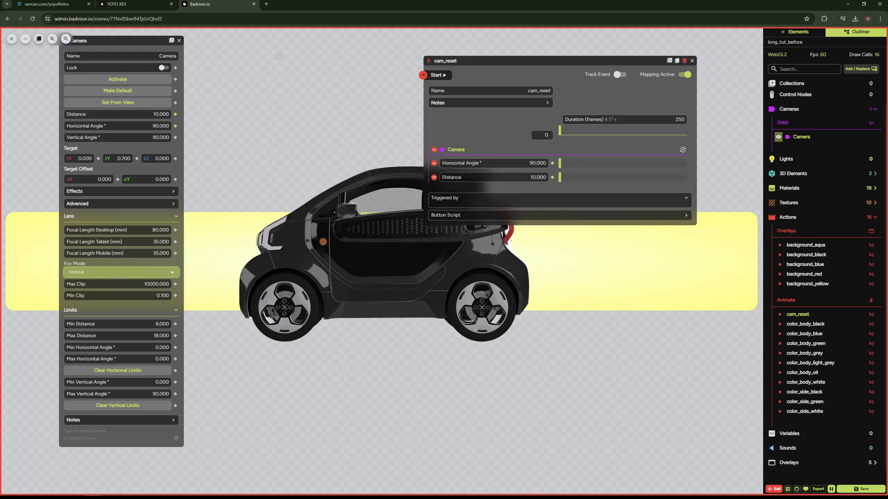
pyautogui.click(175, 138)
pyautogui.click(683, 74)
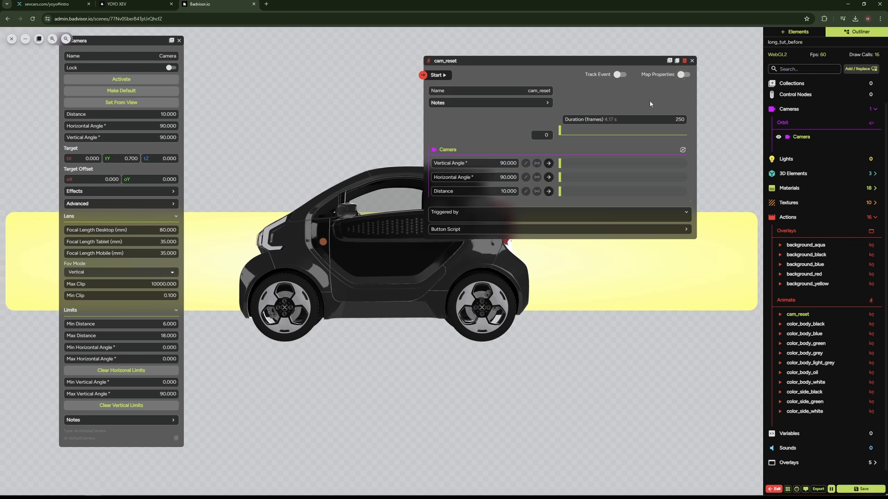
# Set the cam_reset duration to 60 frames and move all three camera keyframes to the final frame
pyautogui.click(642, 119)
pyautogui.write('60')
pyautogui.moveTo(560, 164); pyautogui.dragTo(689, 168)
pyautogui.moveTo(563, 184); pyautogui.dragTo(686, 178)
pyautogui.moveTo(561, 191); pyautogui.dragTo(686, 191)
# Orbit and zoom the camera away from its default view, and run cam_reset to test it
pyautogui.moveTo(404, 302); pyautogui.dragTo(448, 304)
pyautogui.scroll(-1, 448, 304)
pyautogui.scroll(-4, 448, 305)
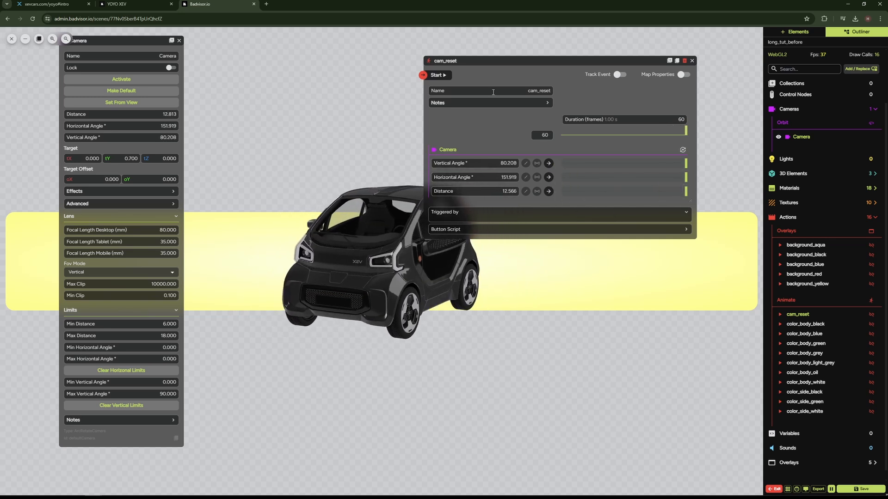
pyautogui.click(441, 76)
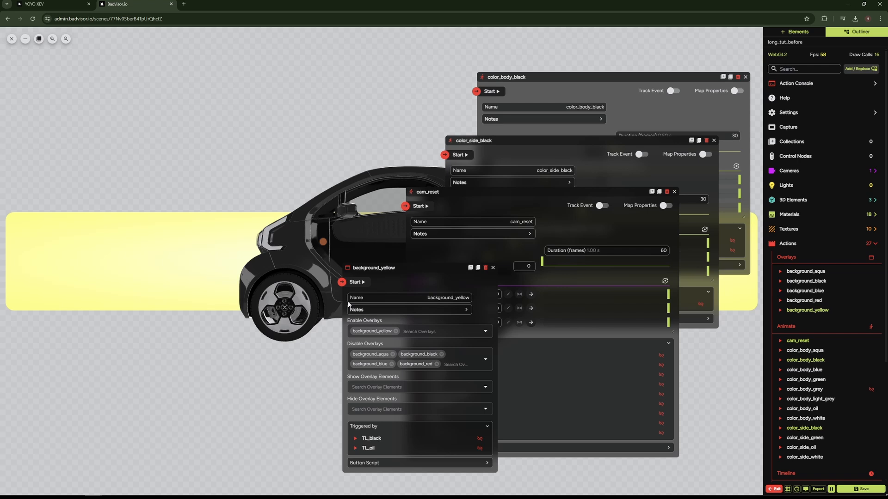
# Add a Timeline action and place it beside the black colour, camera reset and yellow background actions
pyautogui.click(771, 244)
pyautogui.click(386, 268)
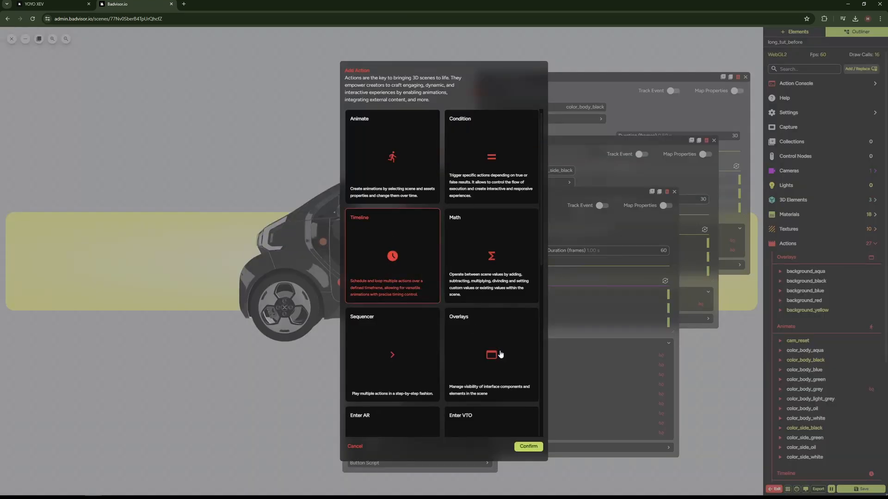
pyautogui.click(525, 446)
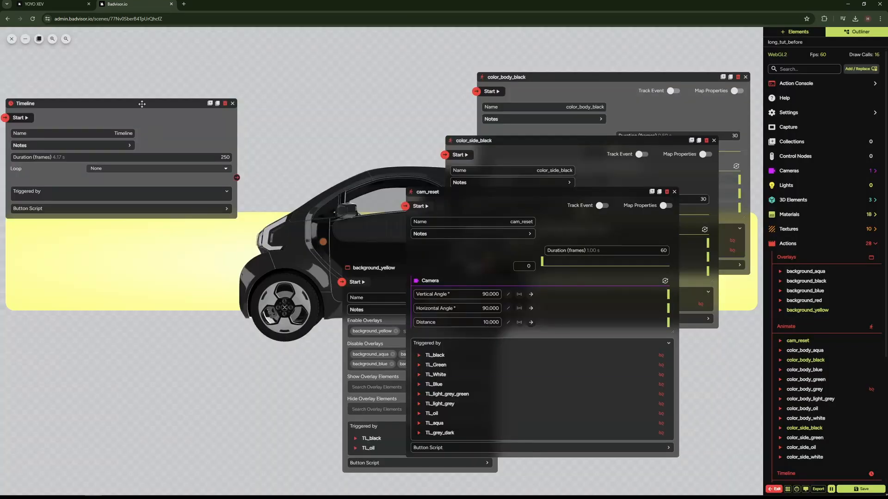
pyautogui.moveTo(142, 103); pyautogui.dragTo(166, 102)
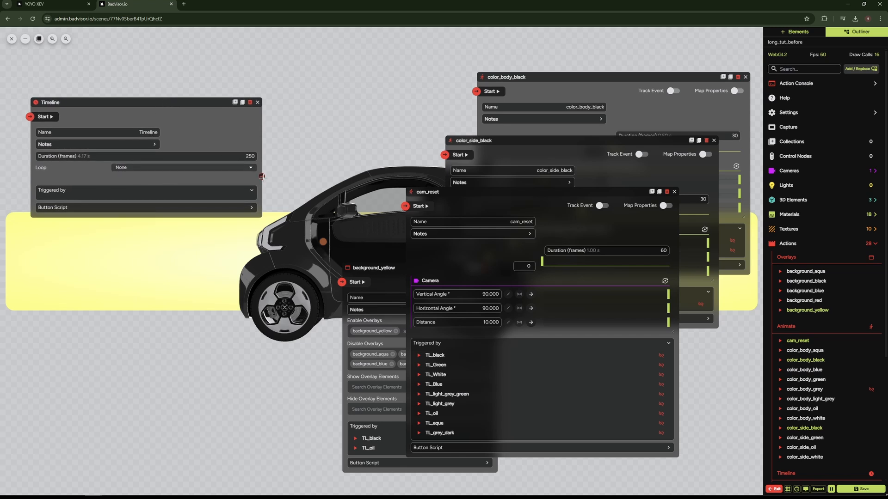
# Connect the new timeline to the color_body_black, color_side_black, cam_reset and background_yellow actions
pyautogui.moveTo(262, 176); pyautogui.dragTo(476, 91)
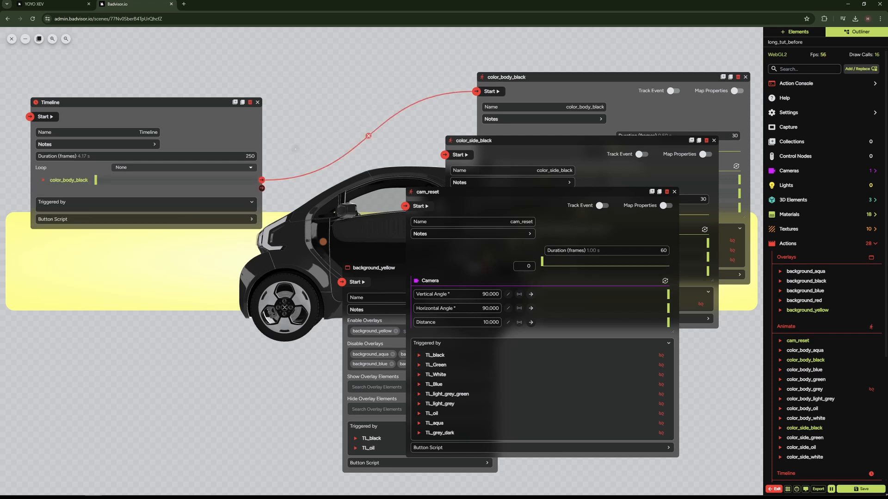
pyautogui.moveTo(261, 188); pyautogui.dragTo(445, 154)
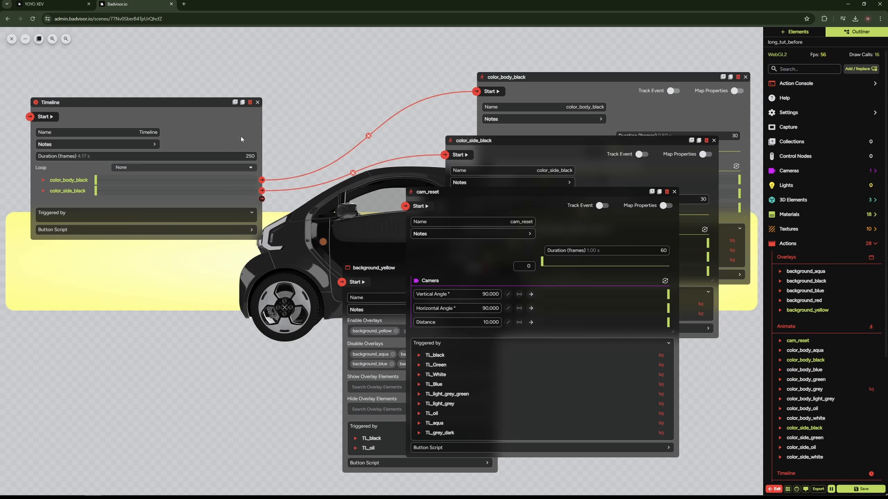
pyautogui.moveTo(262, 199); pyautogui.dragTo(407, 206)
pyautogui.moveTo(262, 209); pyautogui.dragTo(342, 282)
# Rename the timeline as TL_Black and reposition its node higher in the workspace
pyautogui.doubleClick(156, 133)
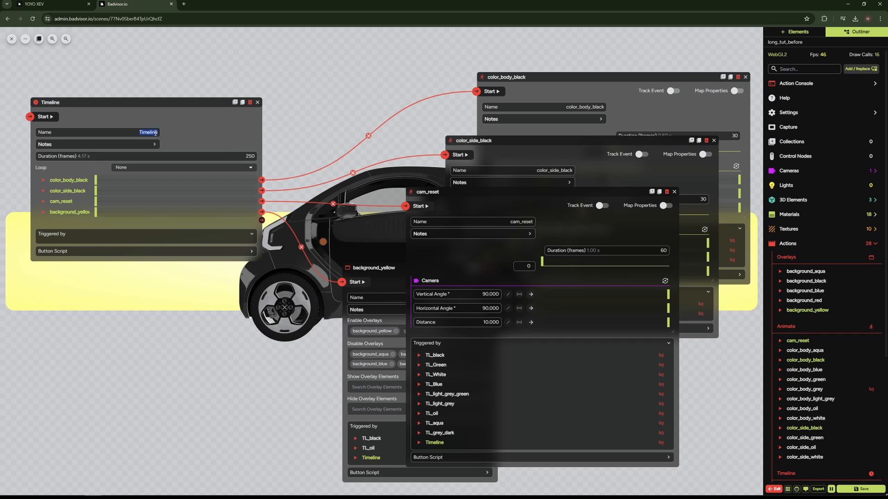
pyautogui.write('TL_Black')
pyautogui.click(190, 129)
pyautogui.moveTo(162, 104); pyautogui.dragTo(162, 75)
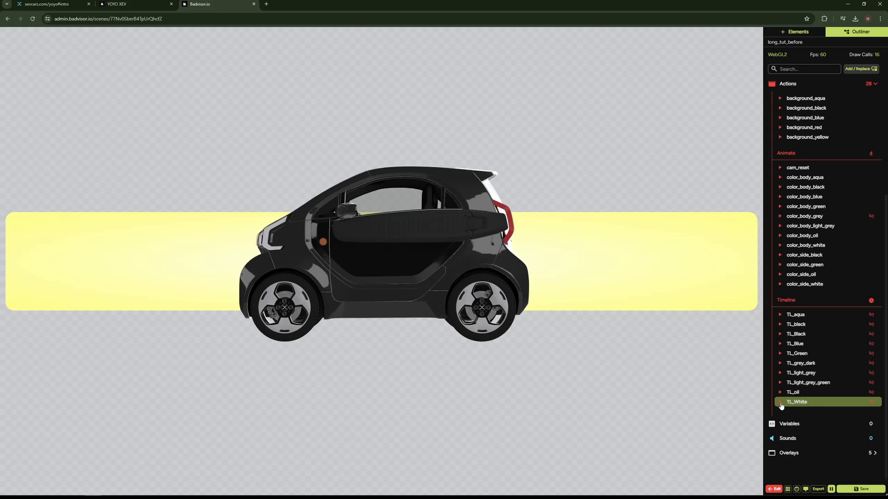
# Play the TL_White and TL_black timelines and compare them with the white variant on the XEV website
pyautogui.click(781, 406)
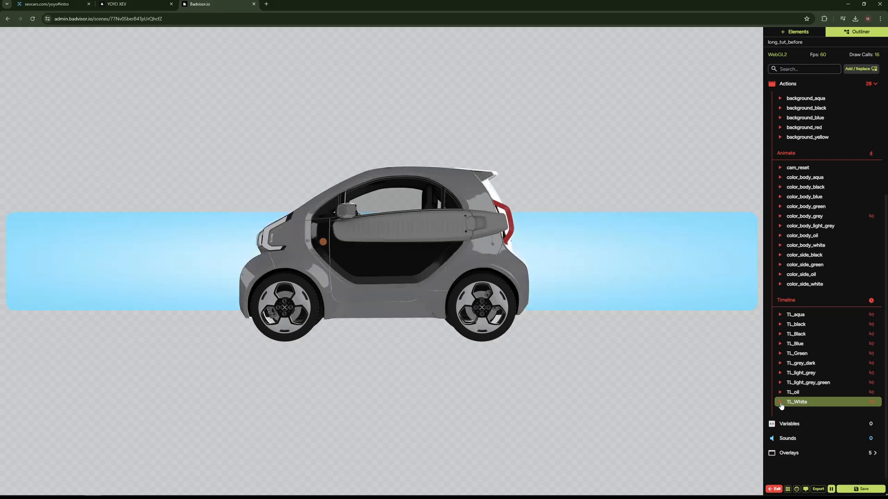
pyautogui.click(784, 328)
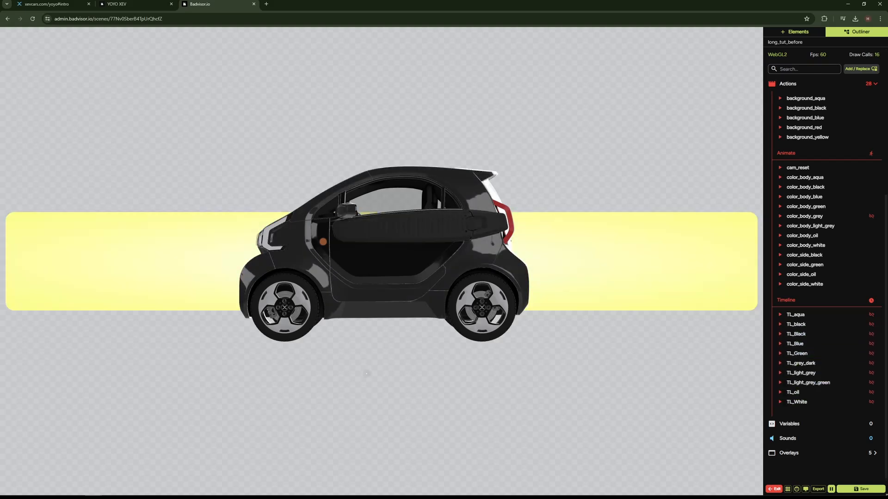
pyautogui.click(69, 5)
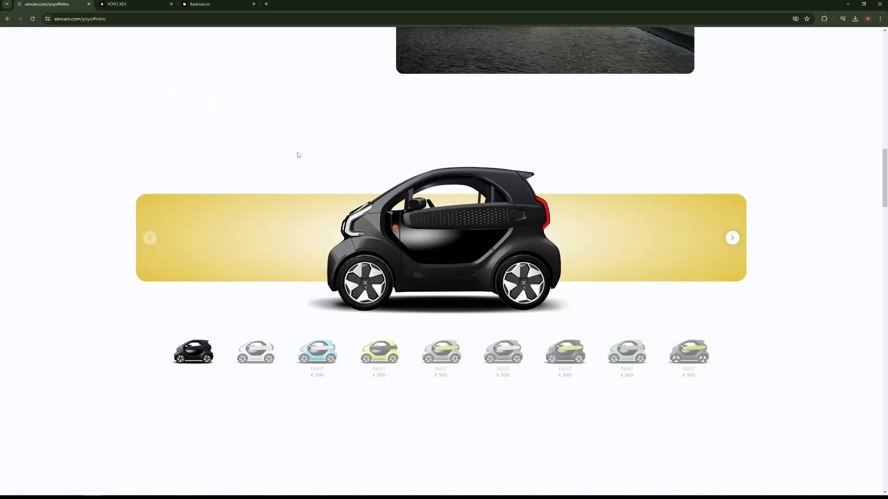
pyautogui.click(266, 347)
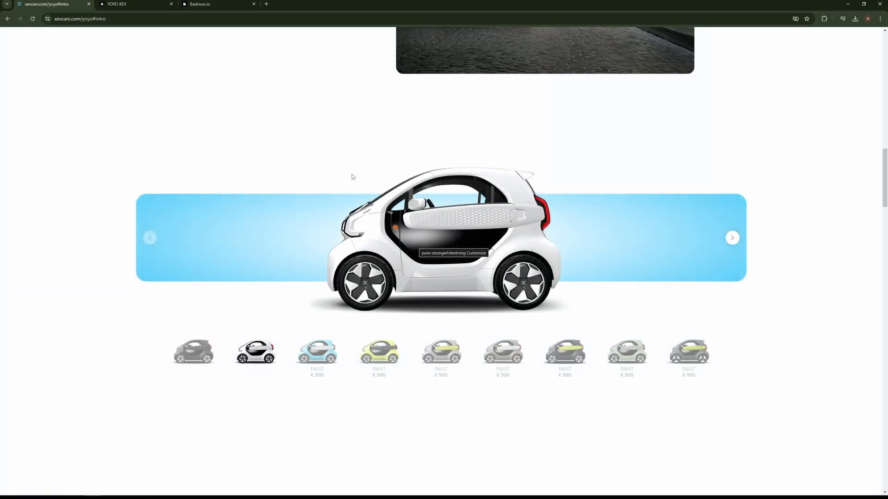
pyautogui.click(200, 4)
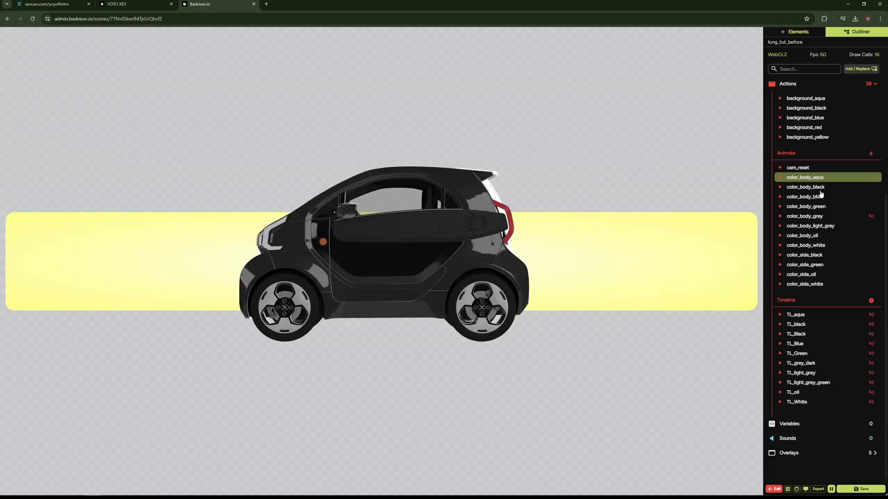
# Add a directional light to the scene and set its intensity to 5
pyautogui.scroll(5, 784, 183)
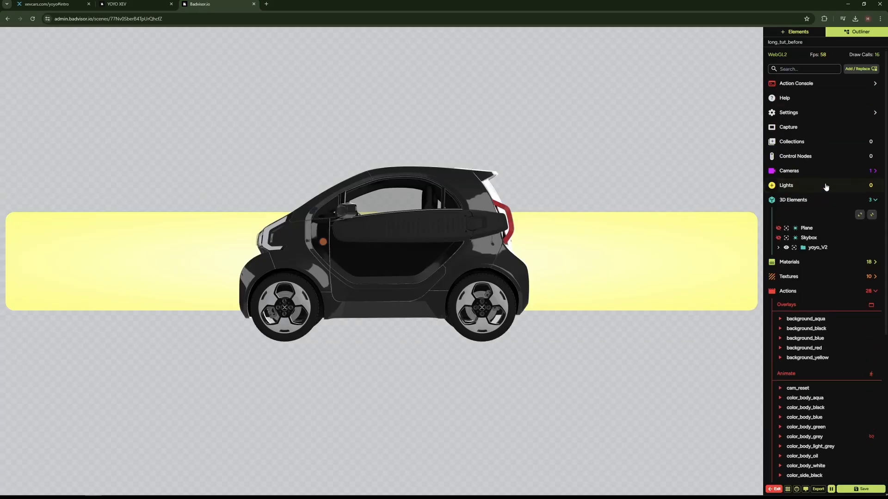
pyautogui.click(772, 185)
pyautogui.click(477, 244)
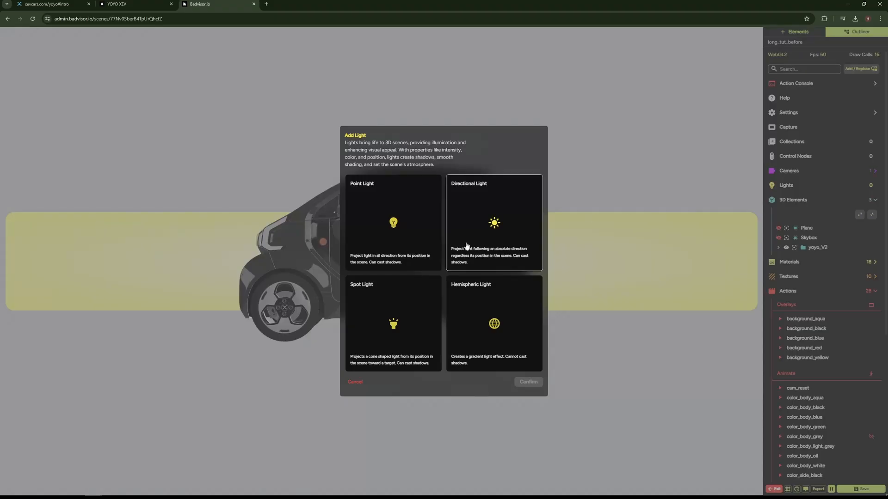
pyautogui.click(525, 383)
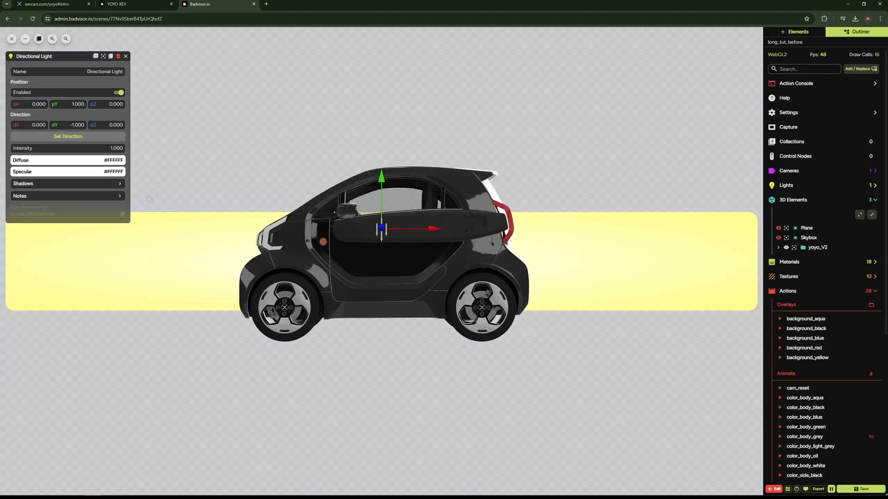
pyautogui.click(116, 148)
pyautogui.write('5')
pyautogui.press('Return')
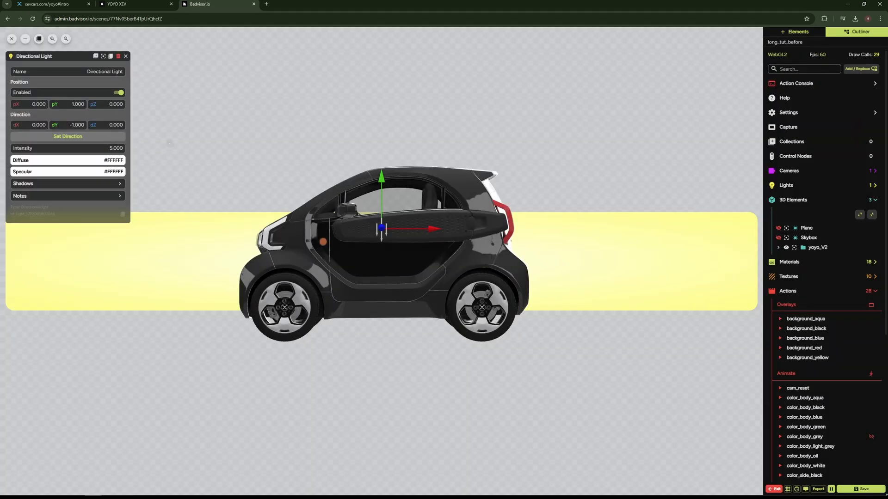
# Check the reference car's look on the XEV website, and return to the scene and close the light's settings
pyautogui.click(56, 4)
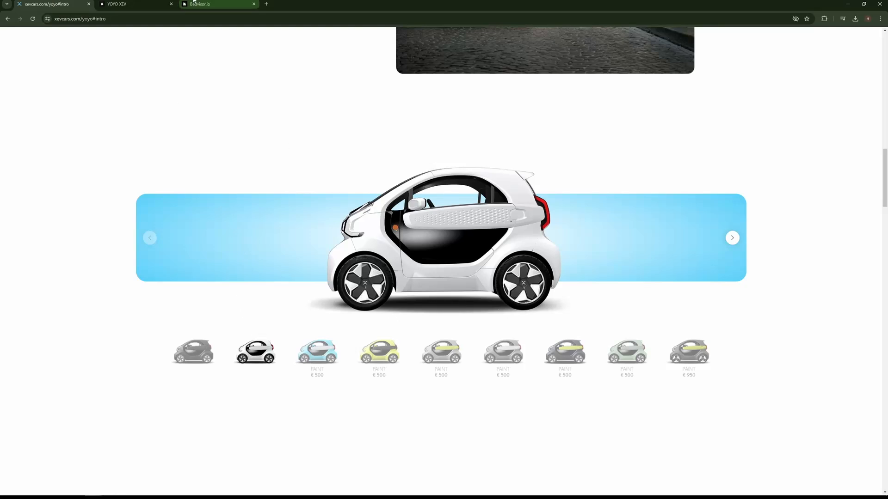
pyautogui.click(208, 4)
pyautogui.click(203, 174)
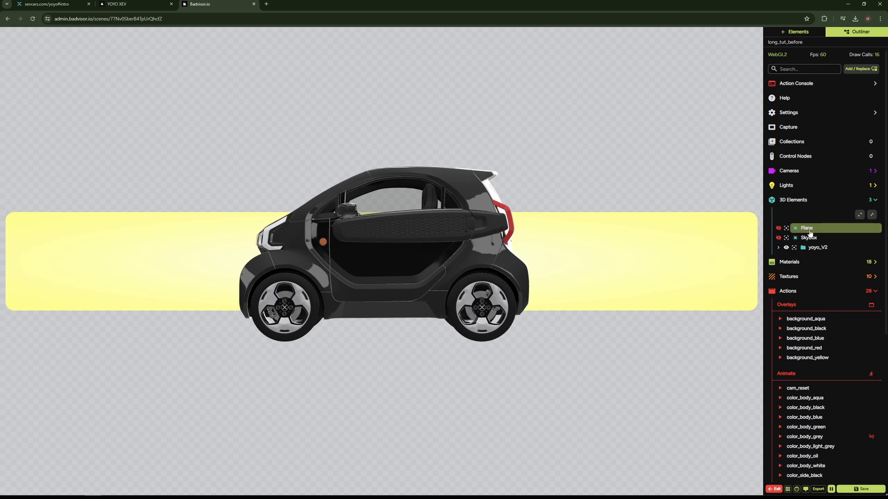
# Open the Plane element's properties together with its assigned material, and tilt the view to see the car from above
pyautogui.click(806, 228)
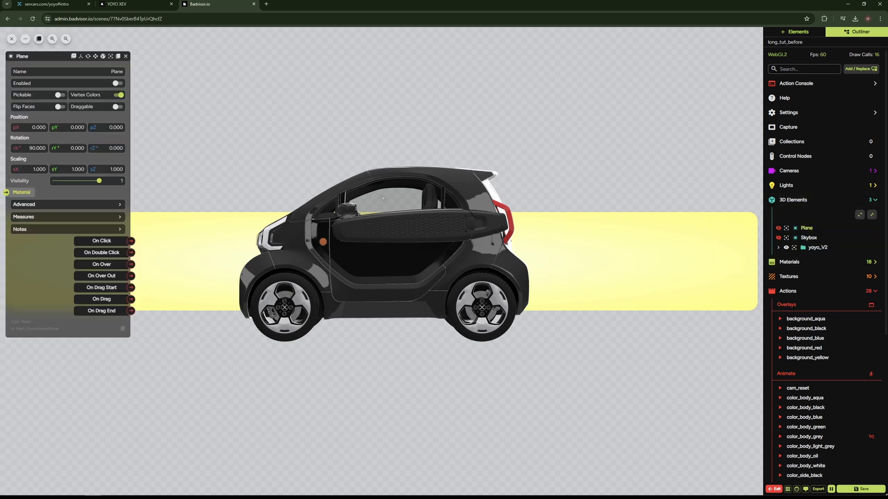
pyautogui.moveTo(47, 56); pyautogui.dragTo(579, 162)
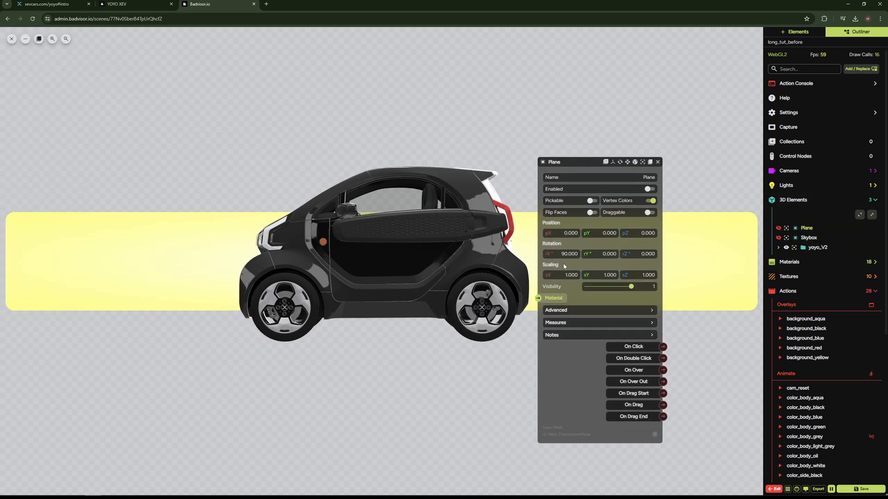
pyautogui.click(553, 298)
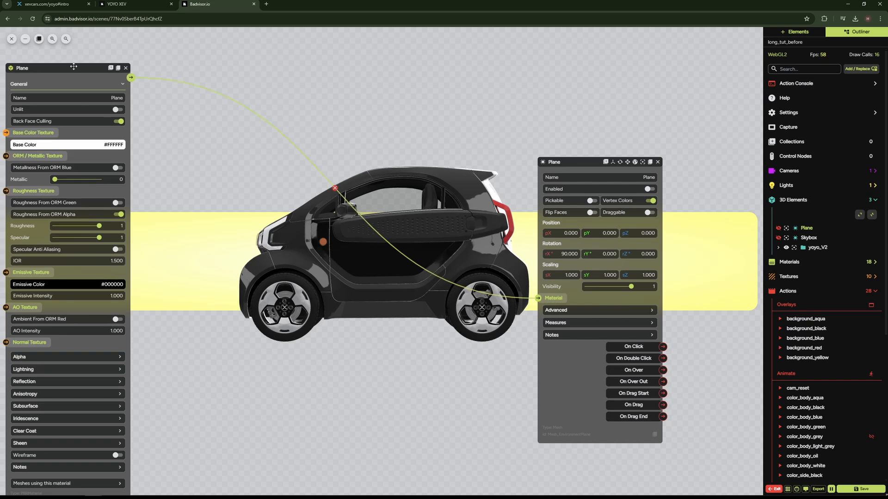
pyautogui.moveTo(97, 67); pyautogui.dragTo(127, 71)
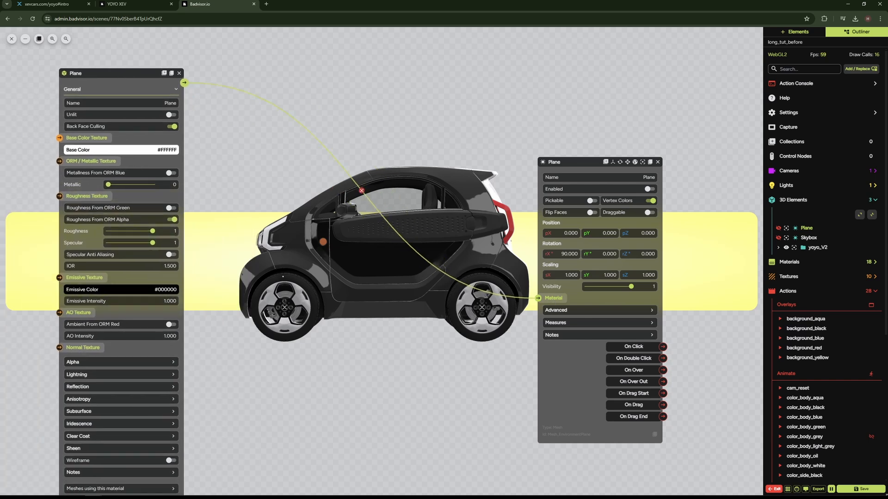
pyautogui.moveTo(283, 276); pyautogui.dragTo(321, 296)
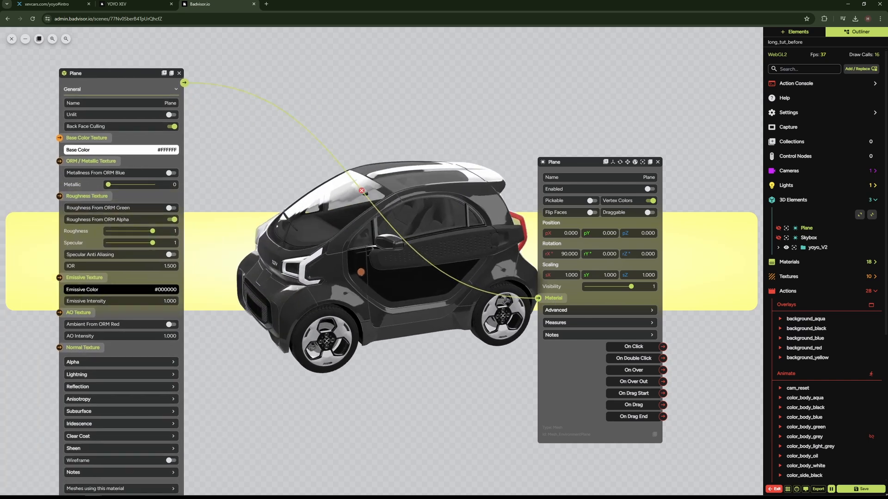
# Make the Plane visible, disconnect its current material and close that material's settings
pyautogui.click(780, 229)
pyautogui.moveTo(372, 357); pyautogui.dragTo(352, 345)
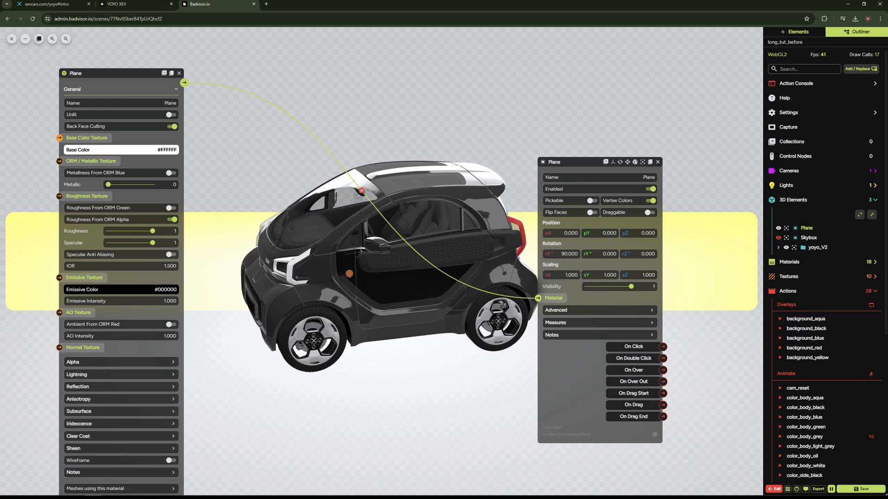
pyautogui.click(362, 193)
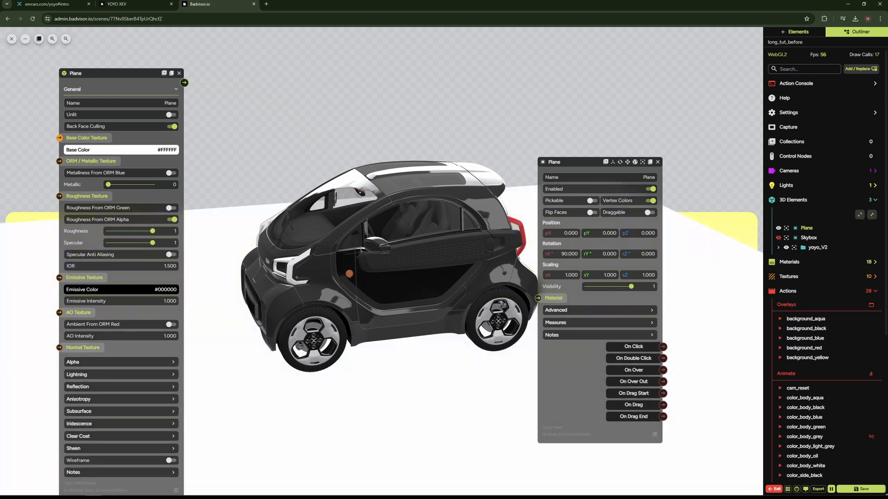
pyautogui.click(179, 73)
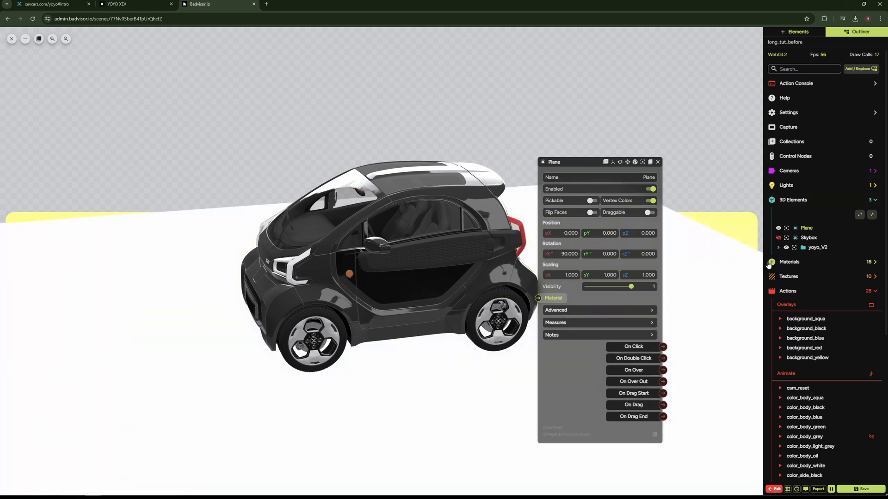
# Add a Shadow Only Material to the scene and connect it to the Plane's material
pyautogui.click(770, 264)
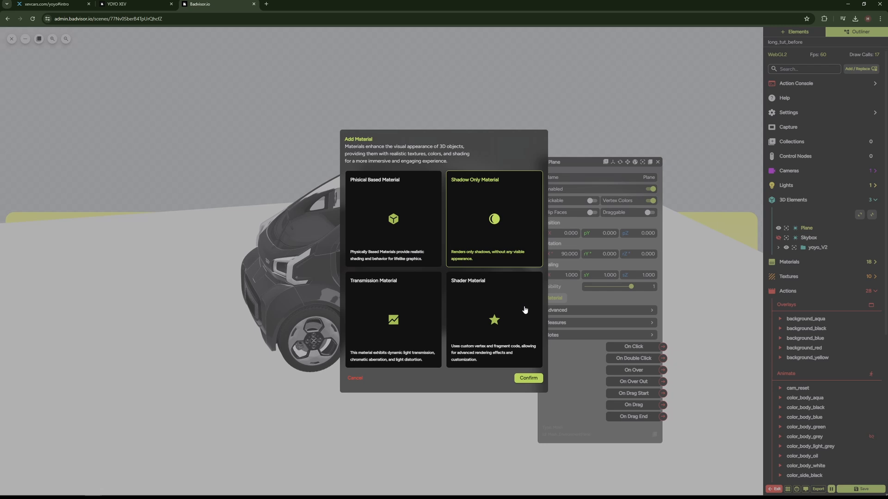
pyautogui.click(529, 379)
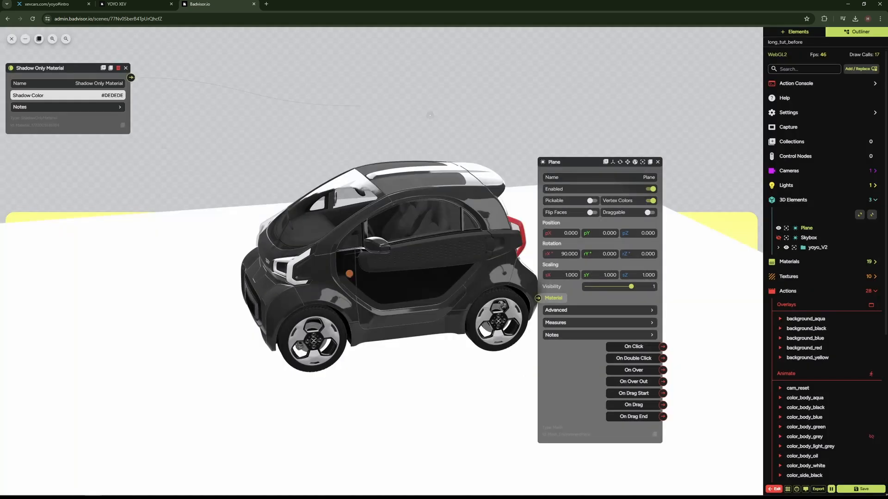
pyautogui.moveTo(430, 114); pyautogui.dragTo(537, 299)
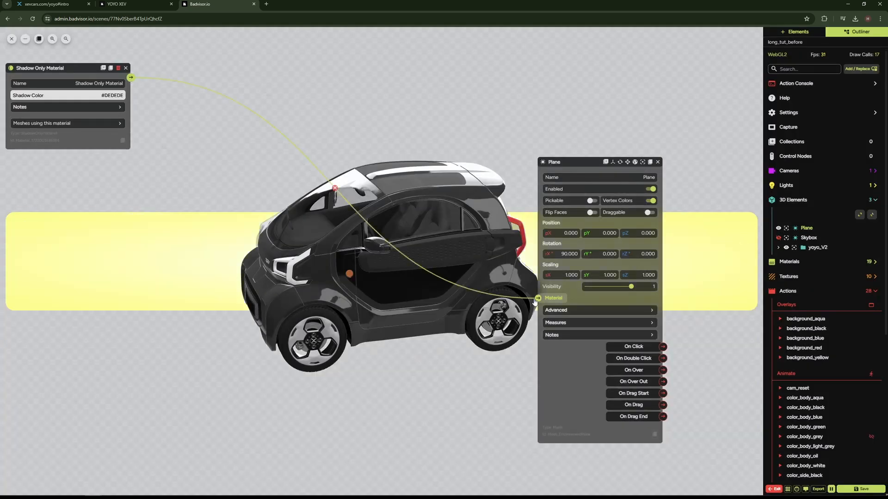
# Open the Directional Light's settings and enable its shadows
pyautogui.click(786, 184)
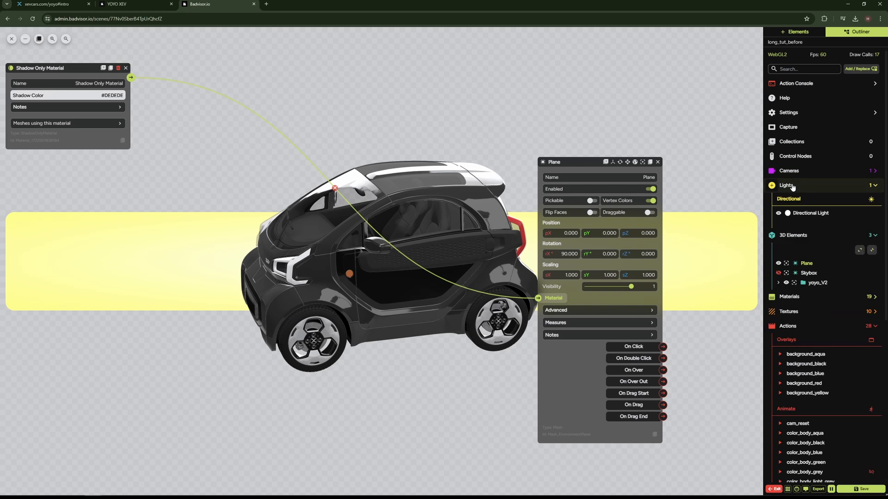
pyautogui.click(810, 213)
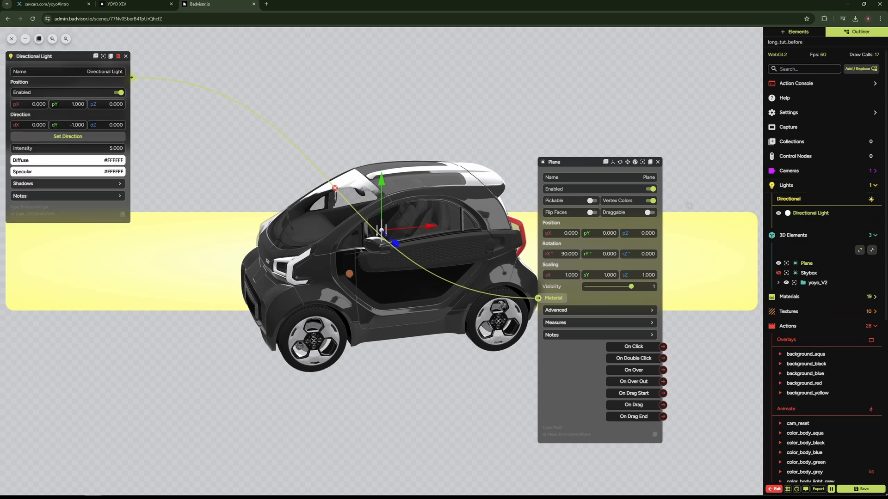
pyautogui.click(92, 184)
pyautogui.click(117, 198)
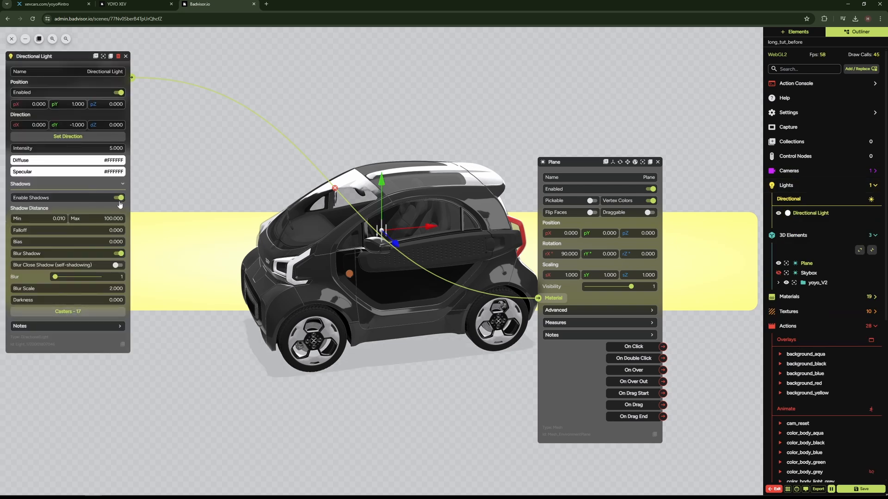
# Darken the Shadow Only Material's shadow color and increase the directional light's shadow blur
pyautogui.moveTo(59, 56); pyautogui.dragTo(94, 225)
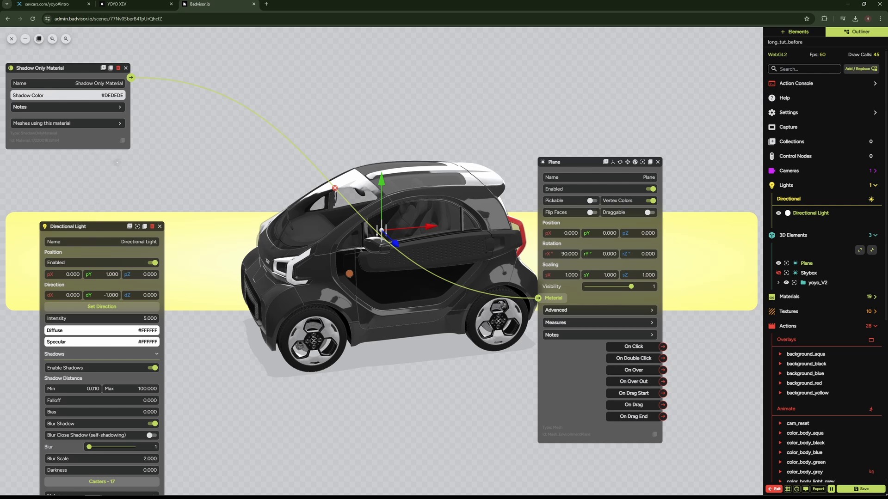
pyautogui.click(87, 95)
pyautogui.moveTo(25, 127); pyautogui.dragTo(5, 124)
pyautogui.click(70, 71)
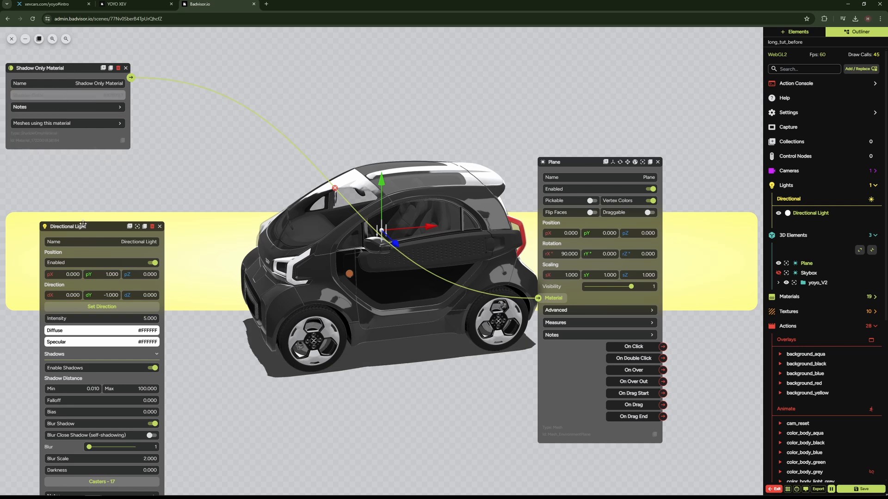
pyautogui.moveTo(82, 224); pyautogui.dragTo(82, 128)
pyautogui.moveTo(88, 352); pyautogui.dragTo(107, 352)
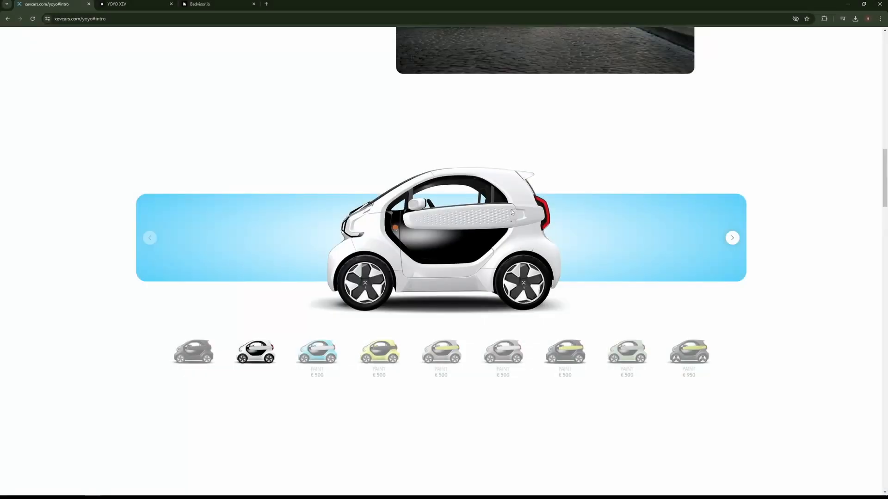
# Try the black, white and light blue variants on the XEV website and the YOYO XEV showcase, and return to the scene editor
pyautogui.click(191, 347)
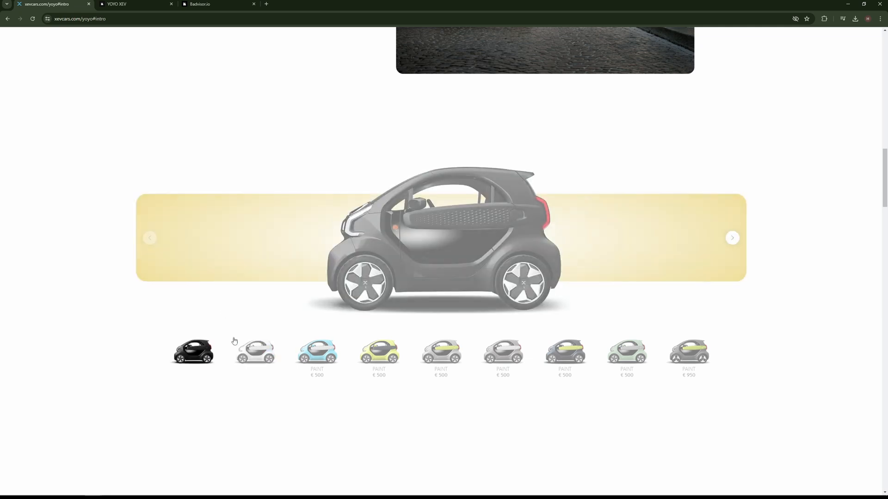
pyautogui.click(261, 348)
pyautogui.click(309, 349)
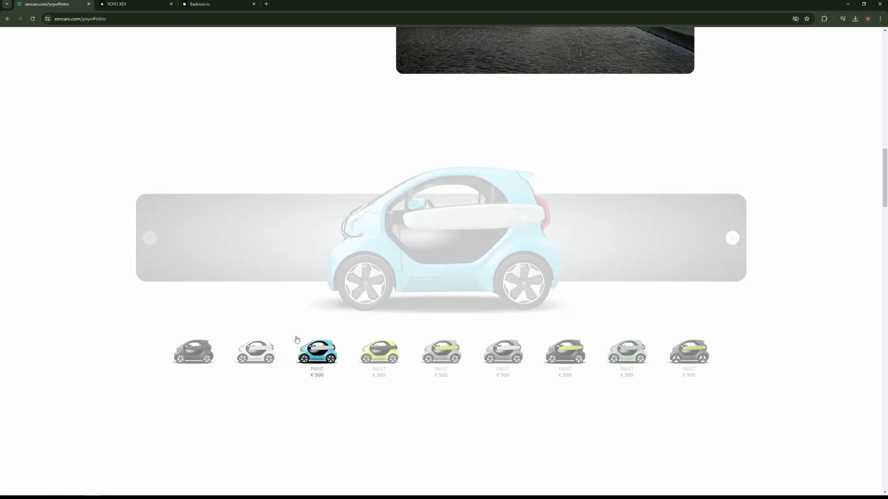
pyautogui.click(133, 4)
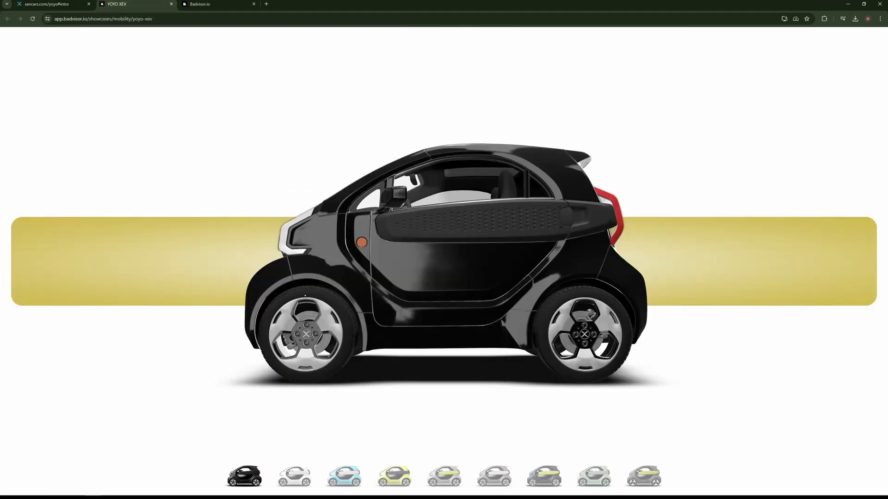
pyautogui.click(300, 479)
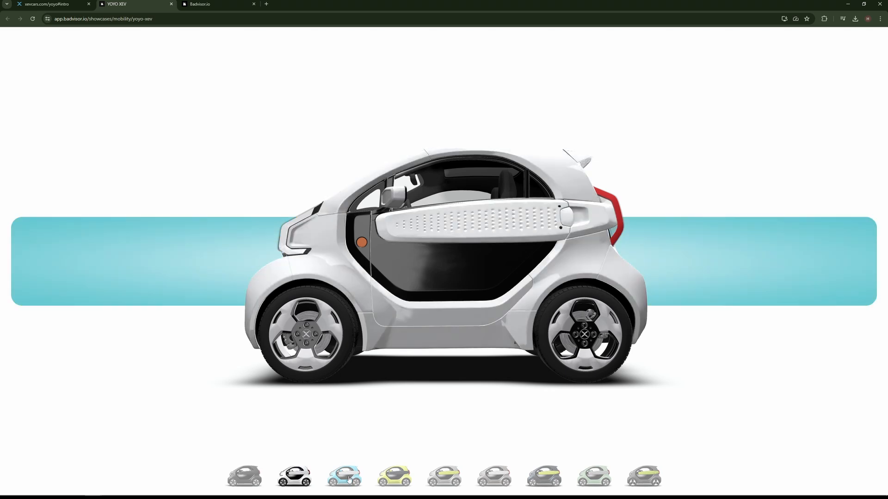
pyautogui.click(349, 479)
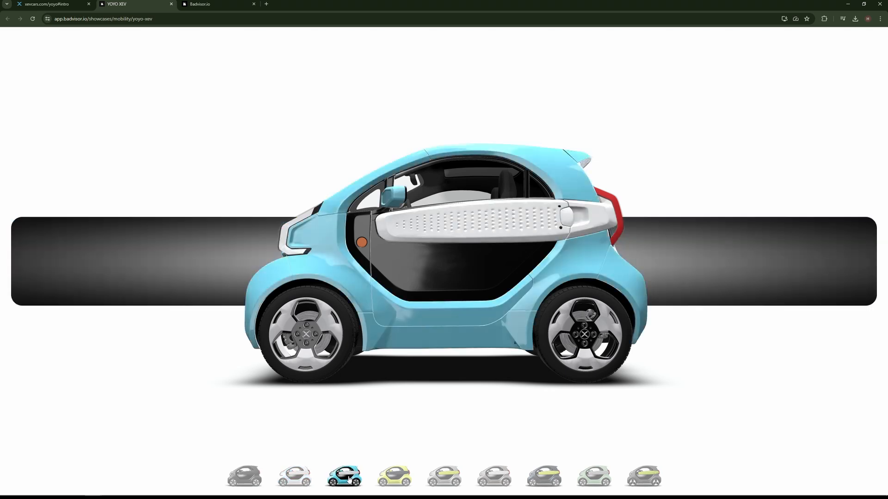
pyautogui.click(212, 6)
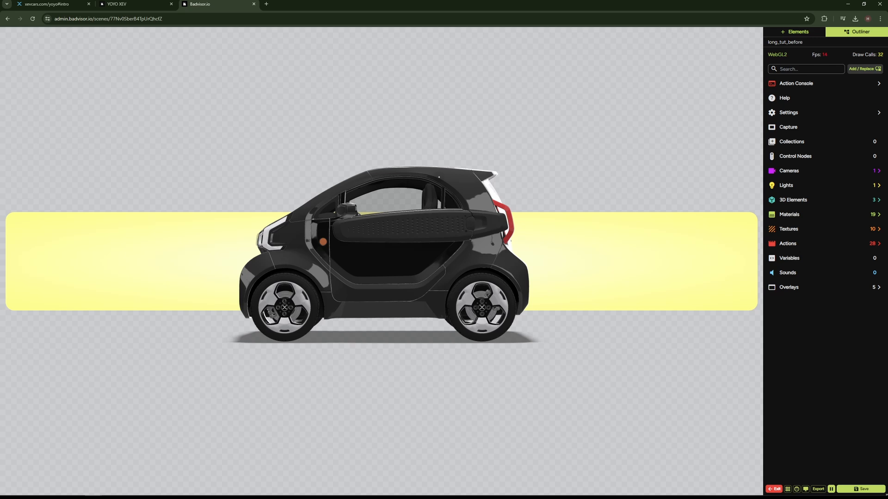
# Add the Scrollable Bottom Bar overlay to the scene from the badvisor workspace's overlay library
pyautogui.click(866, 71)
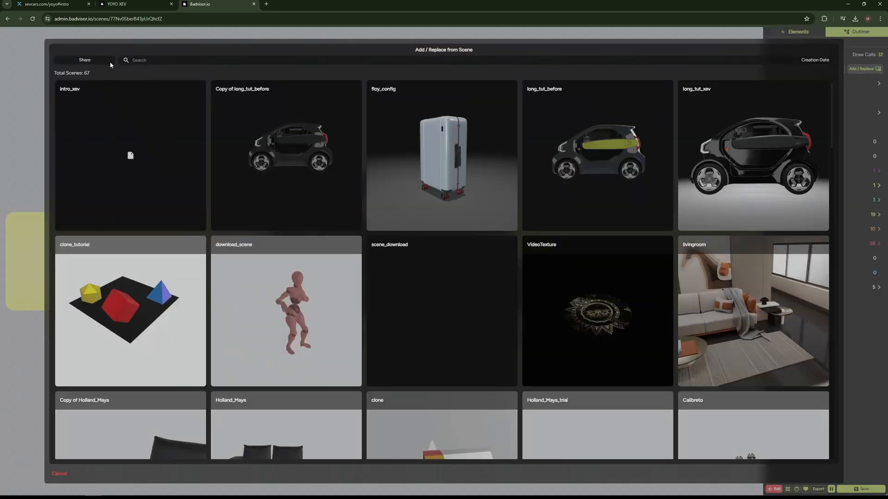
pyautogui.click(111, 65)
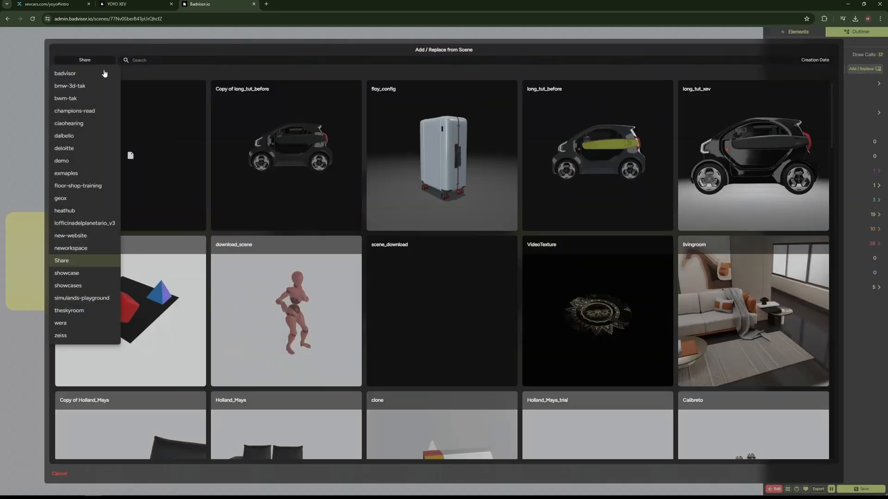
pyautogui.click(102, 76)
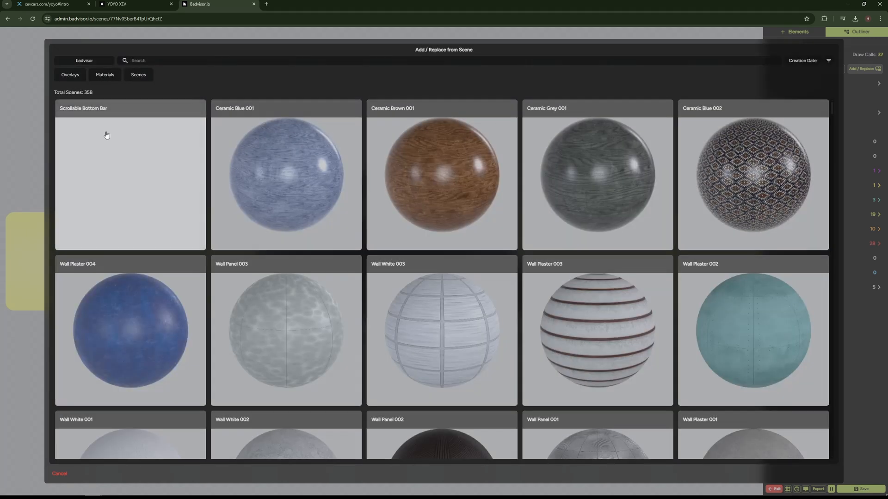
pyautogui.click(61, 76)
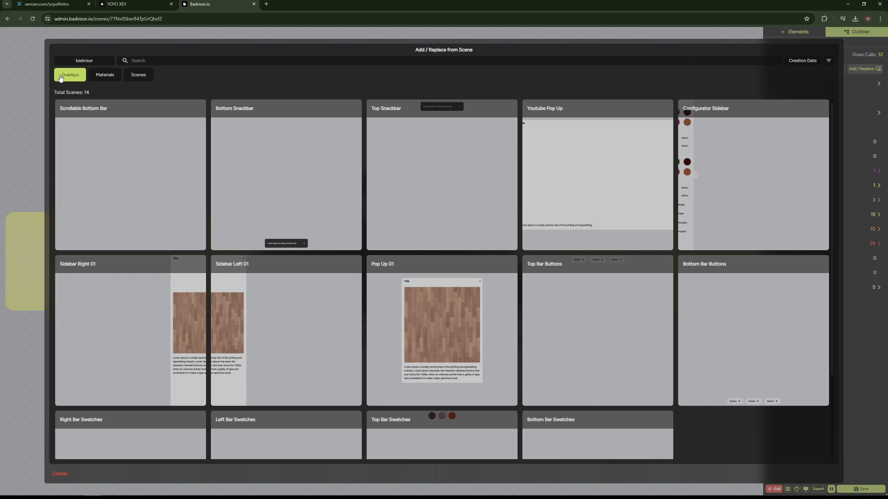
pyautogui.click(132, 167)
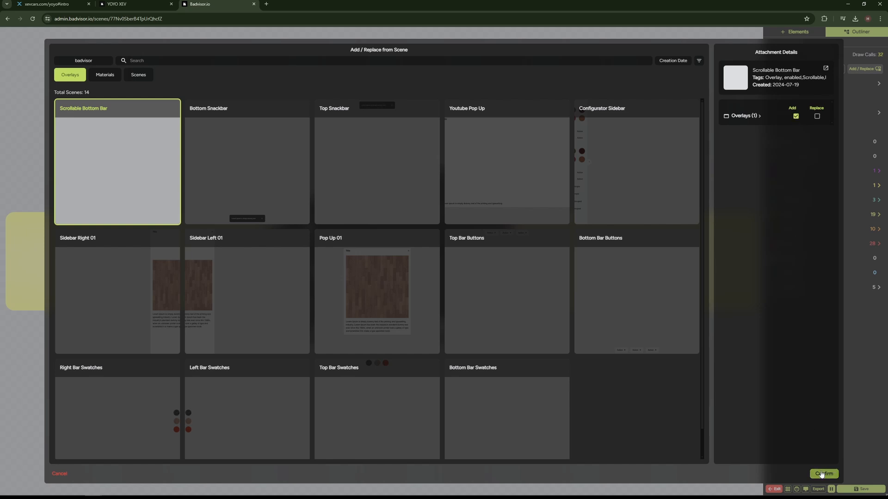
pyautogui.click(821, 474)
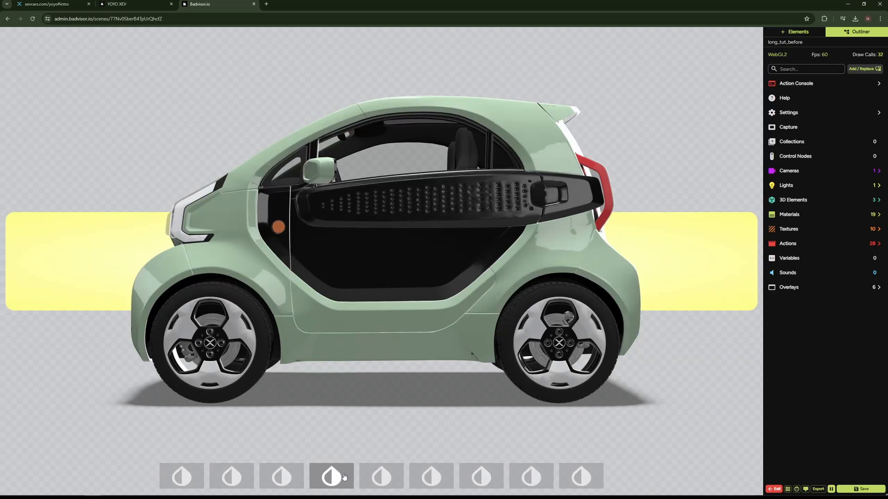
# Play the TL_black timeline from the scene's actions to turn the car black
pyautogui.scroll(-5, 375, 391)
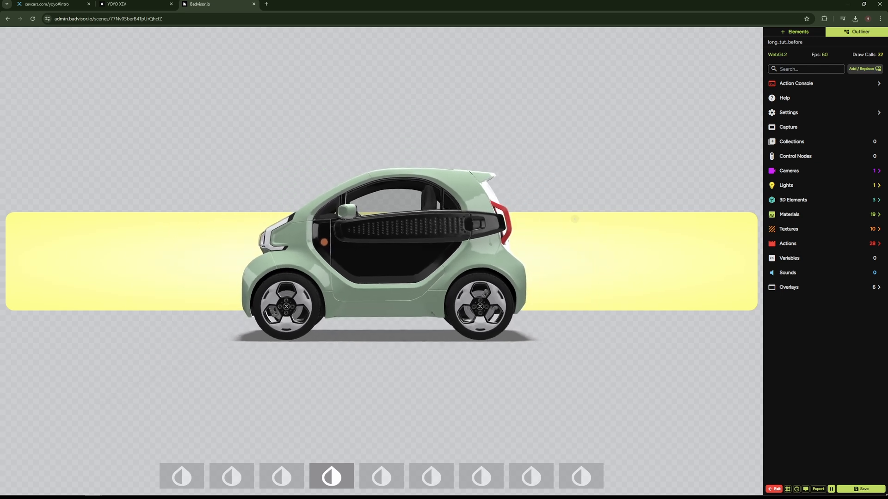
pyautogui.click(783, 244)
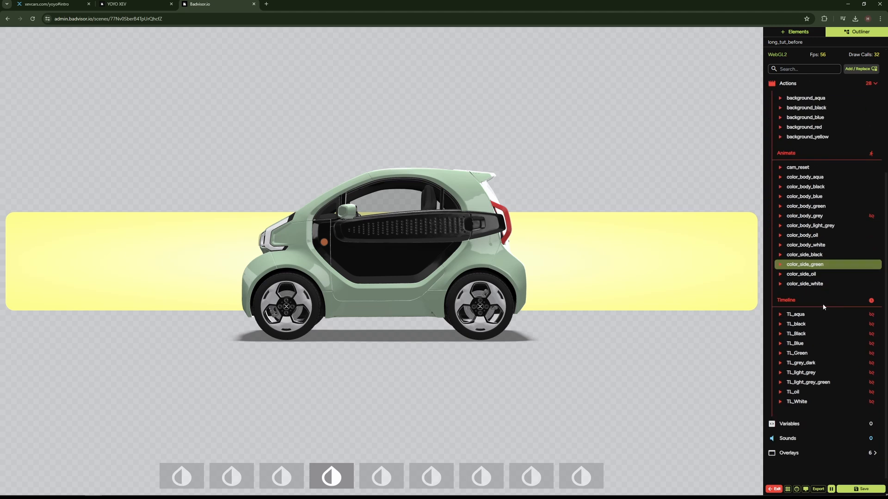
pyautogui.click(782, 326)
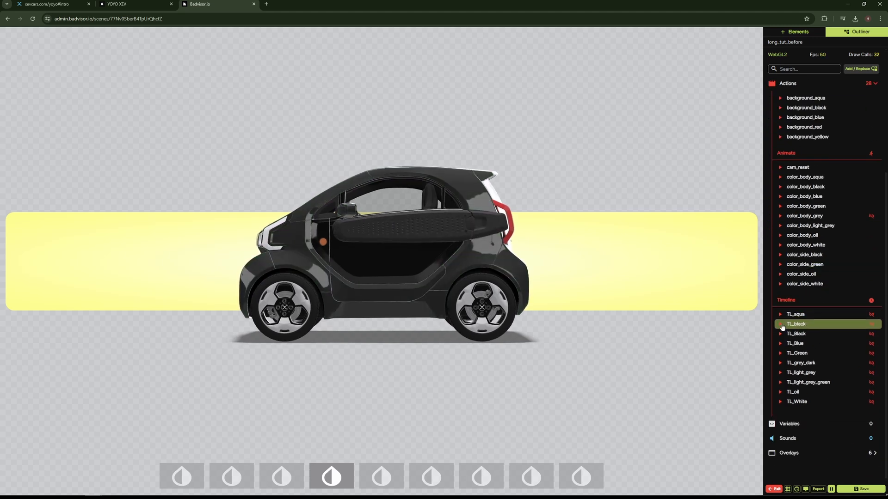
# Import the nine car thumbnail images into the scene as textures and close their settings
pyautogui.moveTo(138, 171); pyautogui.dragTo(199, 216)
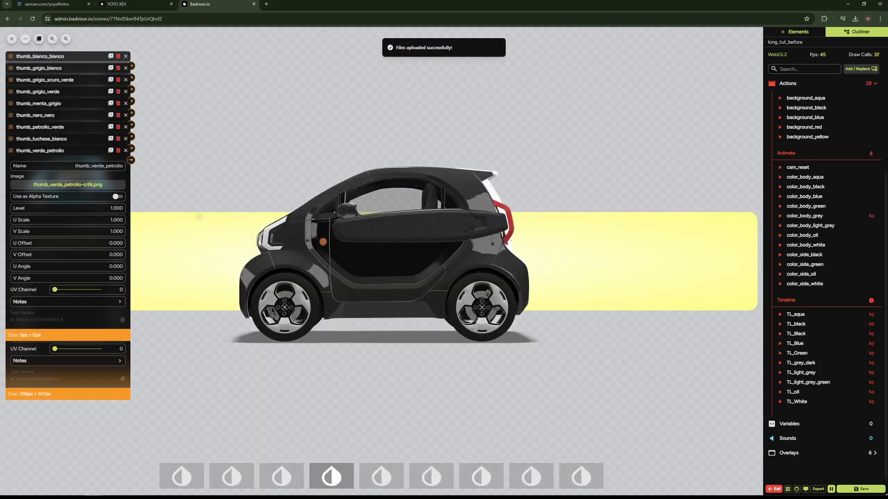
pyautogui.click(199, 216)
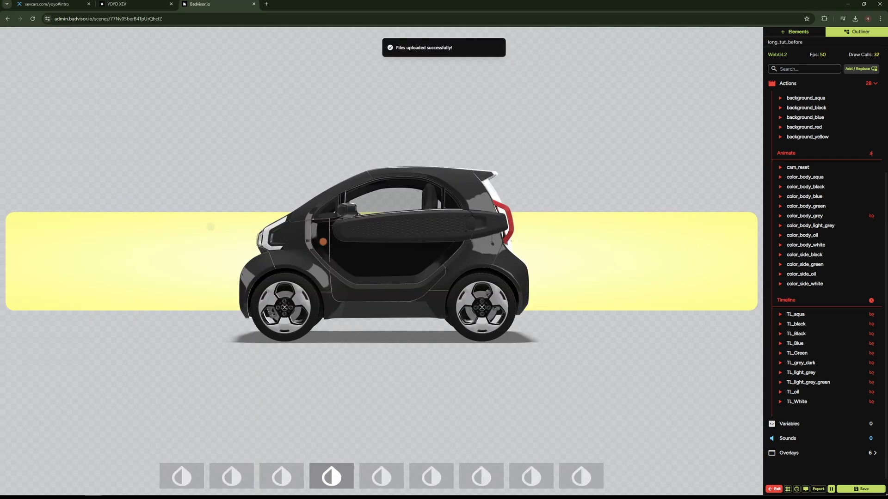
# Open the Scrollable Bottom Bar overlay for editing and set its first button's image to thumb_nero_nero
pyautogui.click(805, 454)
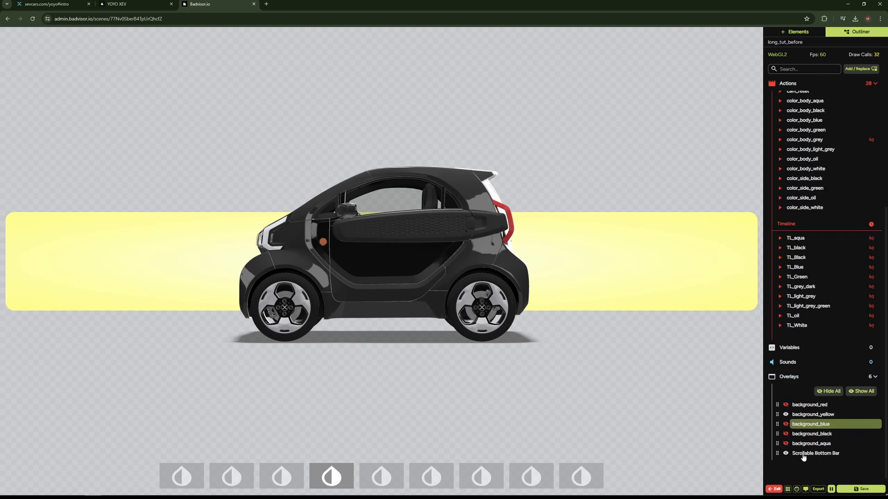
pyautogui.click(803, 457)
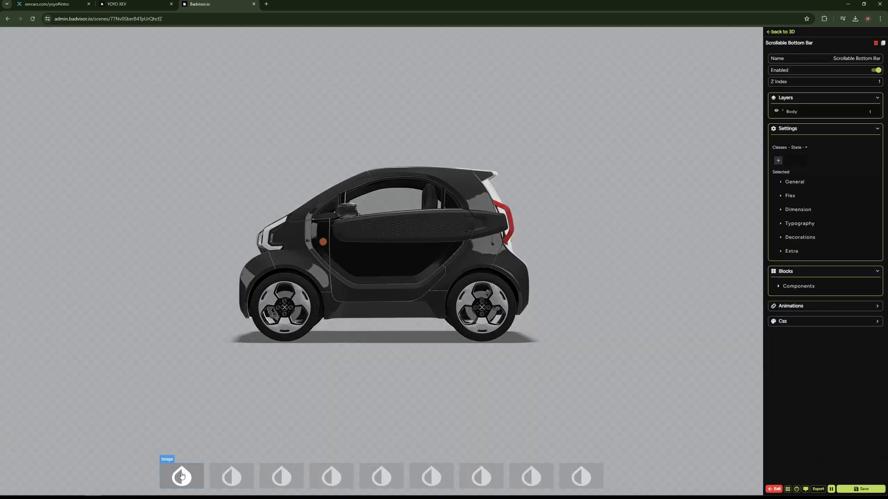
pyautogui.click(182, 475)
pyautogui.doubleClick(181, 475)
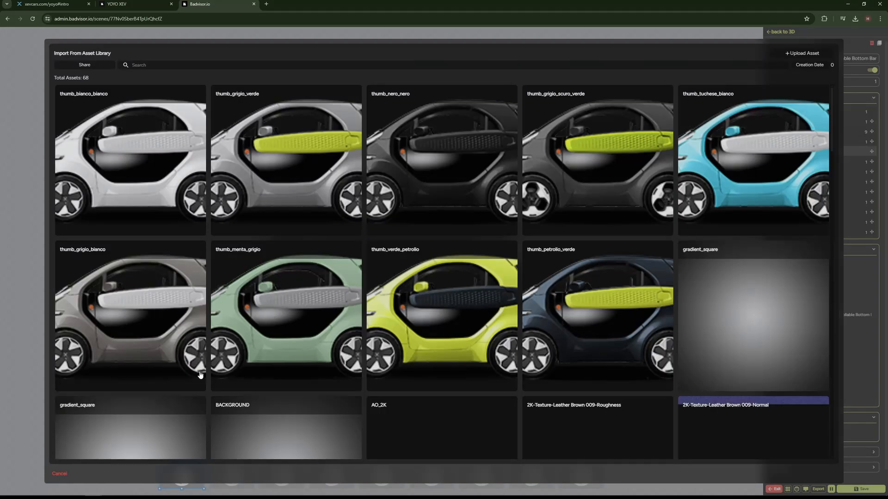
pyautogui.click(448, 197)
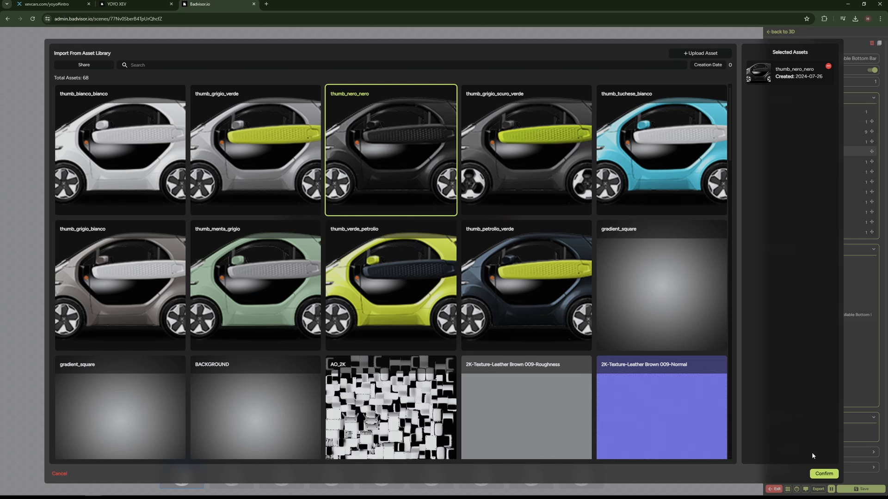
pyautogui.click(819, 474)
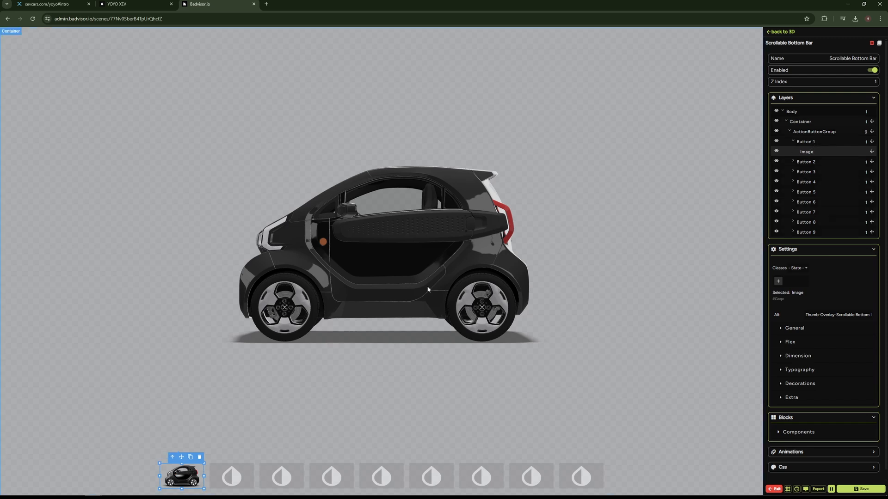
# Set the second button's image to thumb_bianco_bianco from the asset library
pyautogui.doubleClick(231, 476)
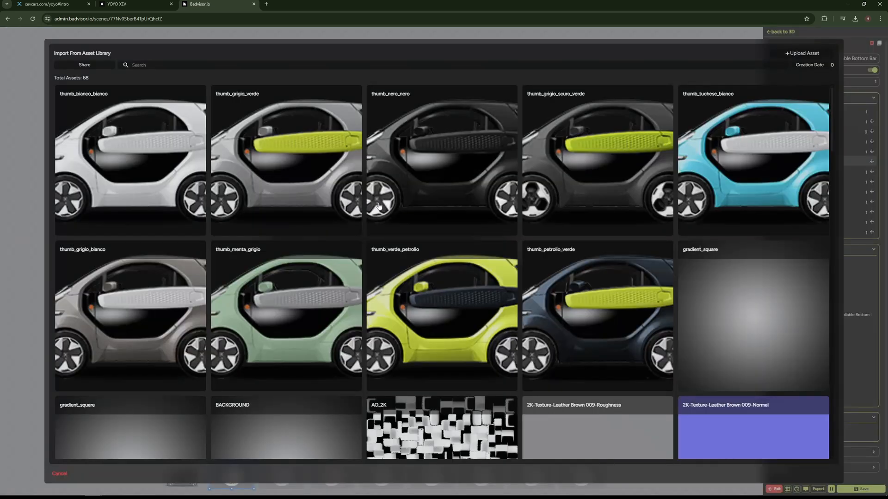
pyautogui.click(149, 185)
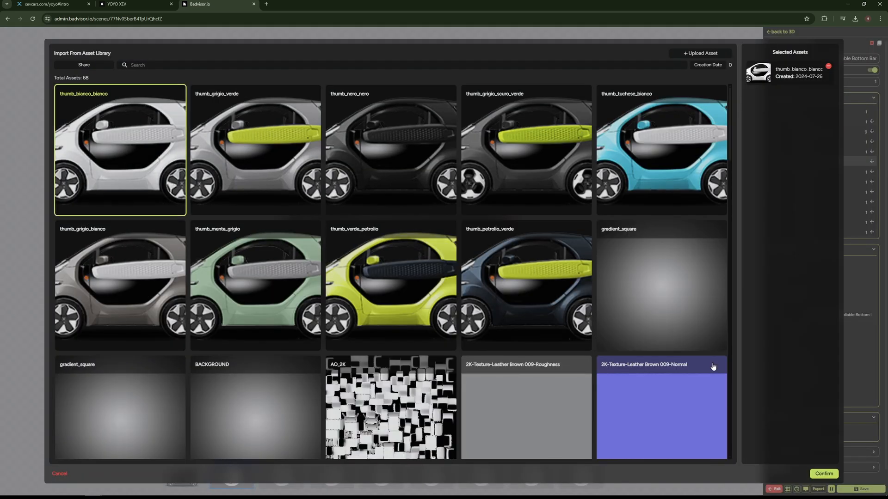
pyautogui.click(824, 474)
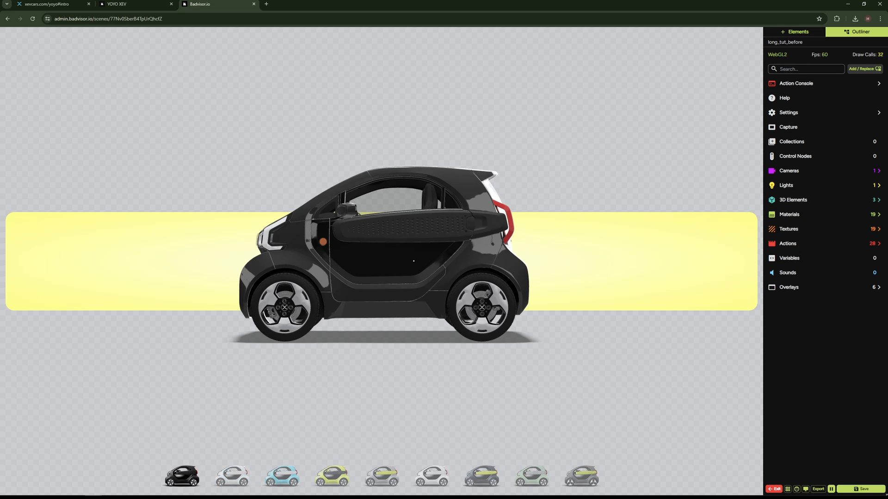
# Open the Scrollable Bottom Bar overlay for editing and assign TL_black as the first button's scene action
pyautogui.click(788, 287)
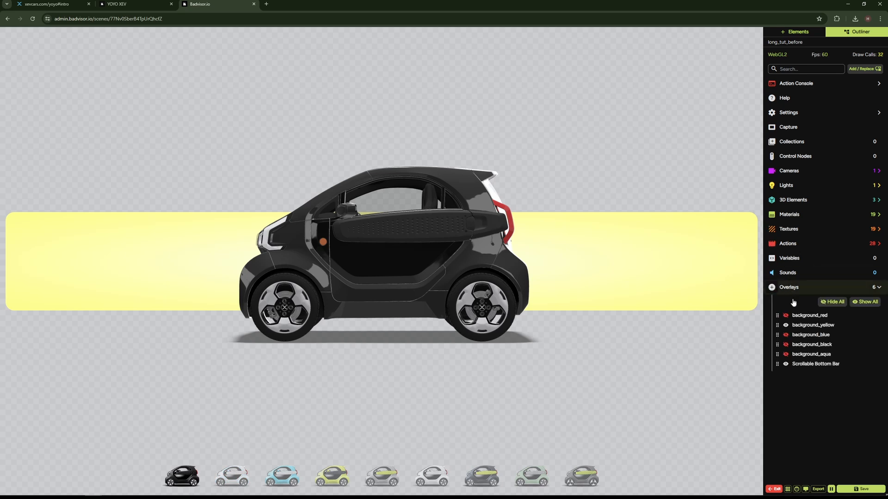
pyautogui.click(807, 365)
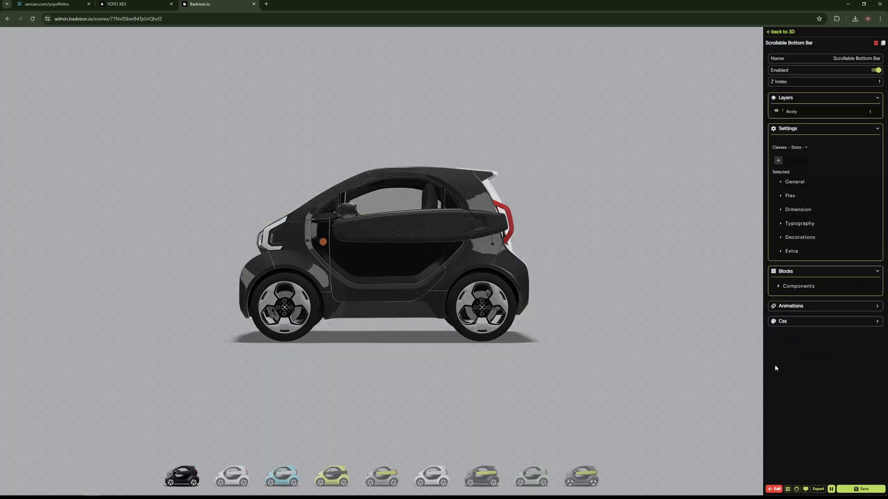
pyautogui.click(193, 482)
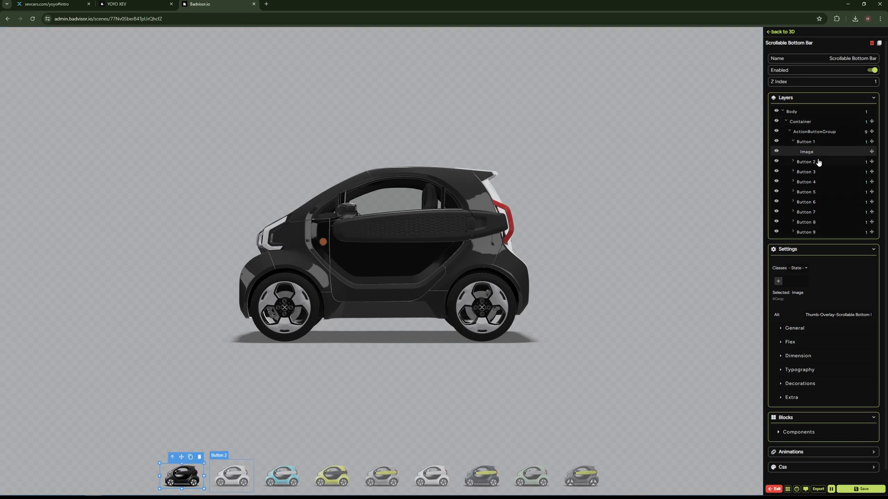
pyautogui.click(809, 144)
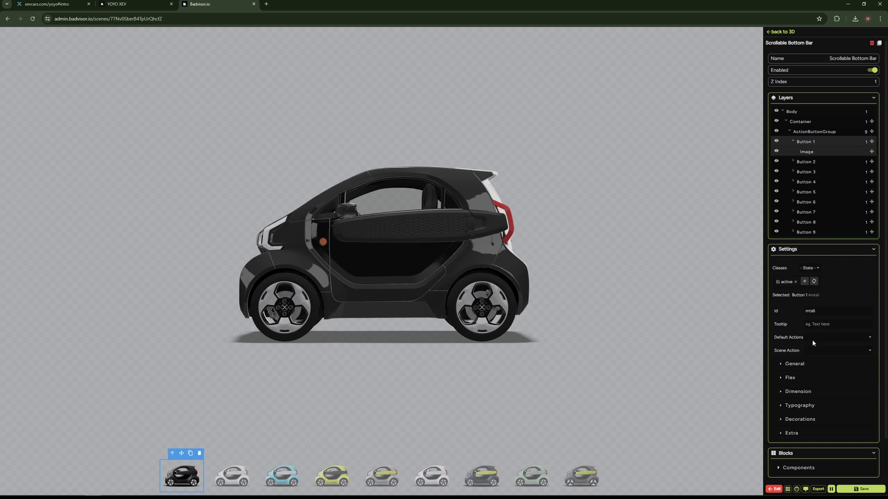
pyautogui.click(813, 351)
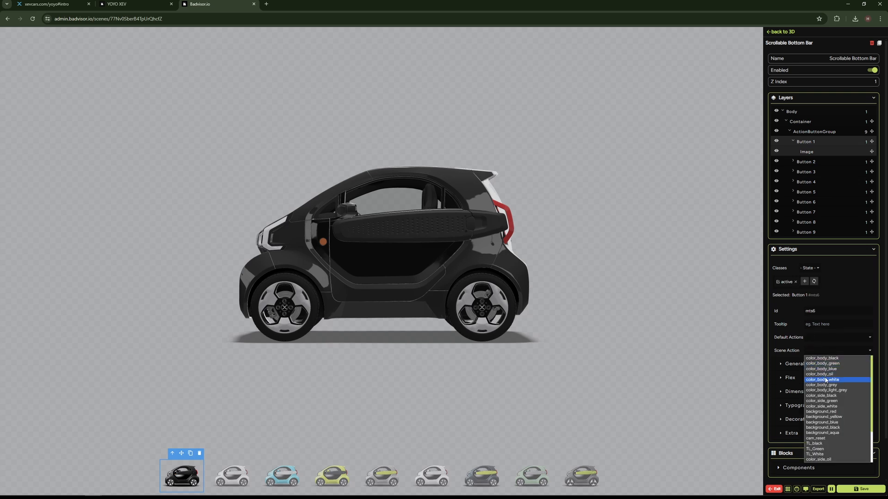
pyautogui.scroll(-2, 817, 393)
pyautogui.click(818, 402)
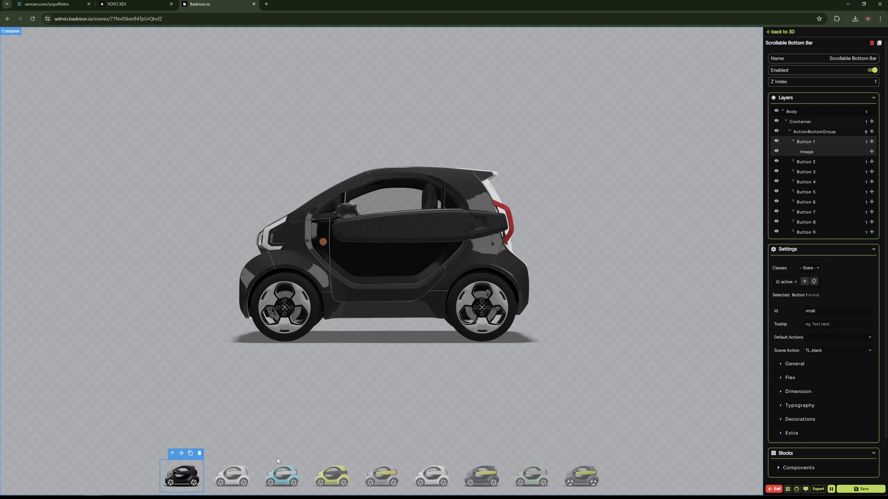
# Assign TL_White as the scene action of the second thumbnail button
pyautogui.click(238, 476)
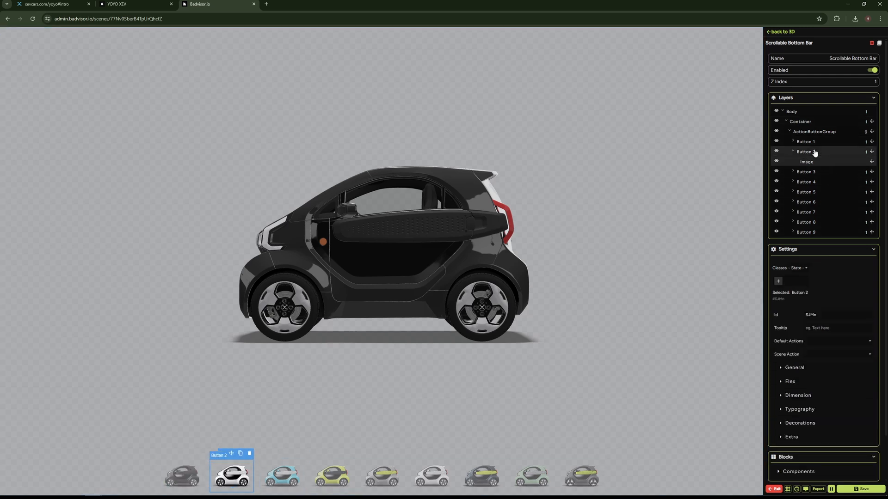
pyautogui.click(818, 358)
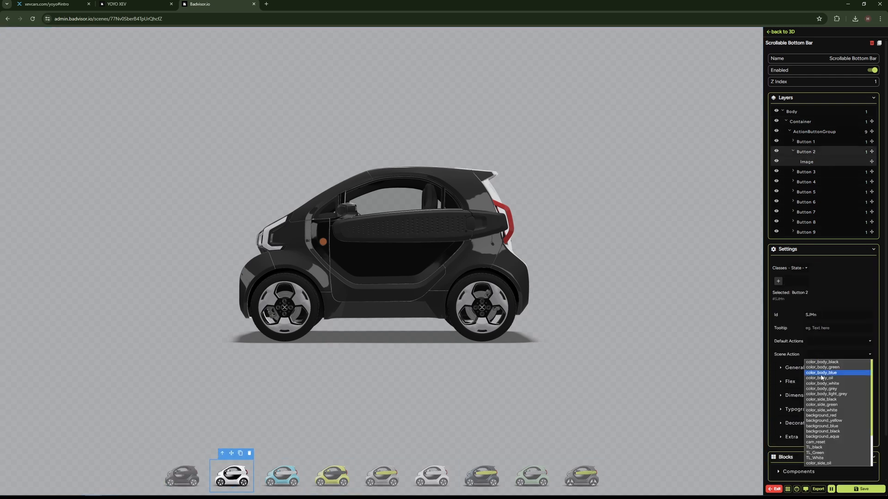
pyautogui.click(820, 455)
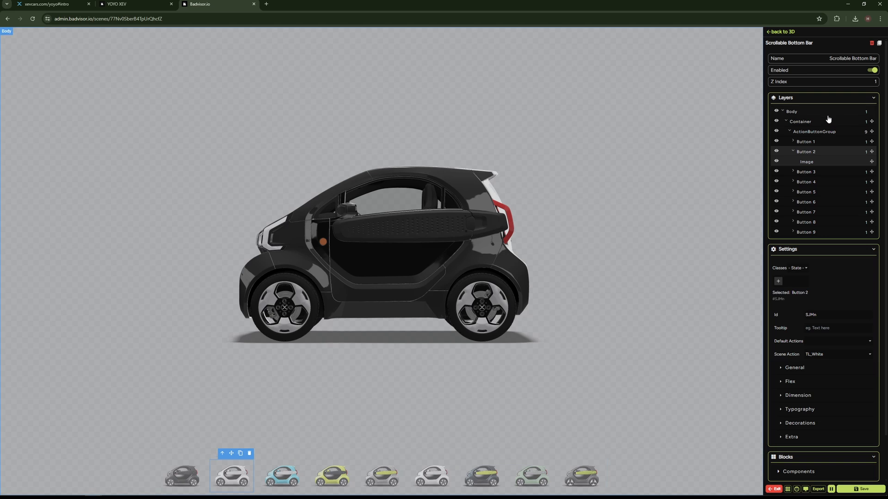
# Rename the Button 2 layer as white and the Button 1 layer as black
pyautogui.doubleClick(809, 152)
pyautogui.write('white')
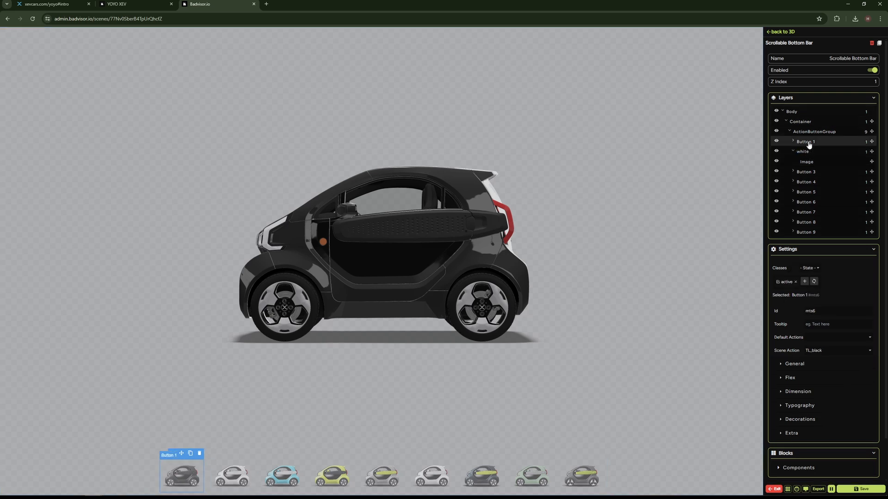
pyautogui.doubleClick(808, 142)
pyautogui.write('black')
# Return to the 3D scene and test the white and black car thumbnail buttons
pyautogui.click(780, 34)
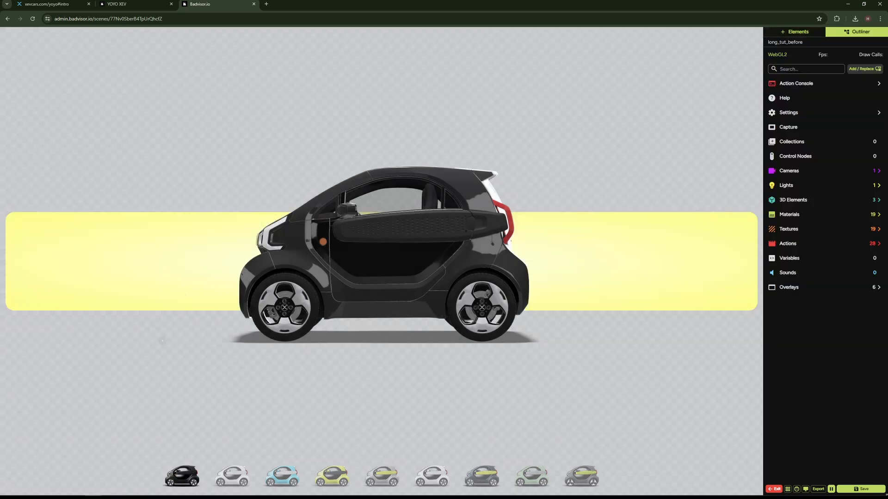
pyautogui.click(234, 478)
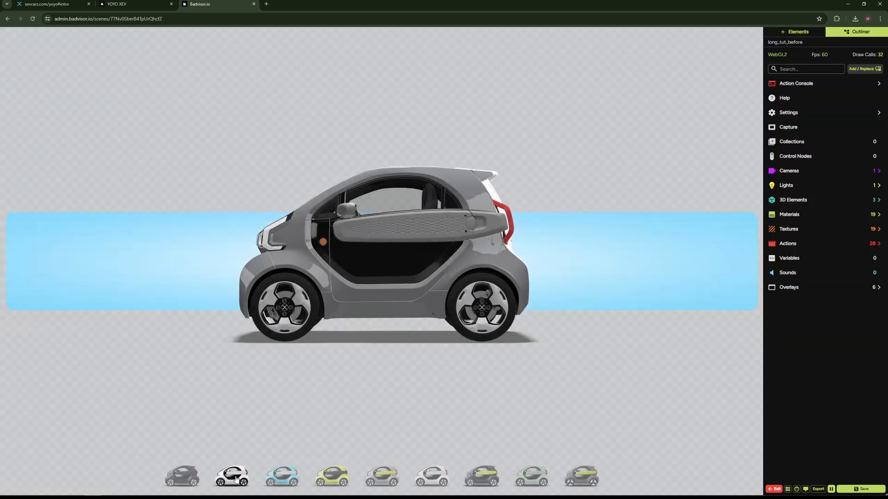
pyautogui.click(183, 474)
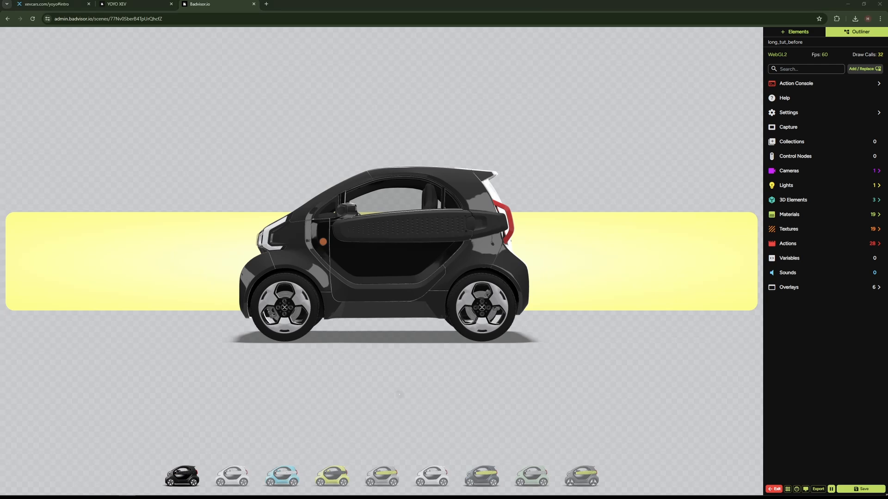
# Reopen the Scrollable Bottom Bar overlay, select Button 3 and open its scene action choices
pyautogui.click(788, 287)
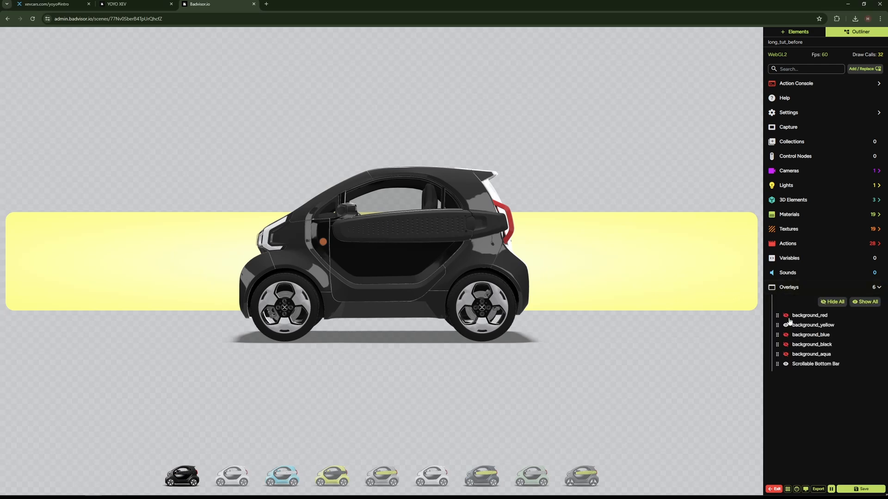
pyautogui.doubleClick(815, 364)
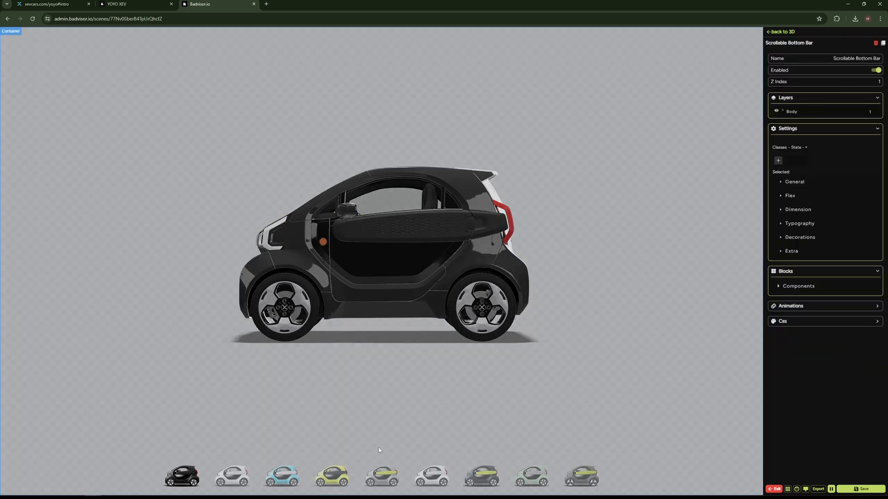
pyautogui.click(289, 483)
pyautogui.click(822, 163)
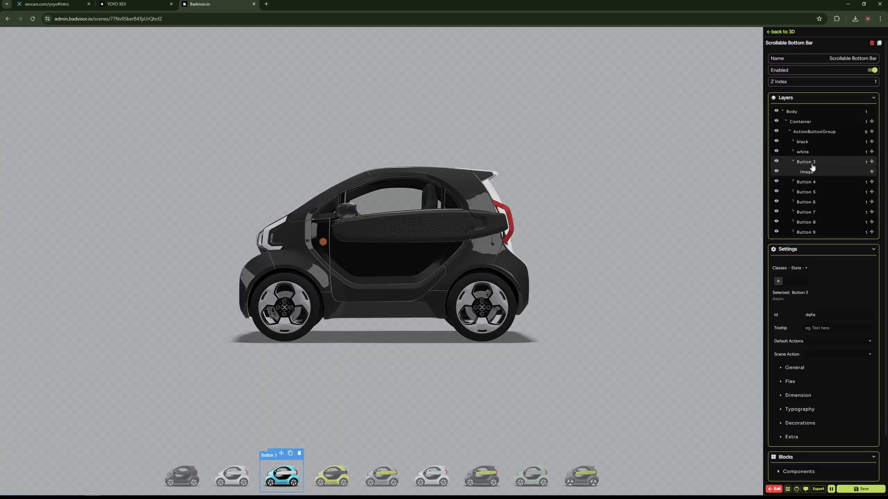
pyautogui.click(818, 354)
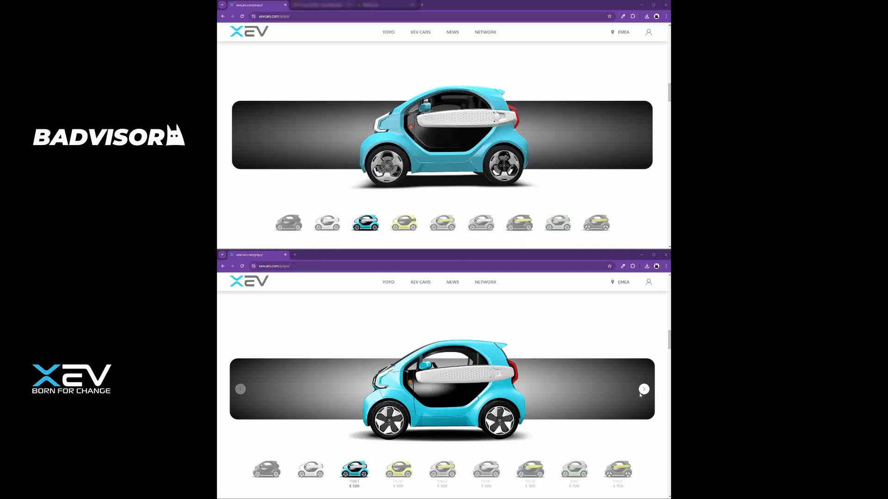
# Compare the two XEV web pages by advancing the original car images twice and rotating the 3D car to a raised front view
pyautogui.click(643, 390)
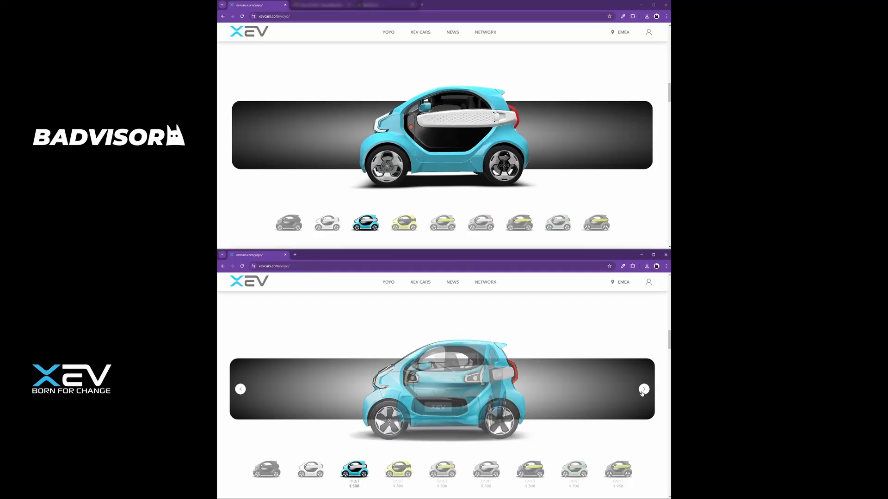
pyautogui.click(642, 390)
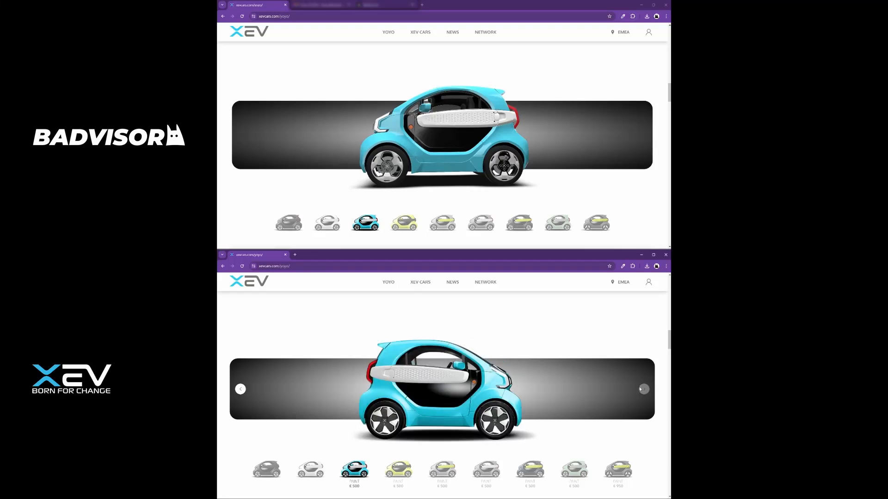
pyautogui.moveTo(370, 136); pyautogui.dragTo(416, 150)
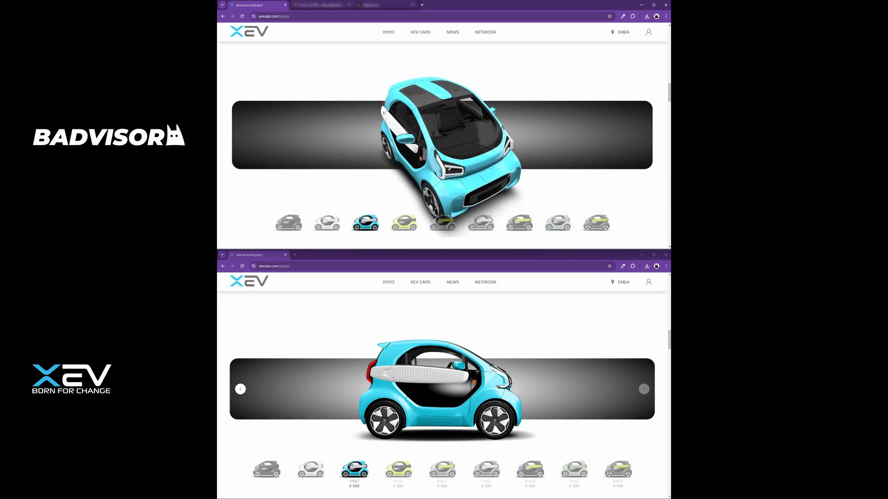